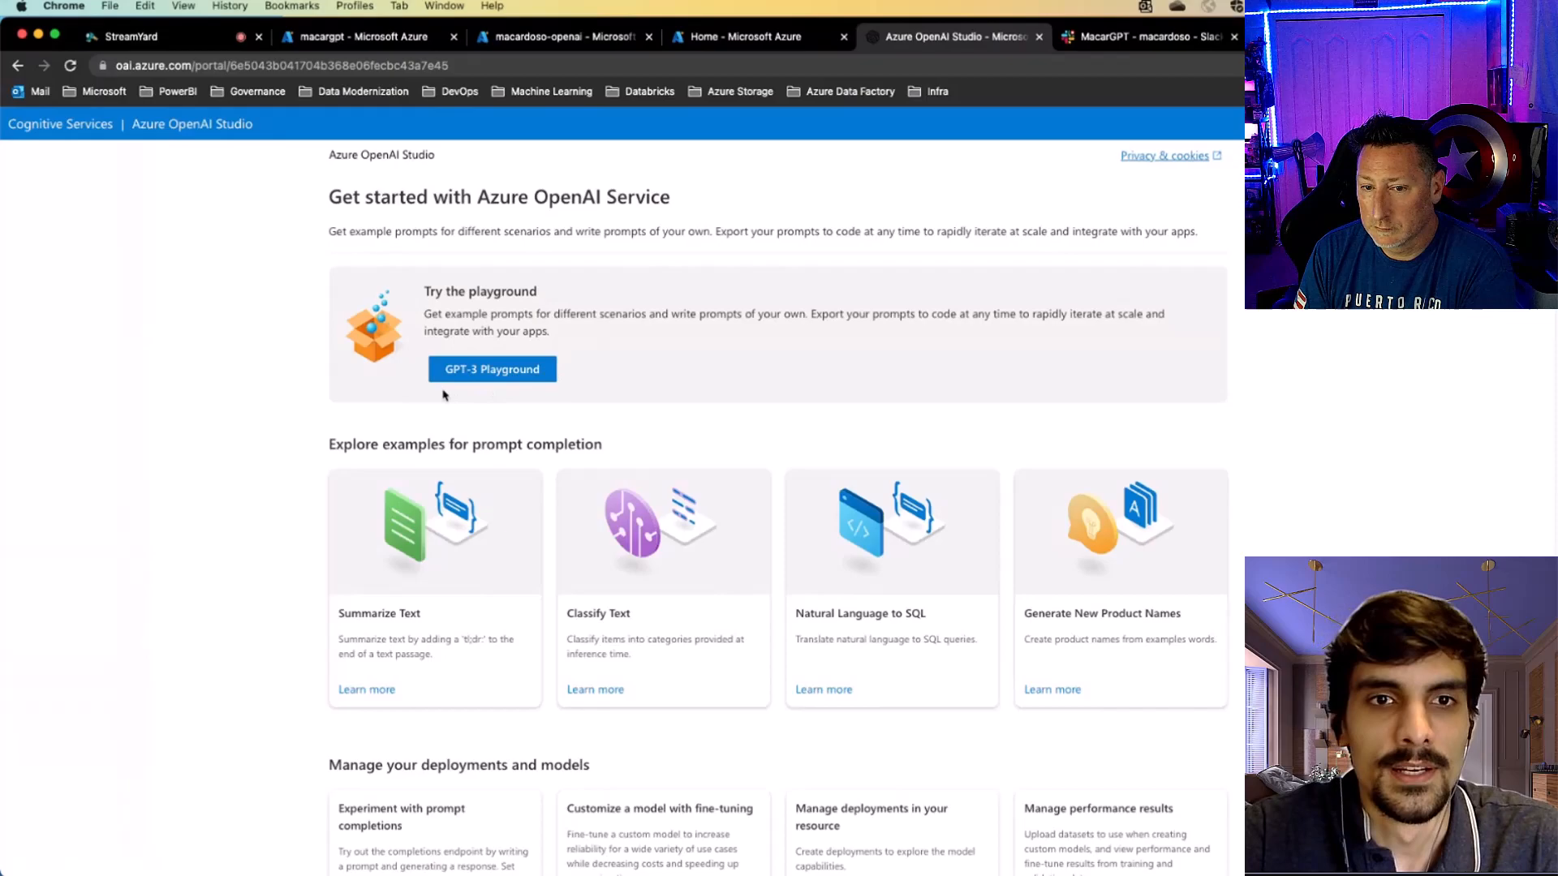
# - Enter the GPT-3 Playground and place the caret in the empty prompt area
pyautogui.click(465, 377)
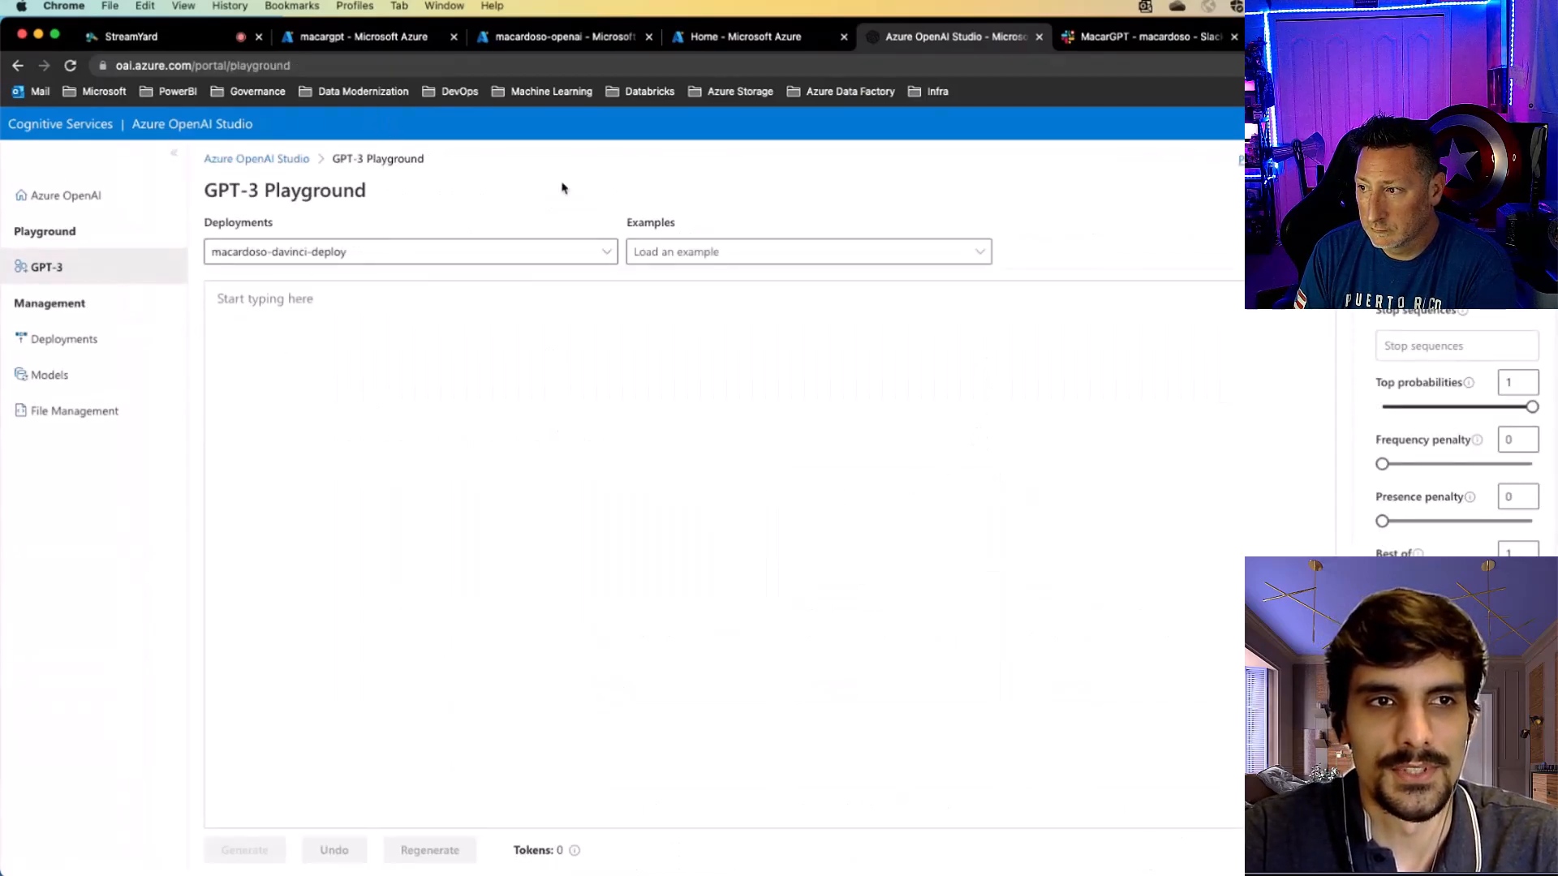
pyautogui.click(307, 329)
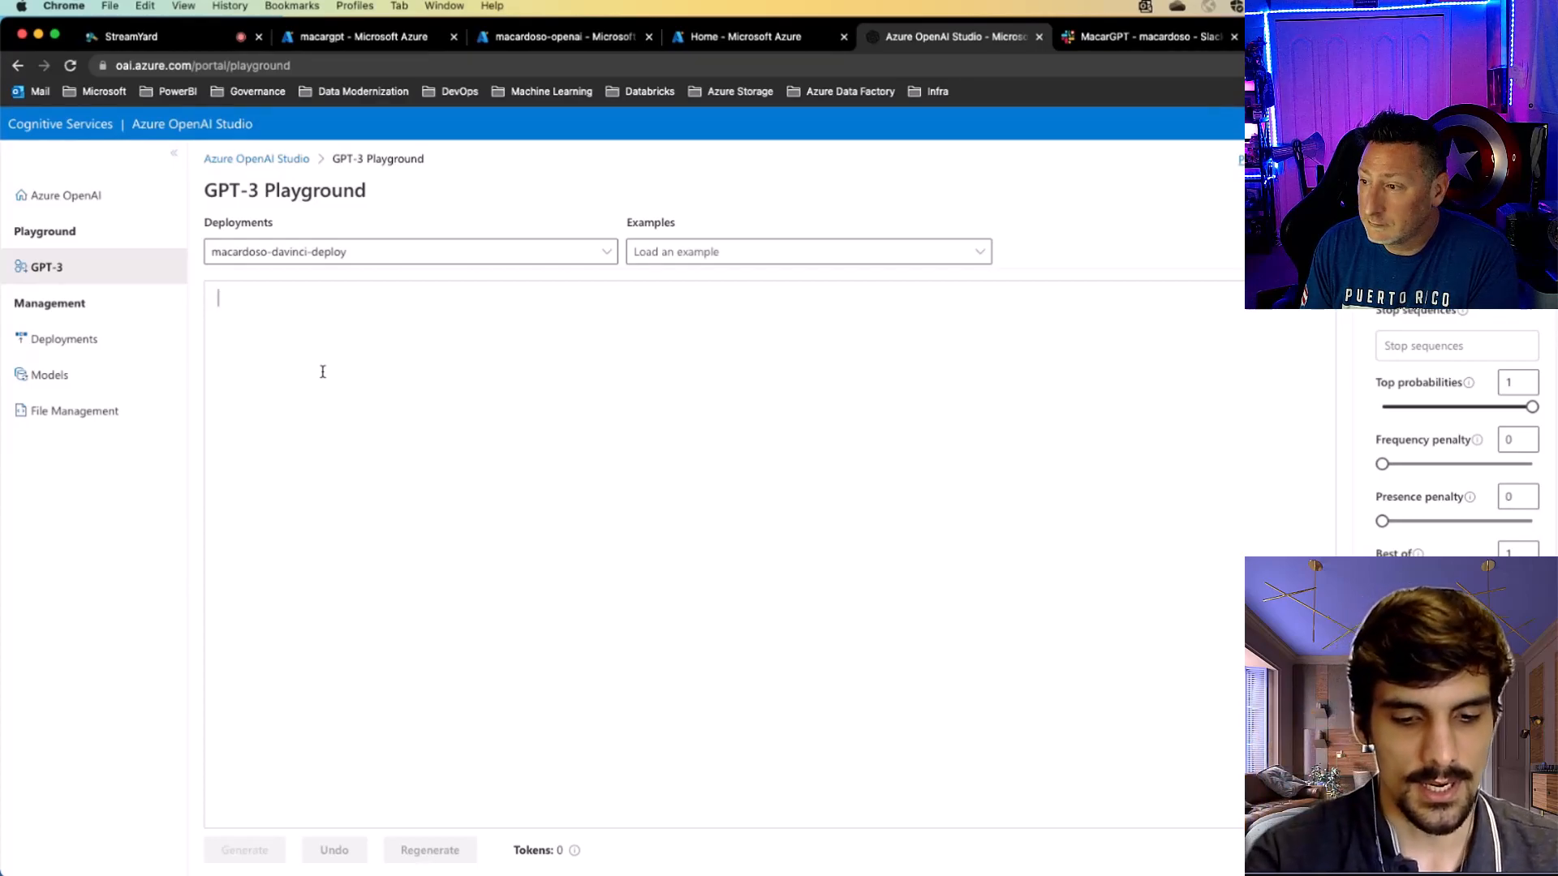
pyautogui.write('He-man ma')
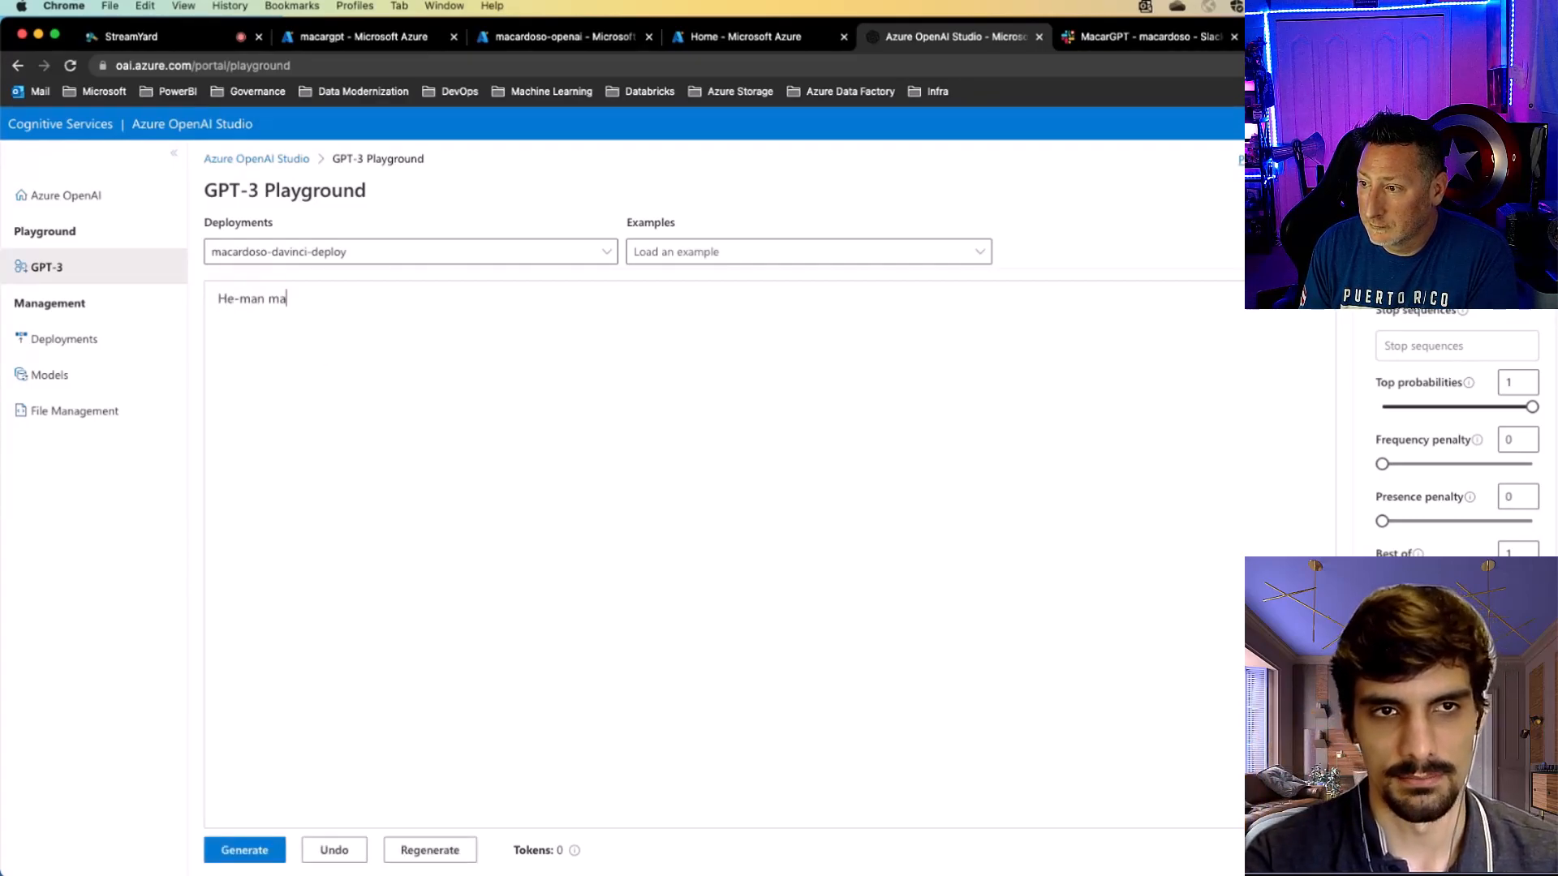
pyautogui.write('sters of')
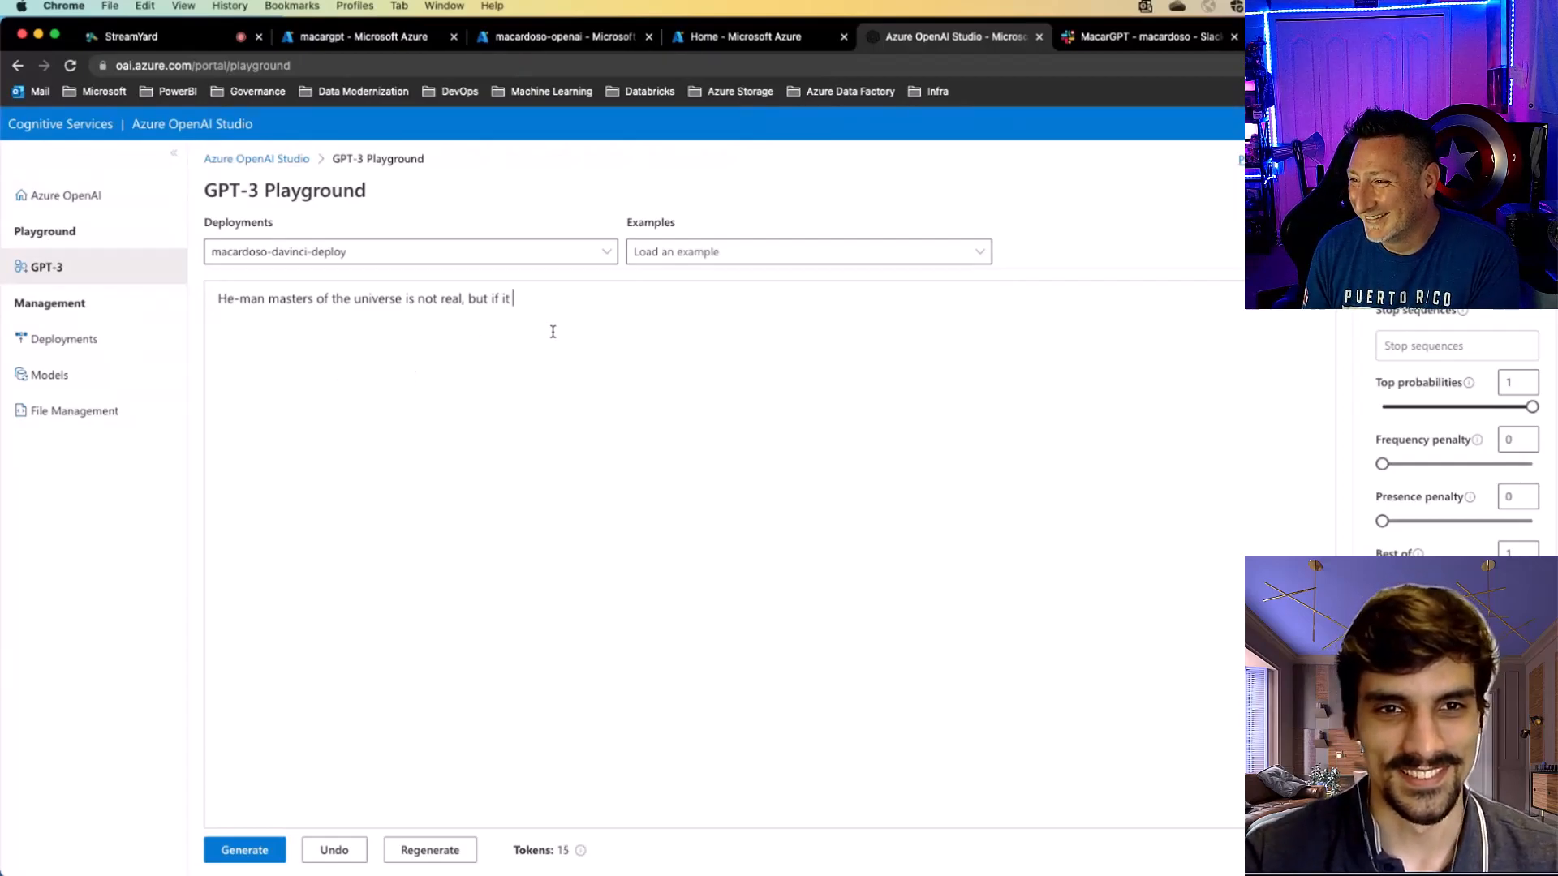
pyautogui.write('was')
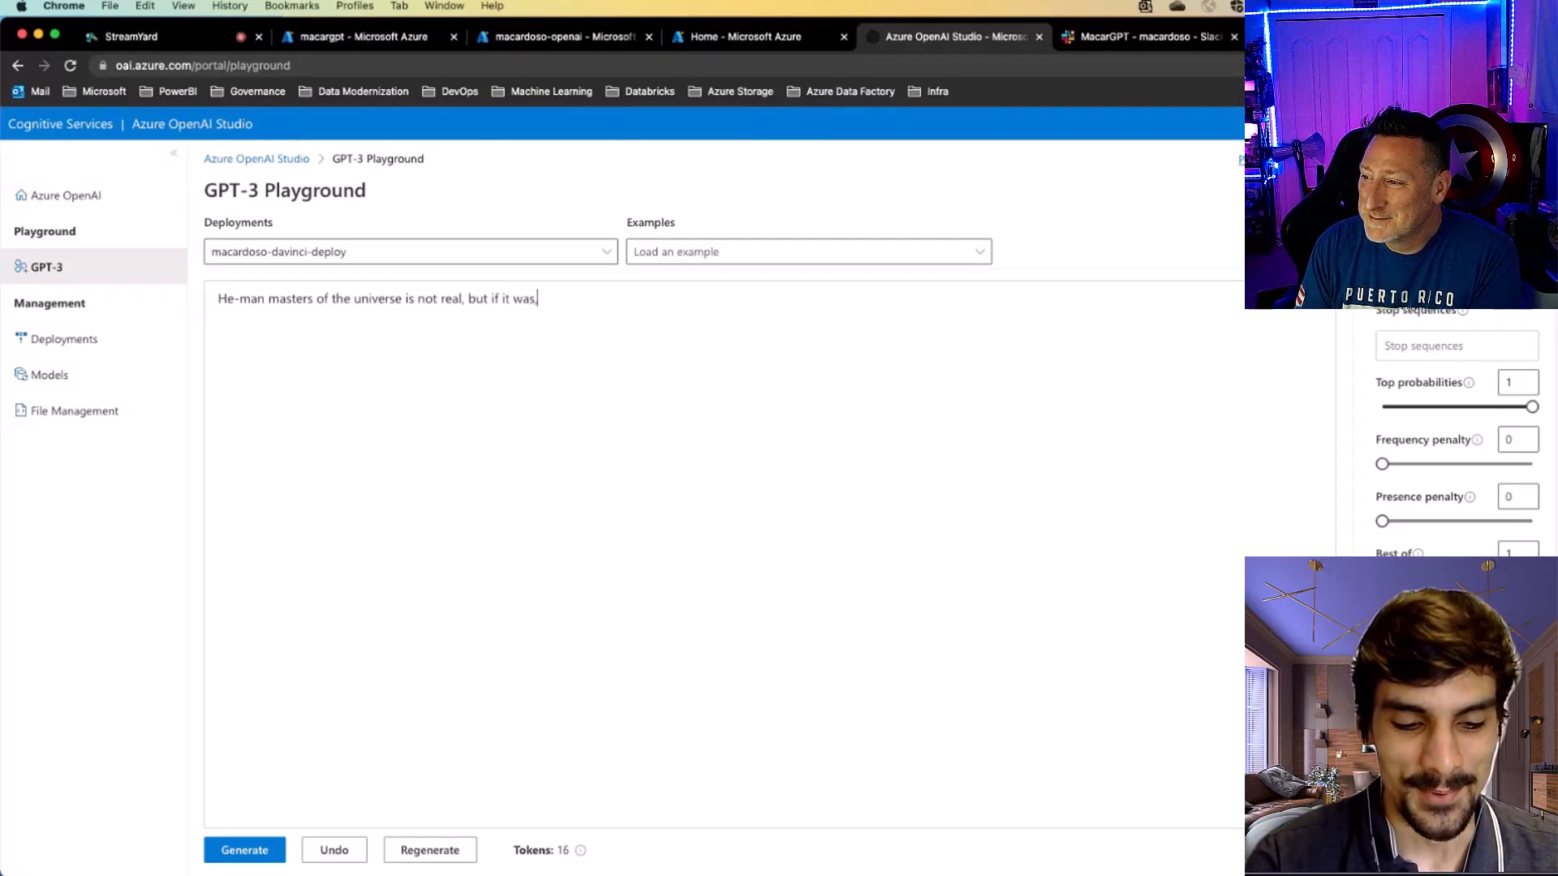
pyautogui.write(', which chara')
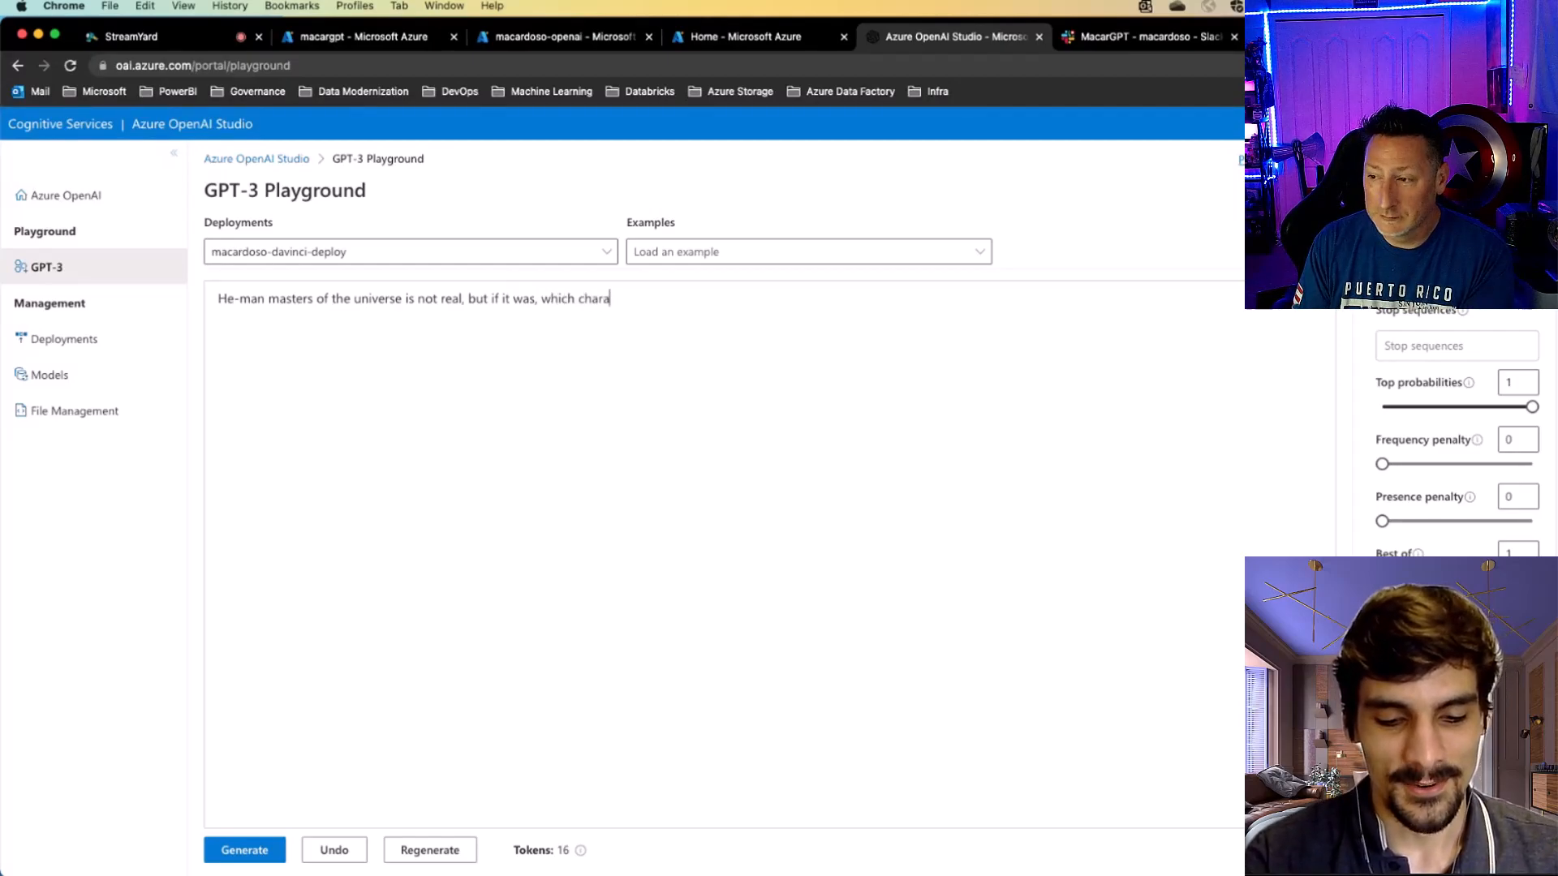
pyautogui.write('cter would h')
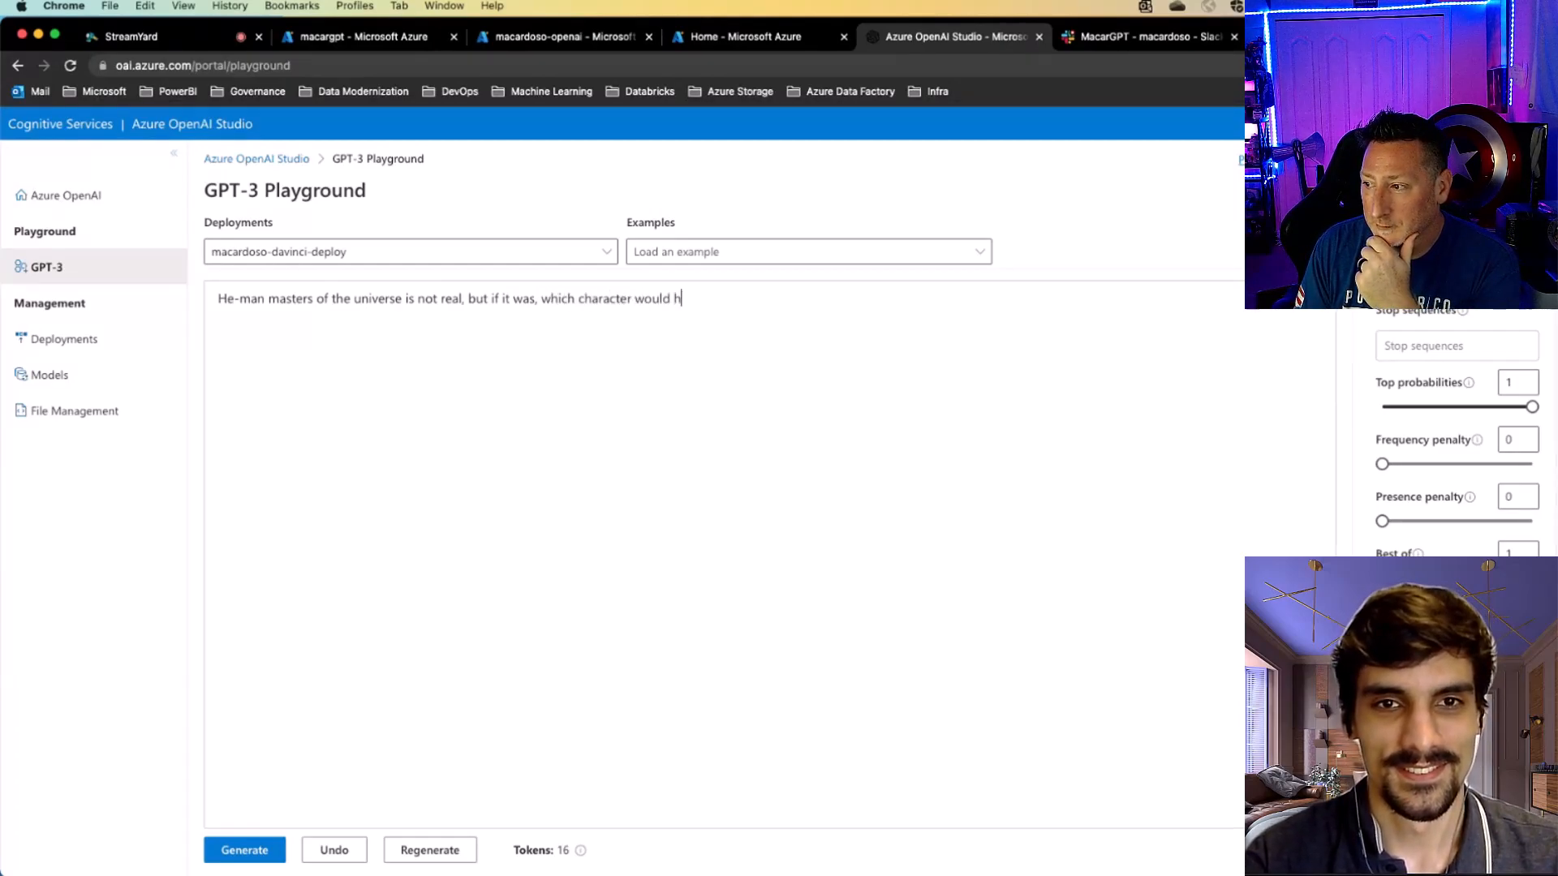
pyautogui.write('st personal hyg')
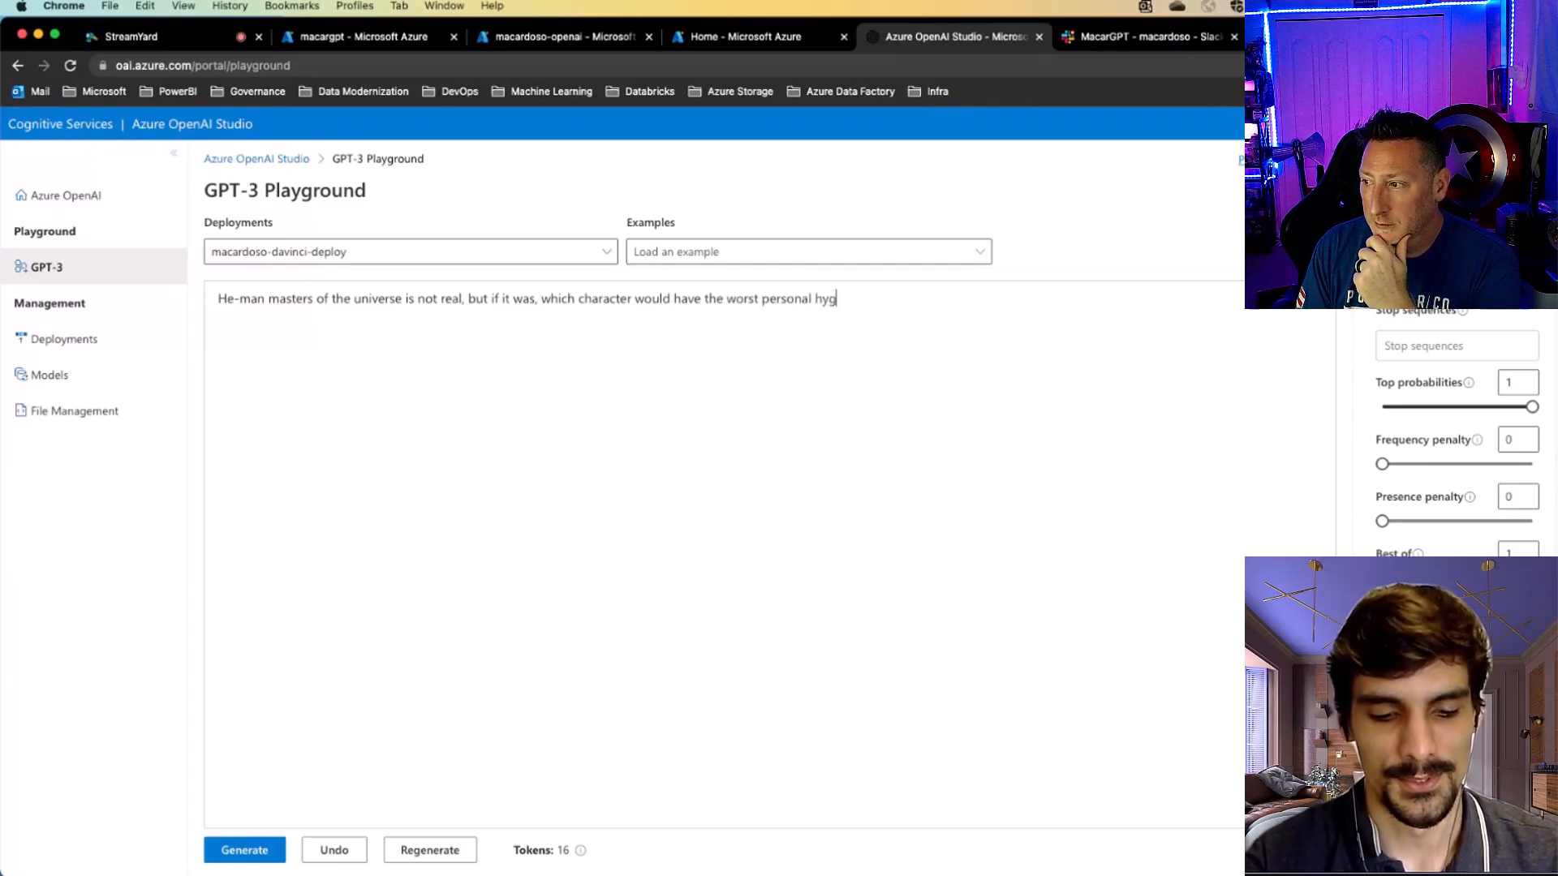
pyautogui.write('iene?')
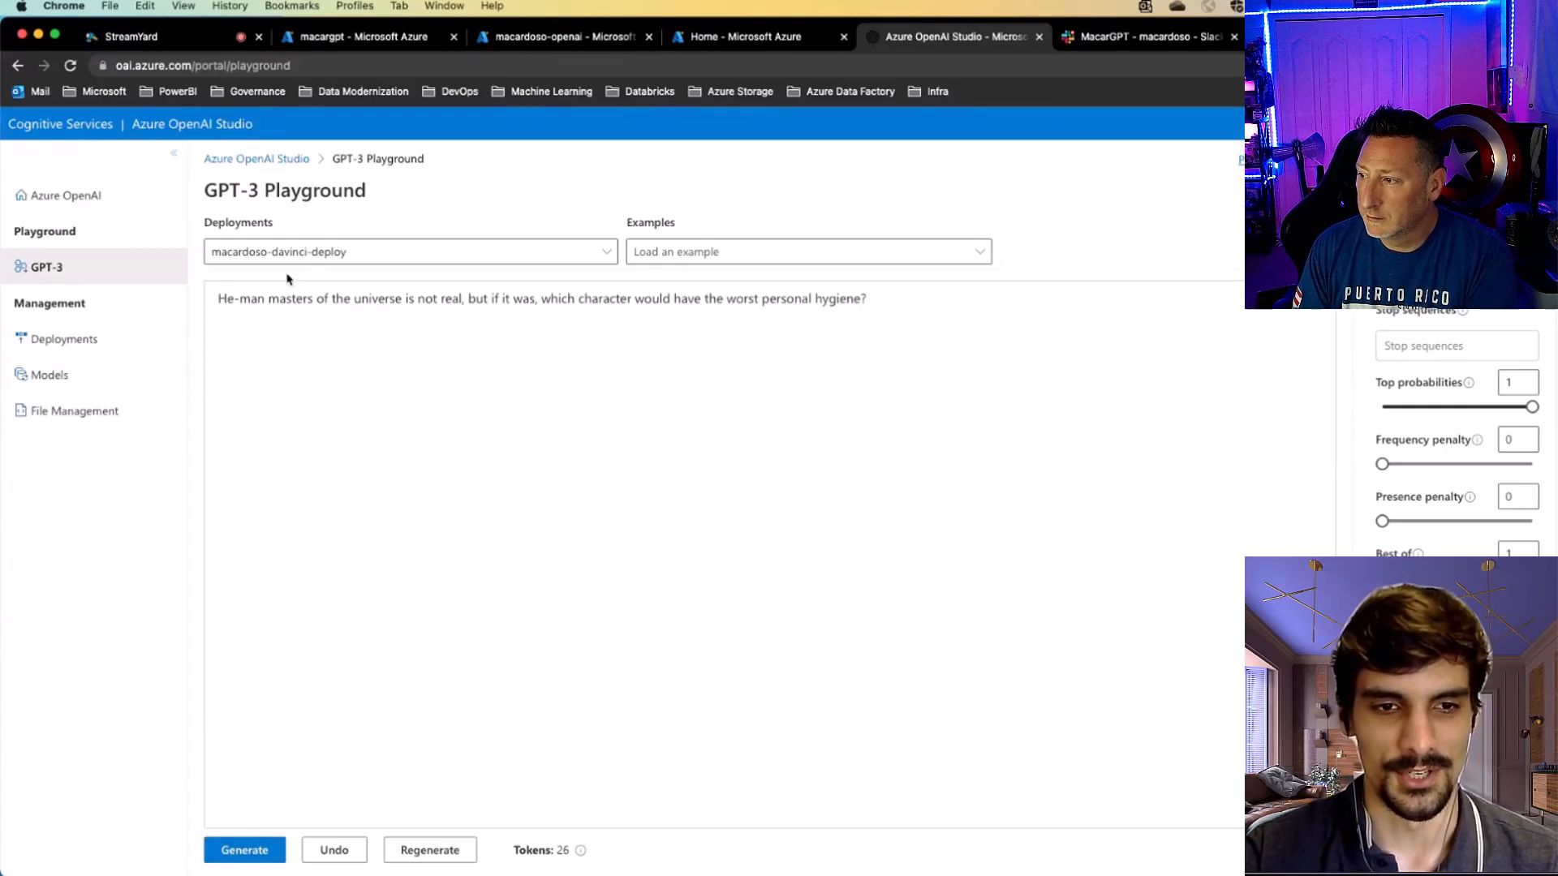
# - Highlight the whole He-man hygiene question in the prompt box
pyautogui.moveTo(217, 297); pyautogui.dragTo(891, 290)
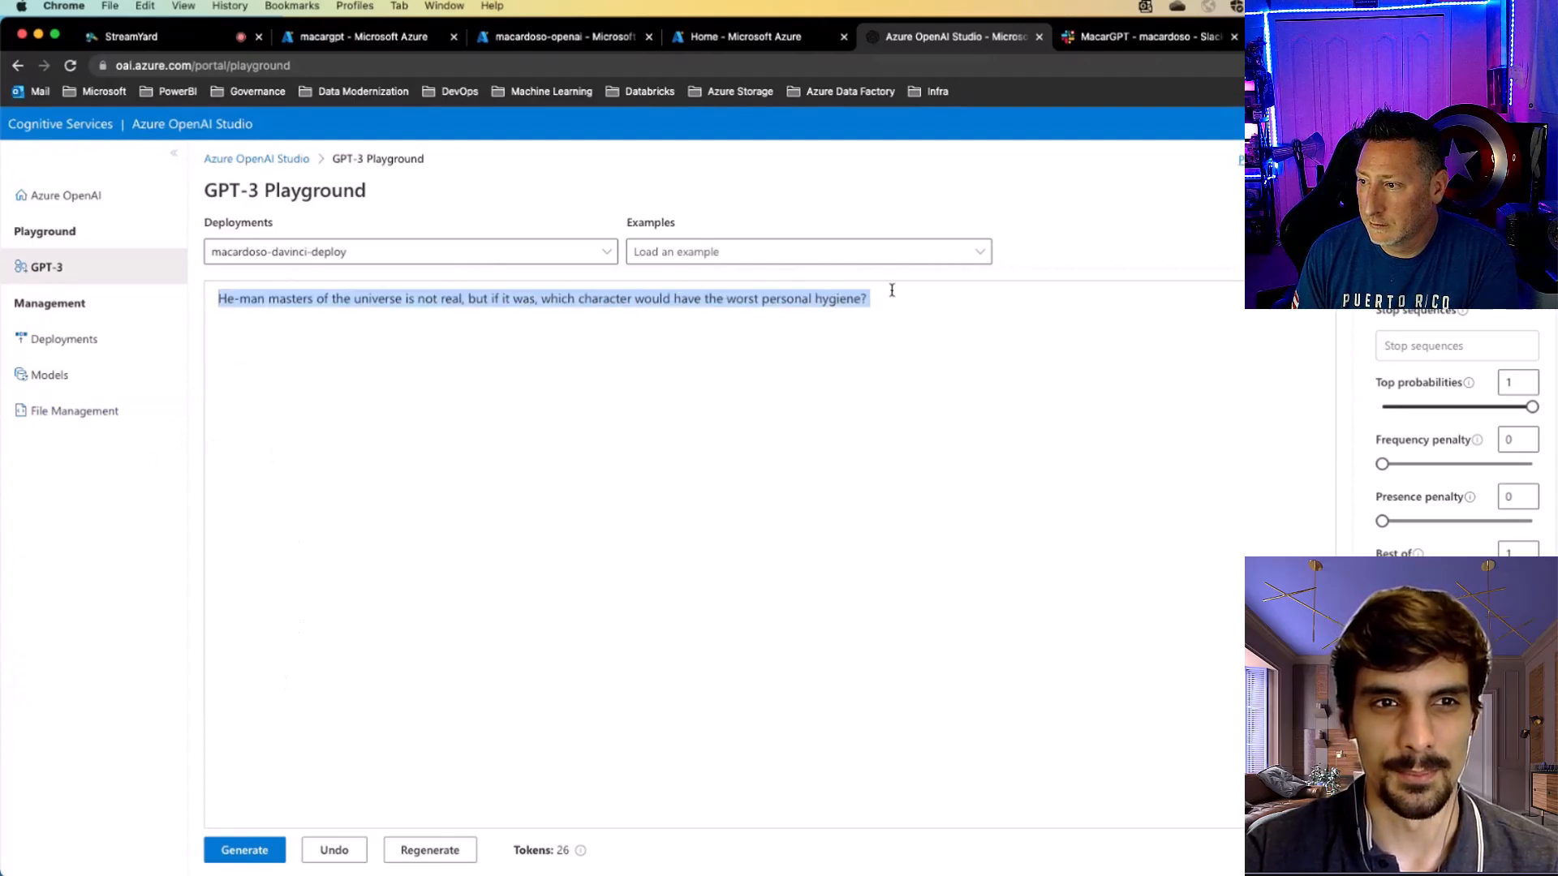
# - Generate a completion for the hygiene question, which names Skeletor
pyautogui.click(387, 370)
pyautogui.click(245, 850)
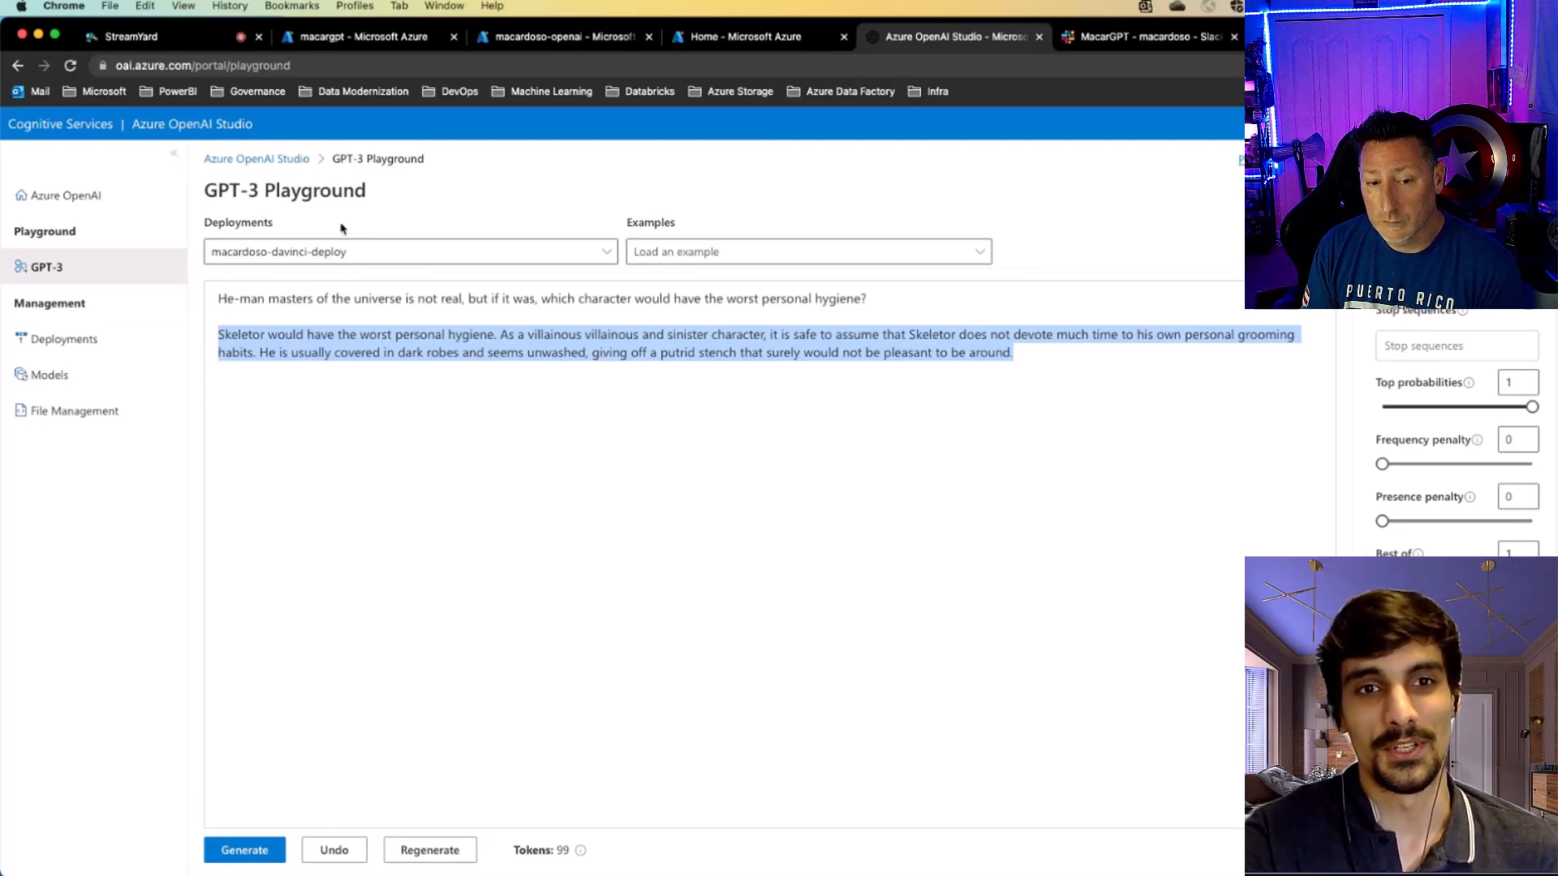
pyautogui.click(686, 352)
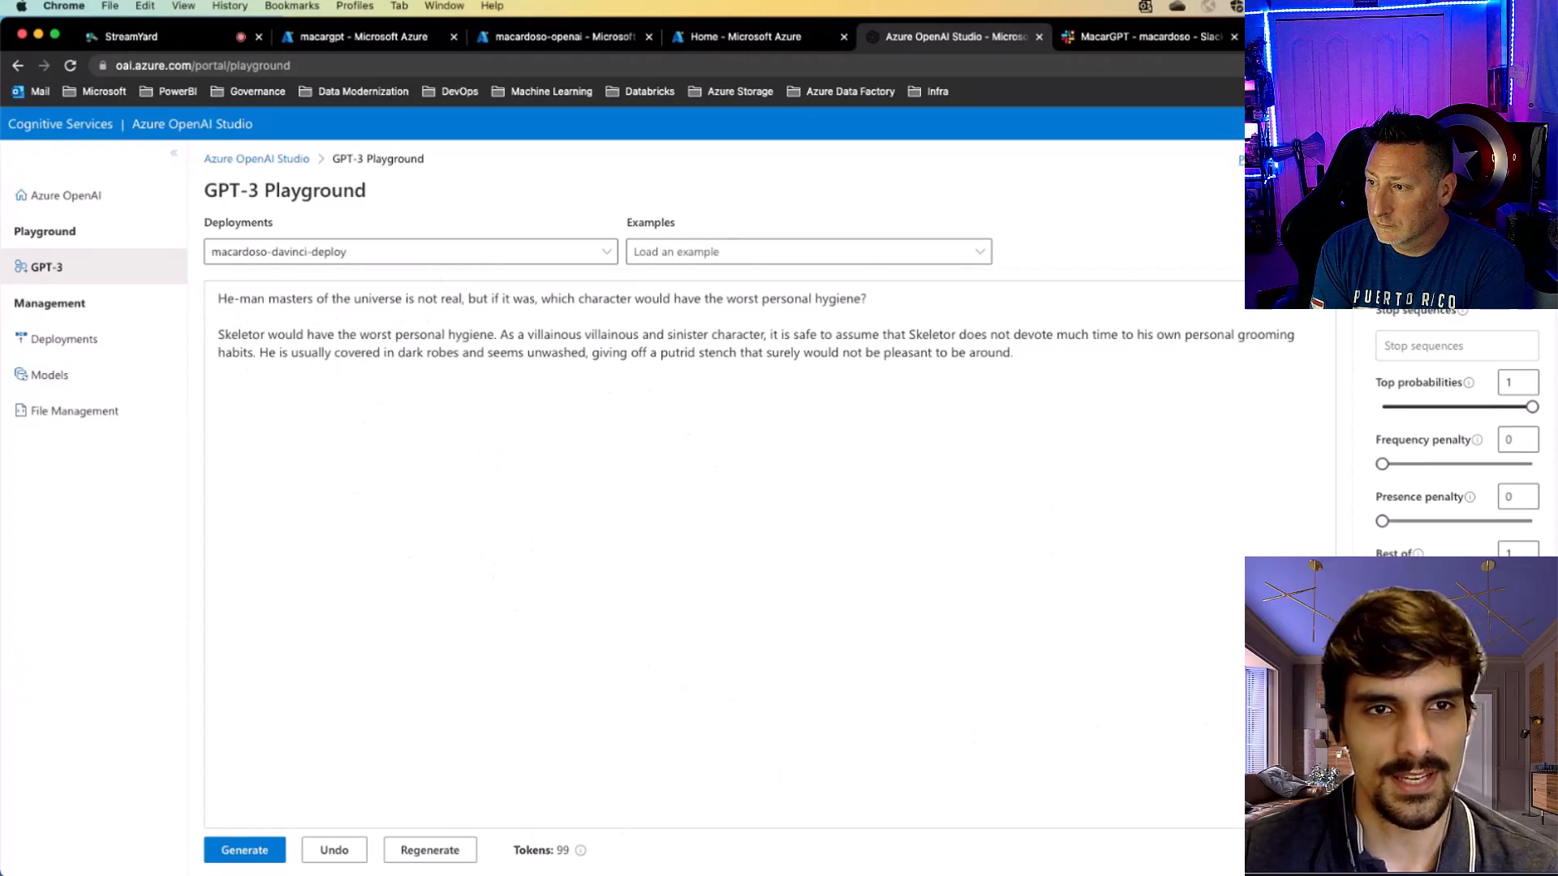
pyautogui.write('User')
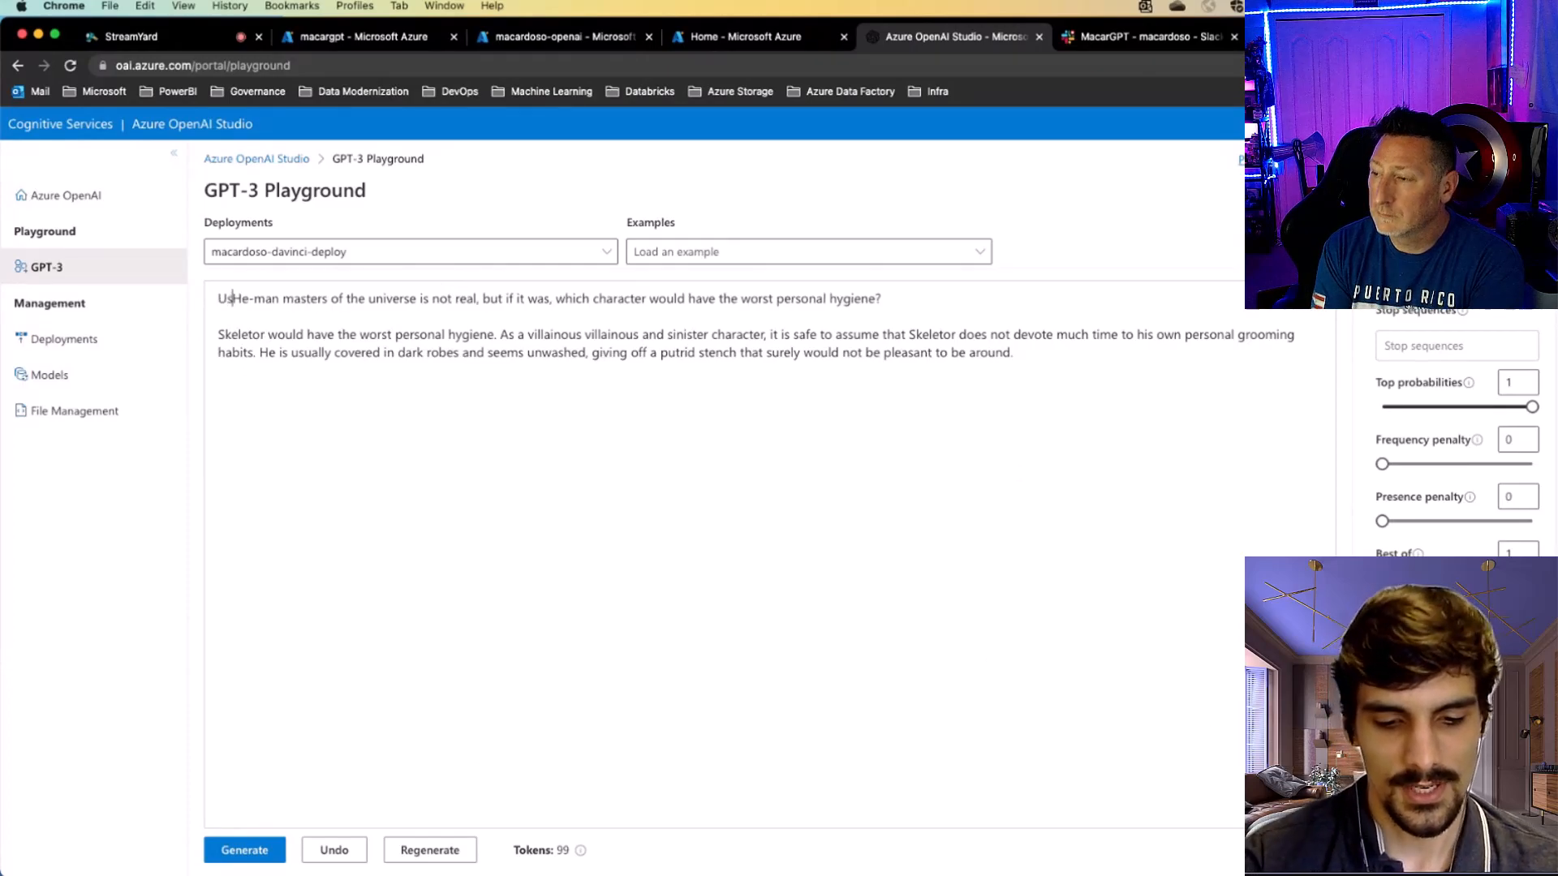
pyautogui.write(':')
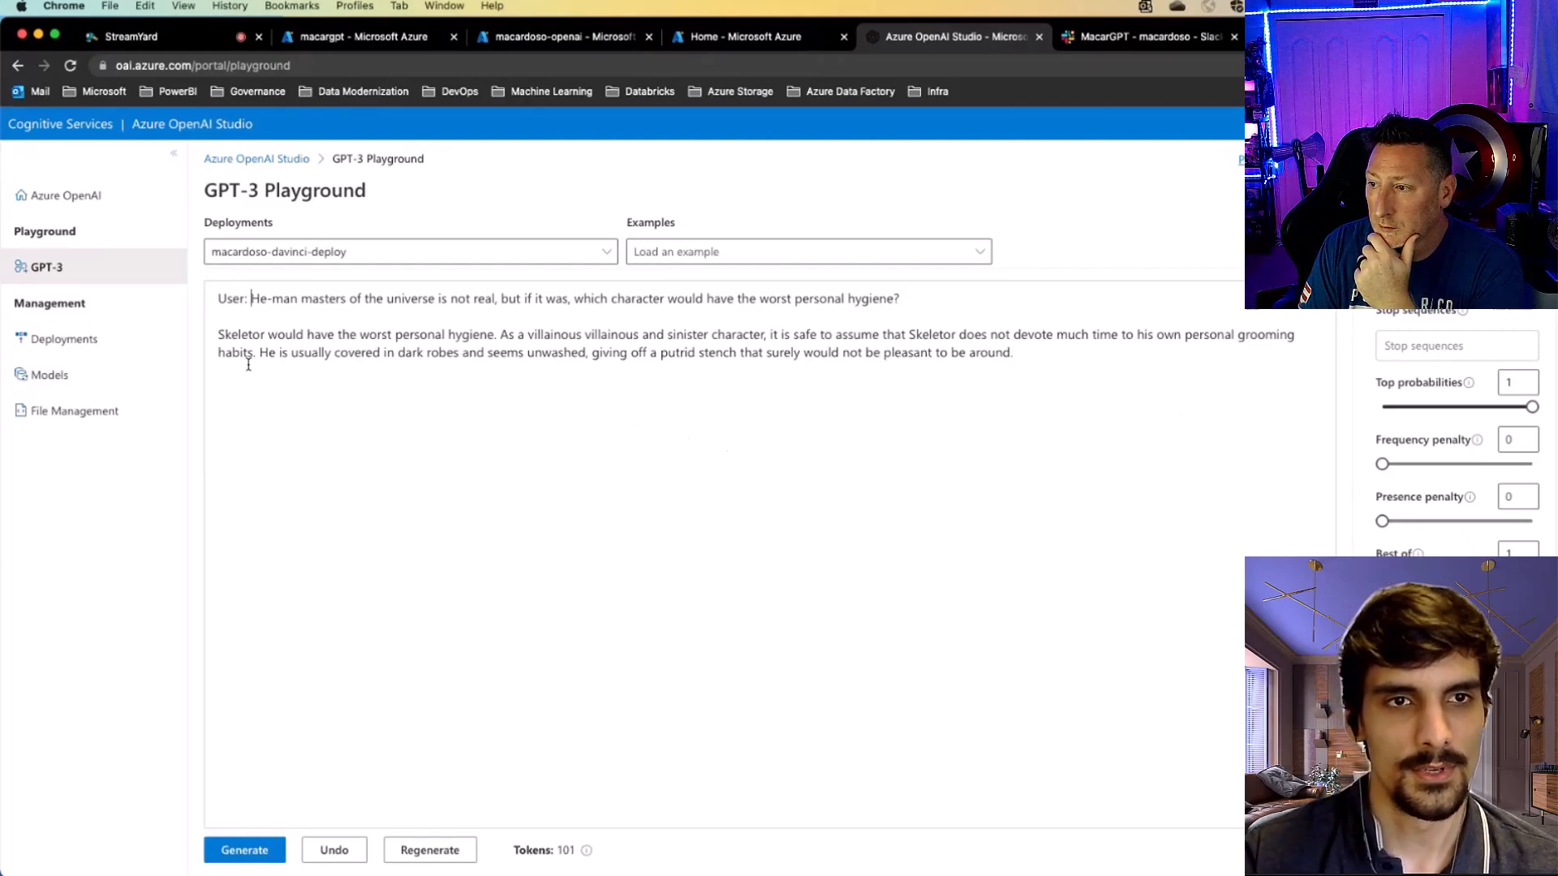
# - Delete the Skeletor answer, leaving the User/Chatbot framing in the prompt
pyautogui.tripleClick(1086, 358)
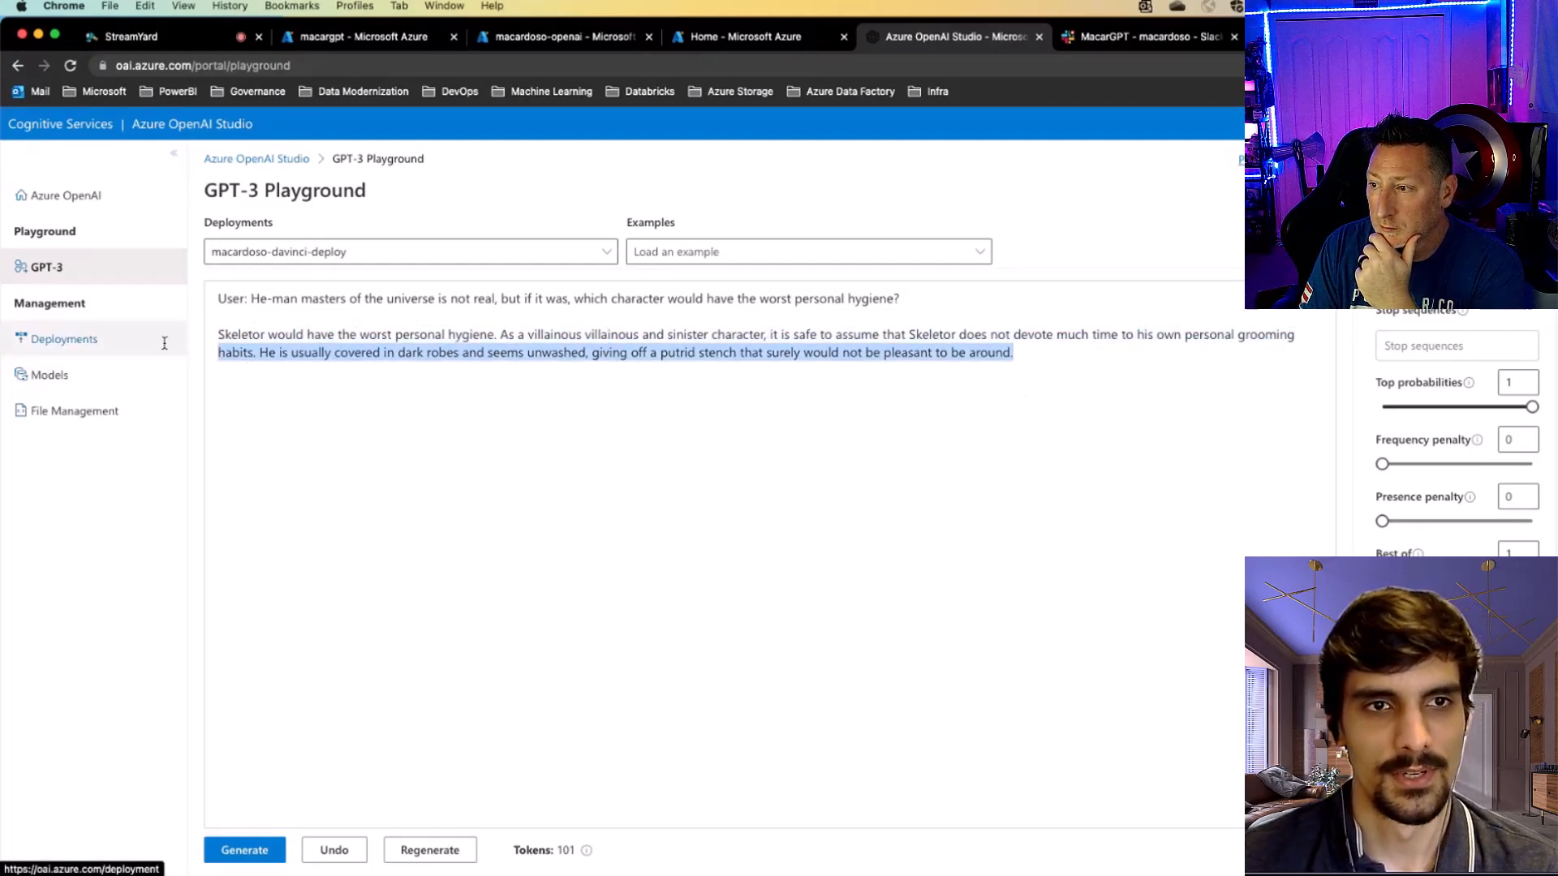
pyautogui.press('BackSpace')
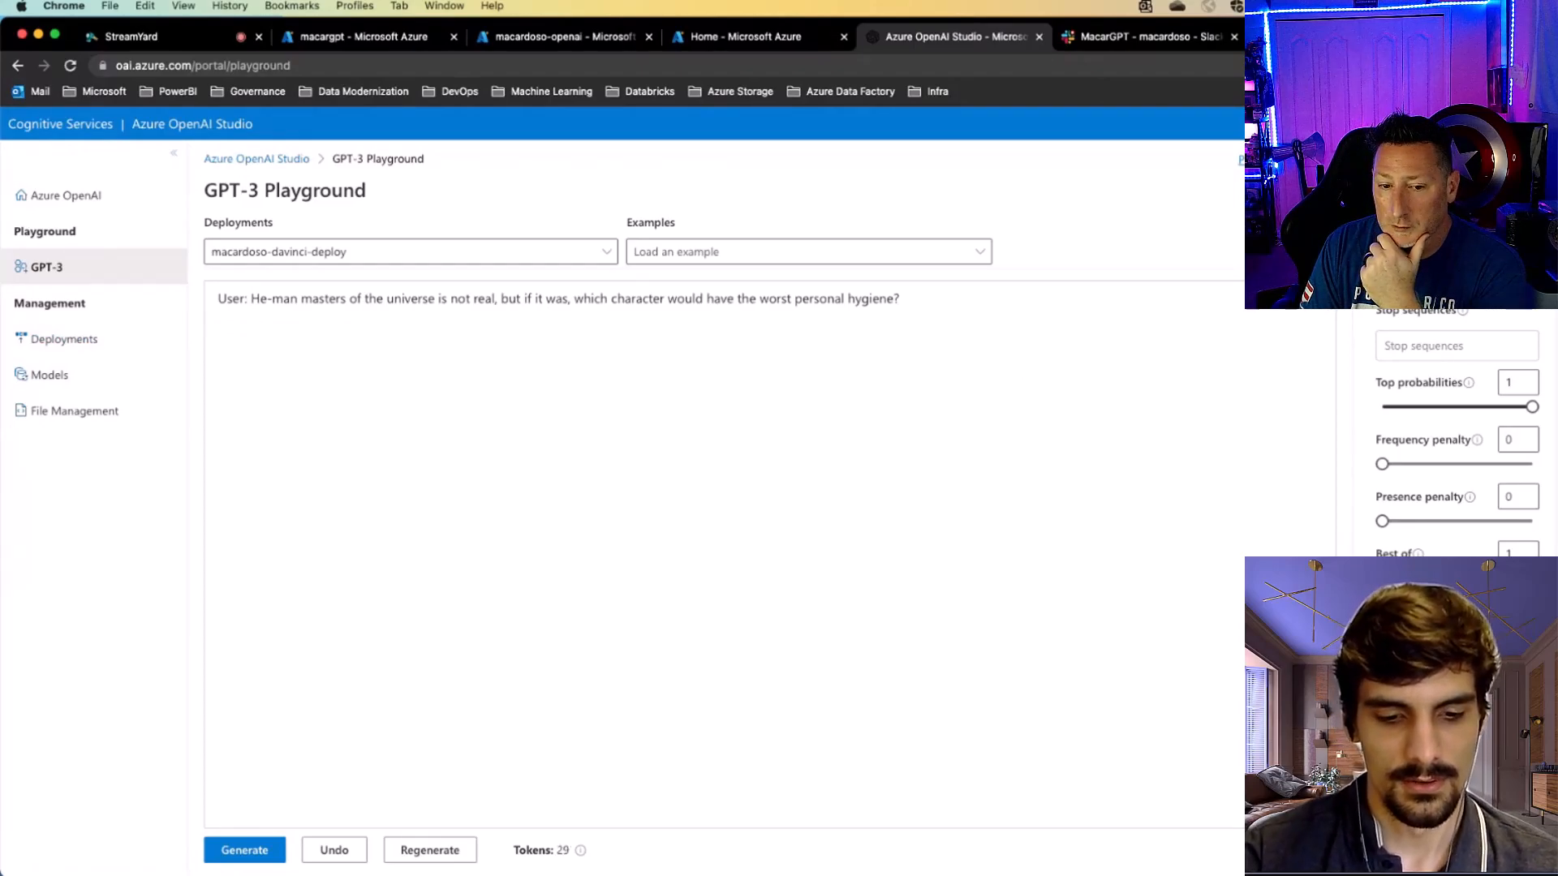
pyautogui.write('Chatbot')
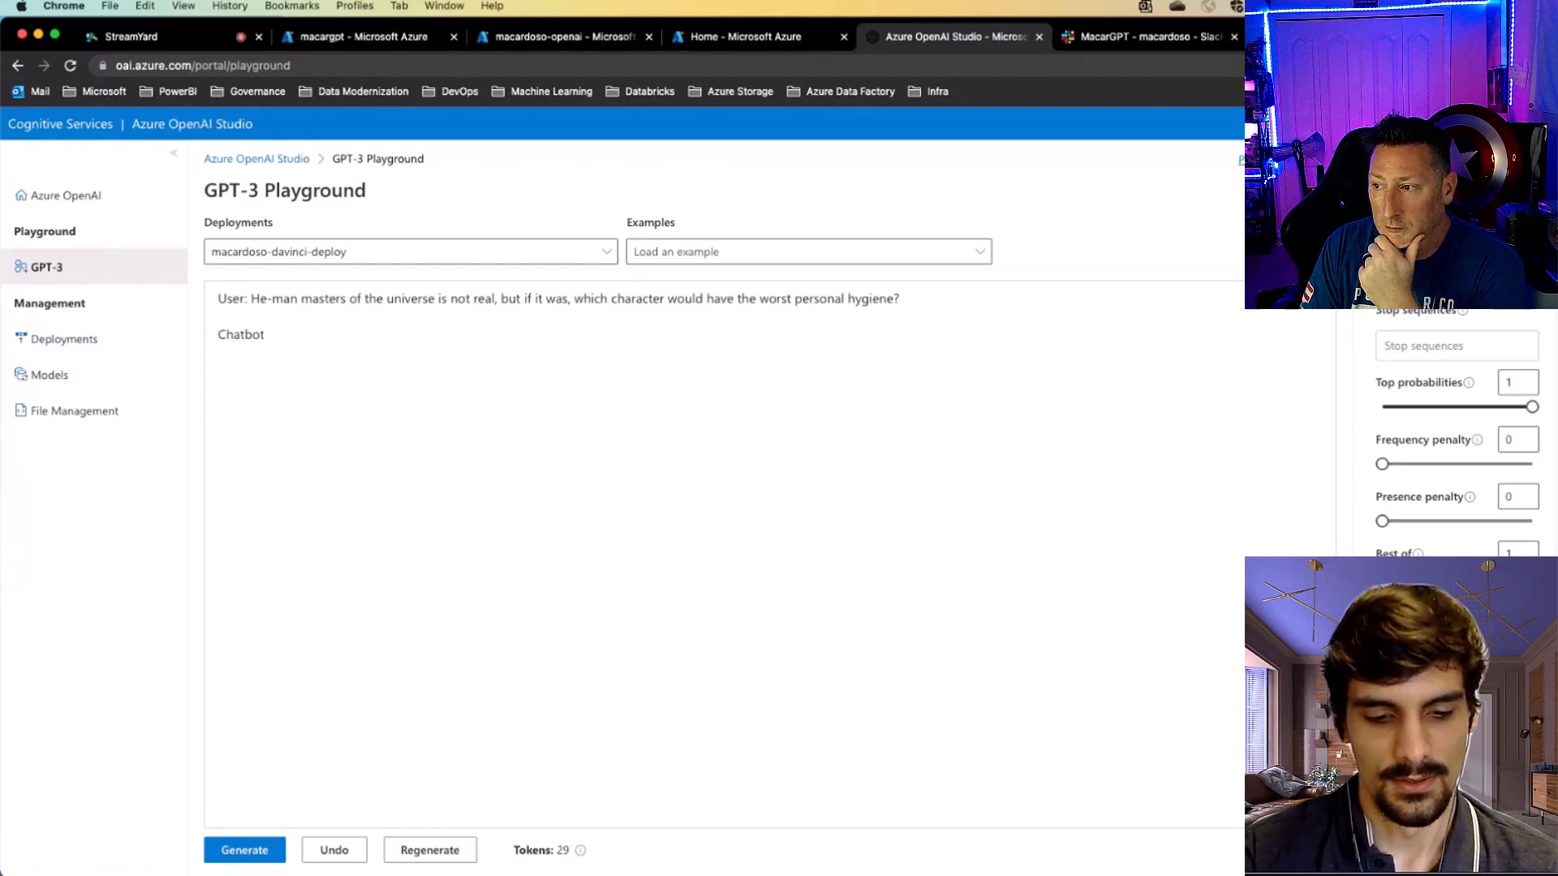
pyautogui.write(':')
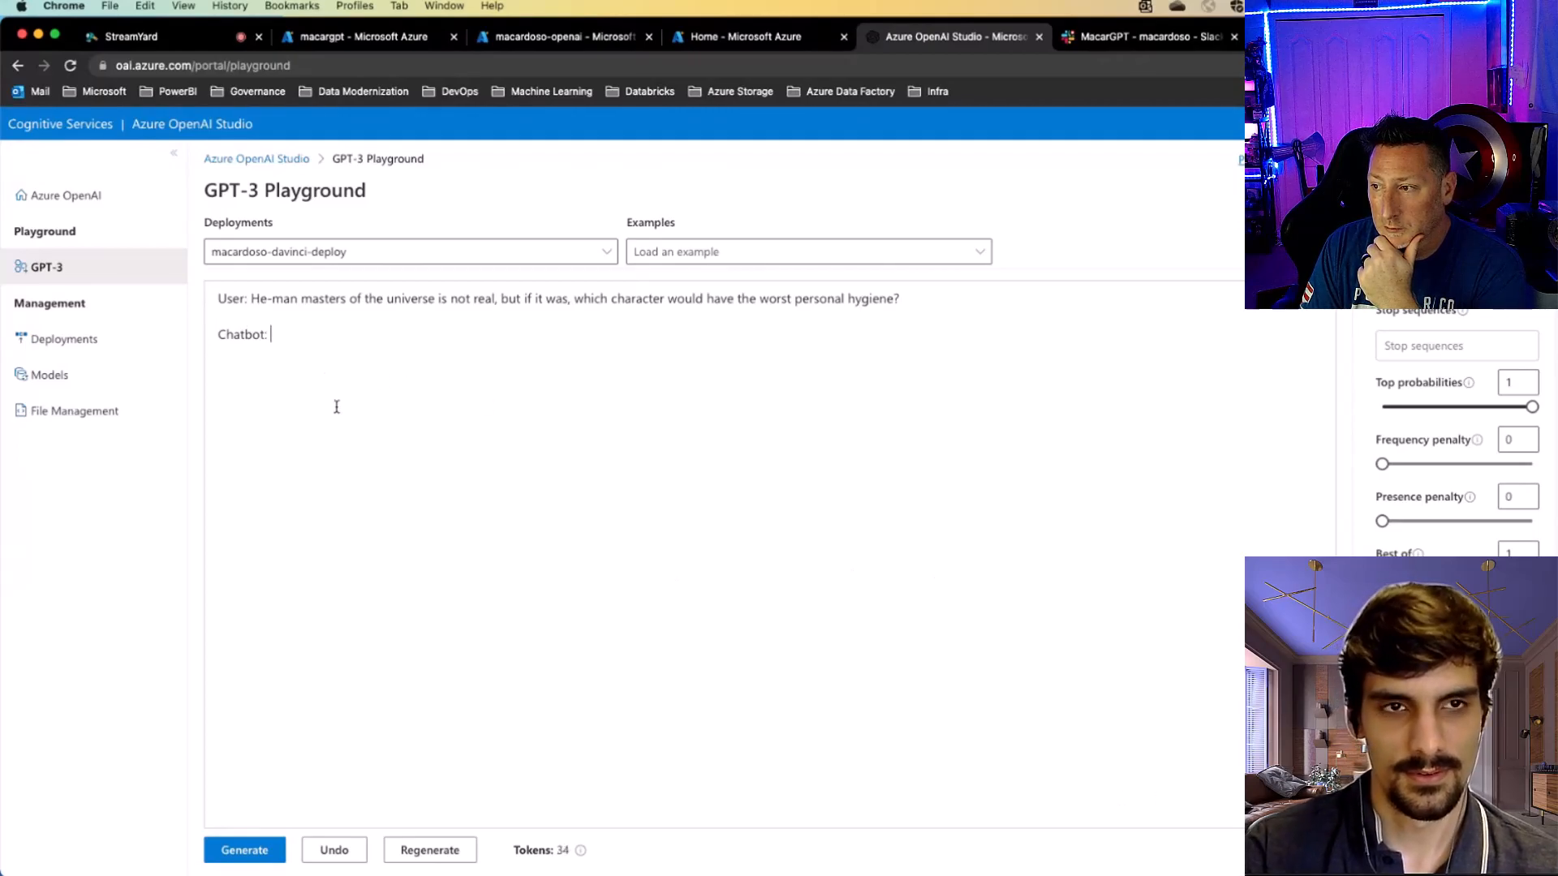
pyautogui.moveTo(302, 352)
pyautogui.mouseDown()
pyautogui.moveTo(205, 315)
pyautogui.moveTo(282, 293)
pyautogui.mouseUp()
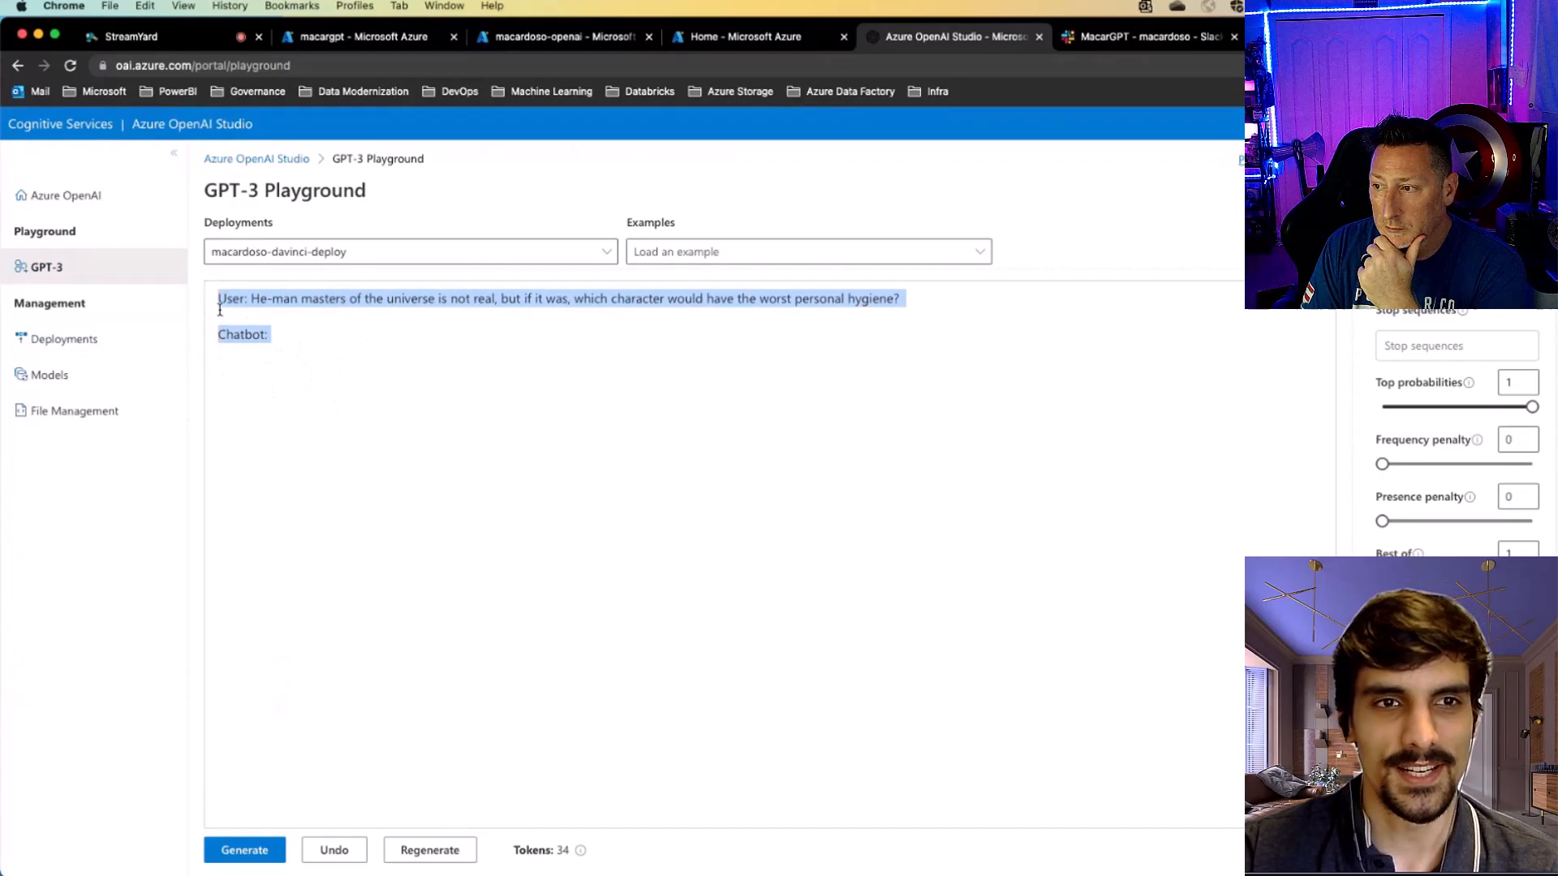
pyautogui.click(289, 339)
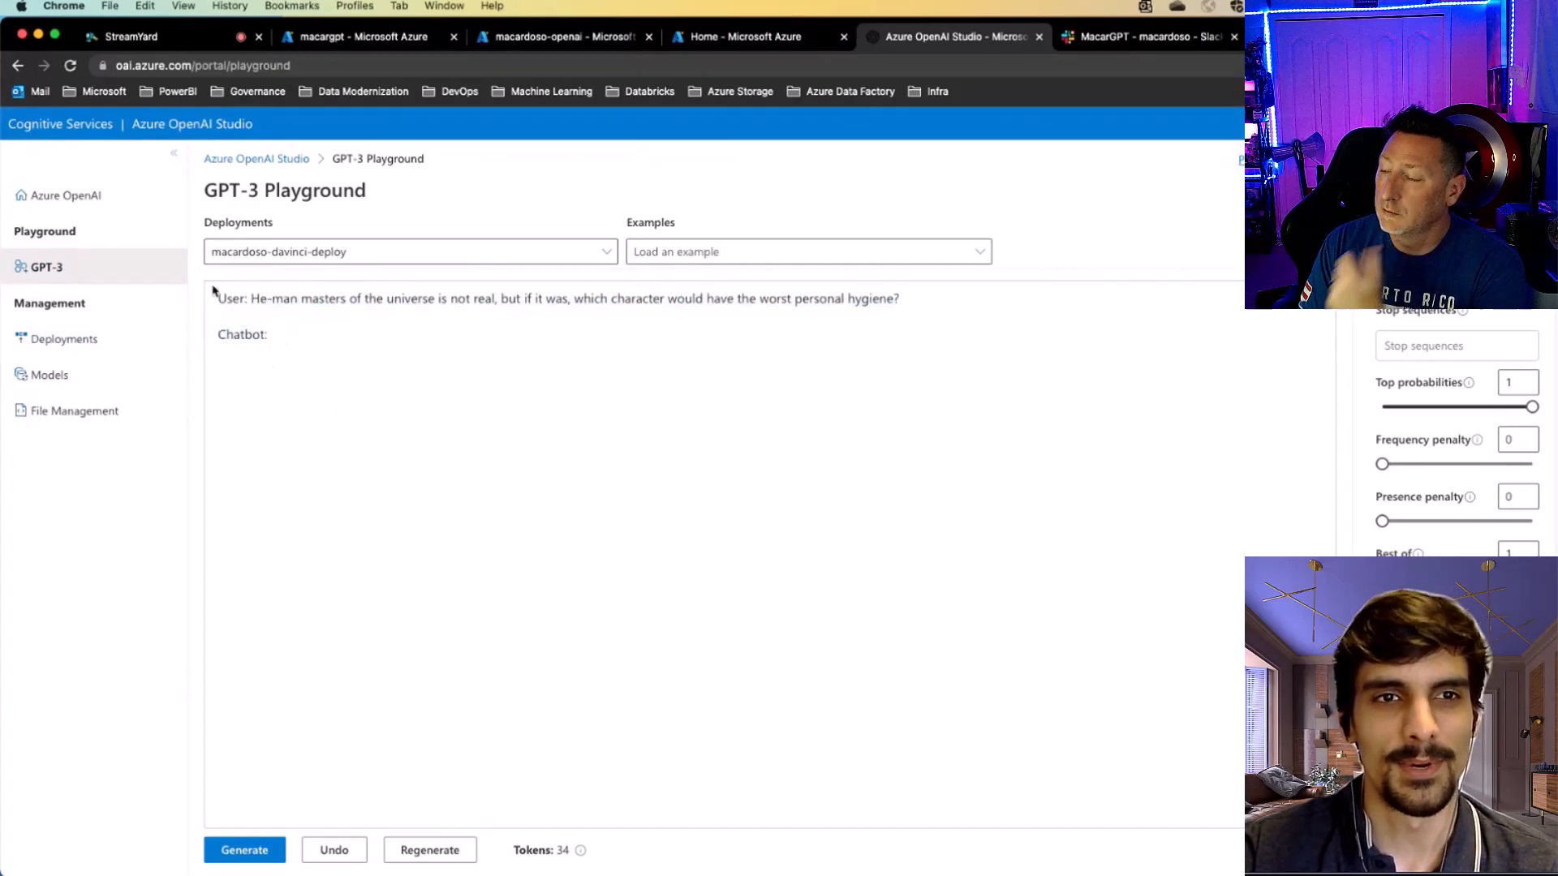
# - Regenerate the Chatbot reply, which now names Rotar
pyautogui.click(245, 850)
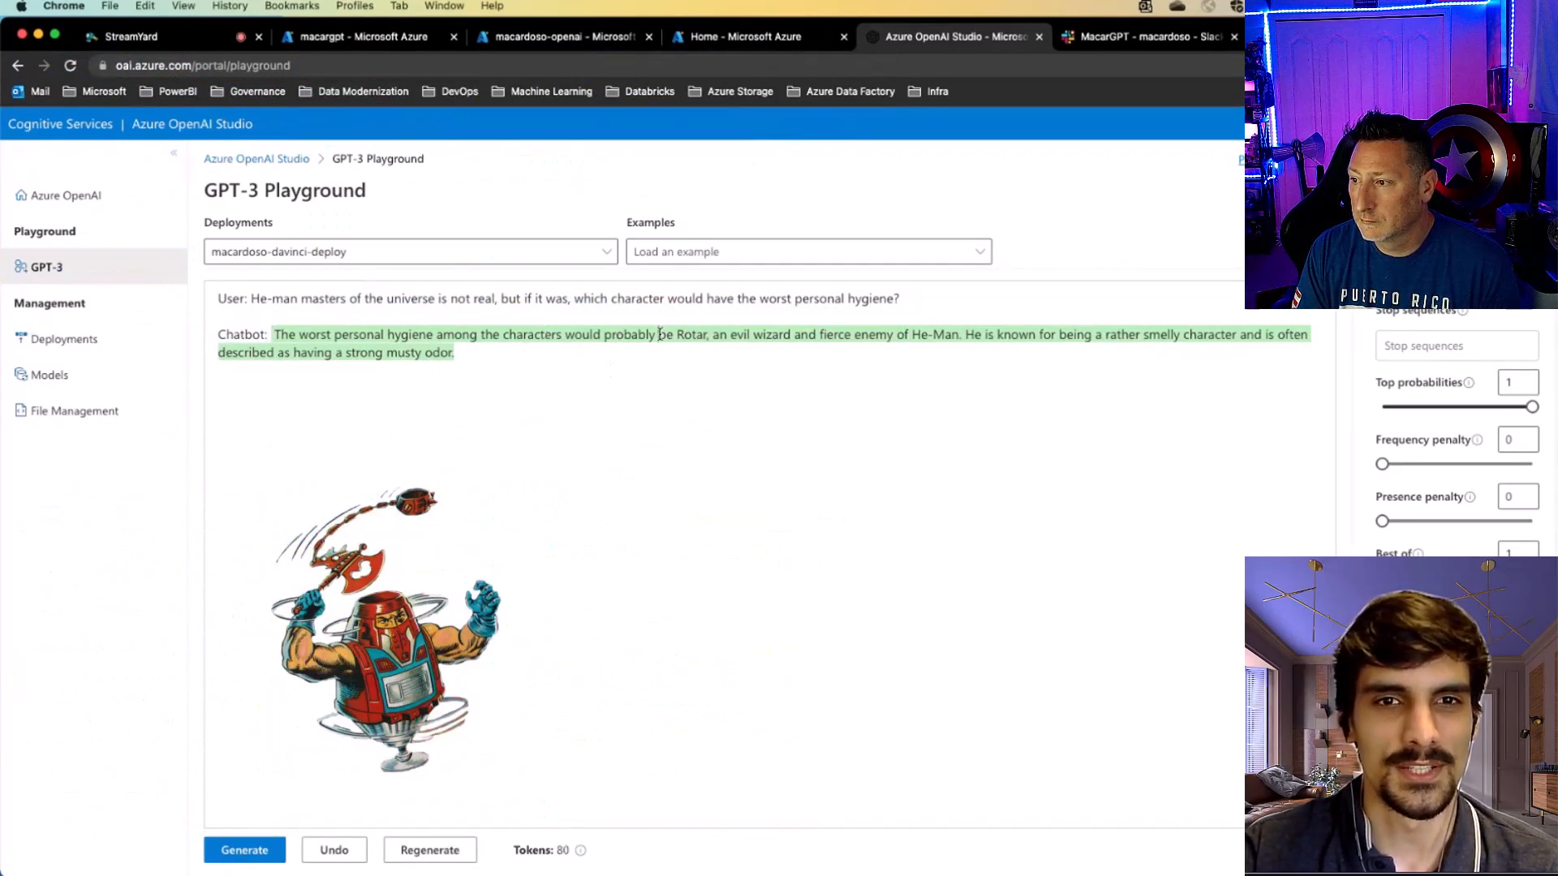
pyautogui.moveTo(656, 336); pyautogui.dragTo(726, 335)
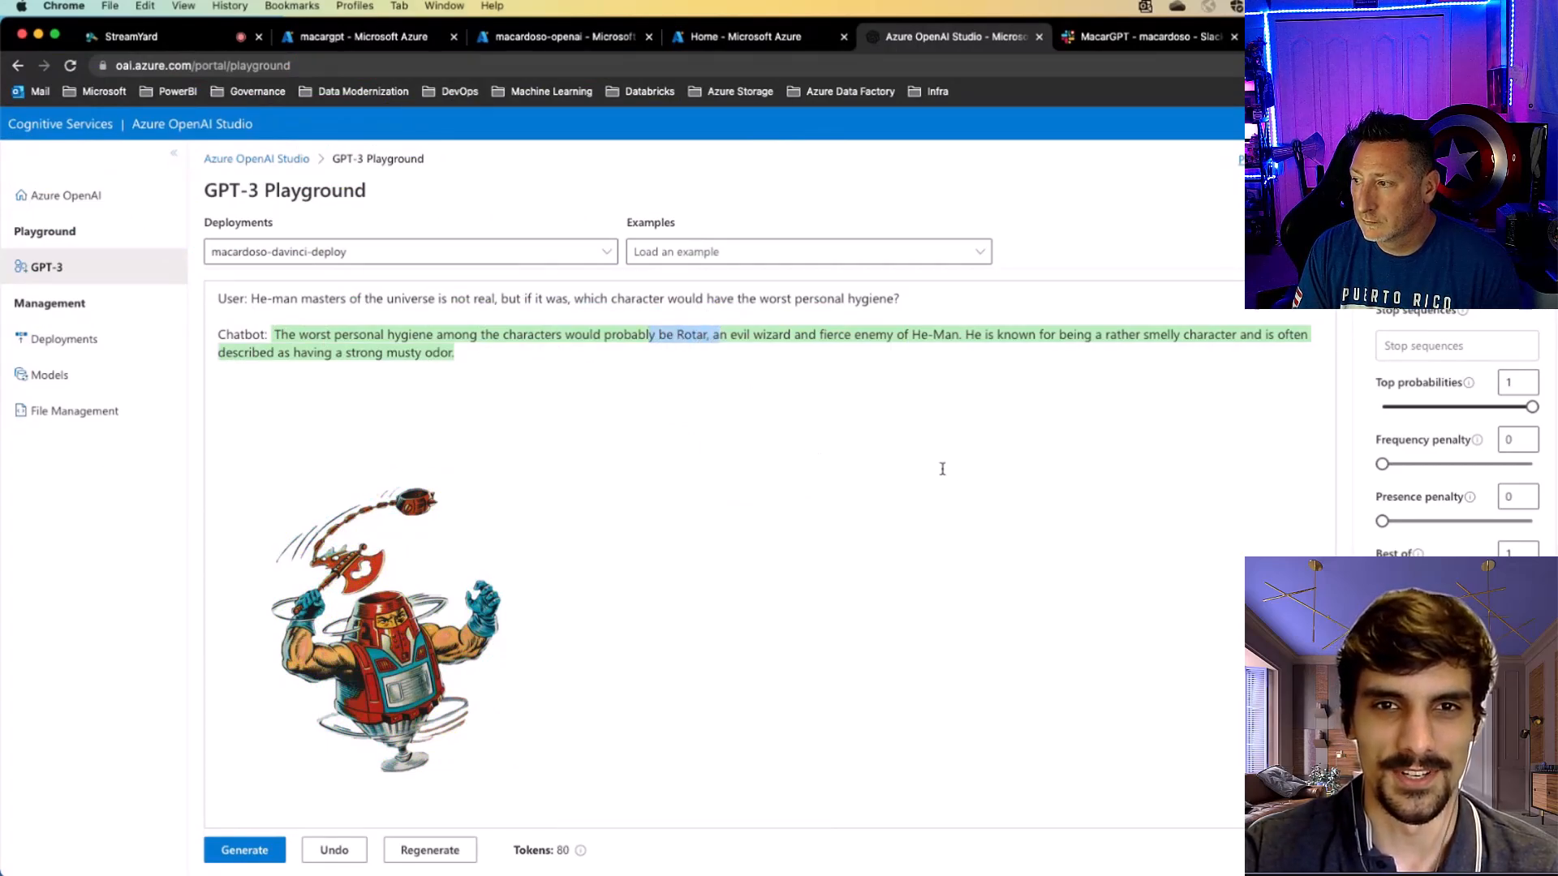
pyautogui.click(505, 359)
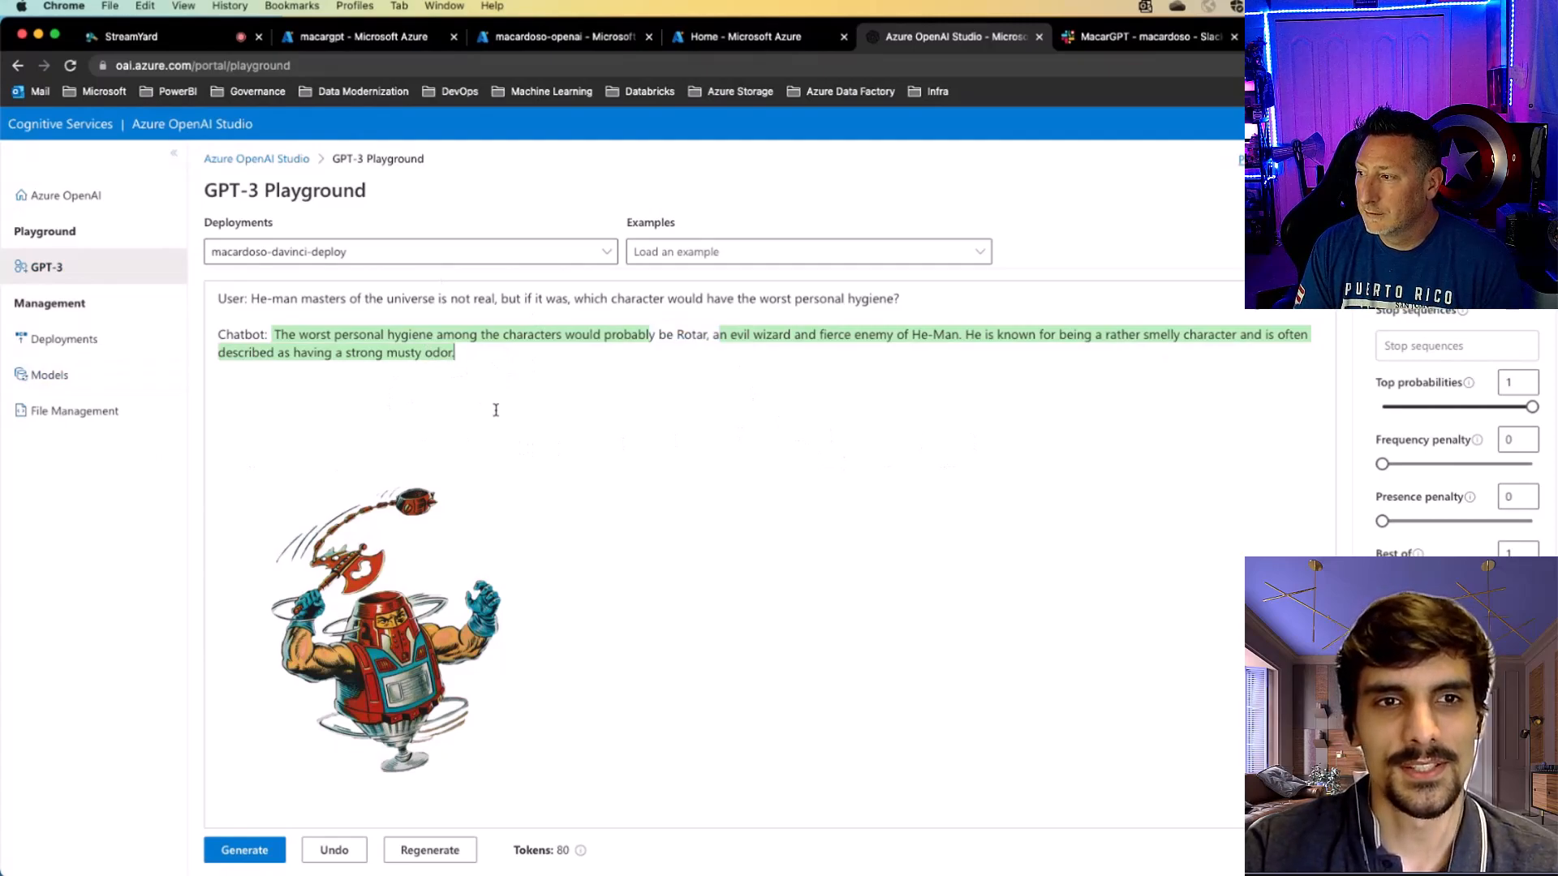
pyautogui.write('User:')
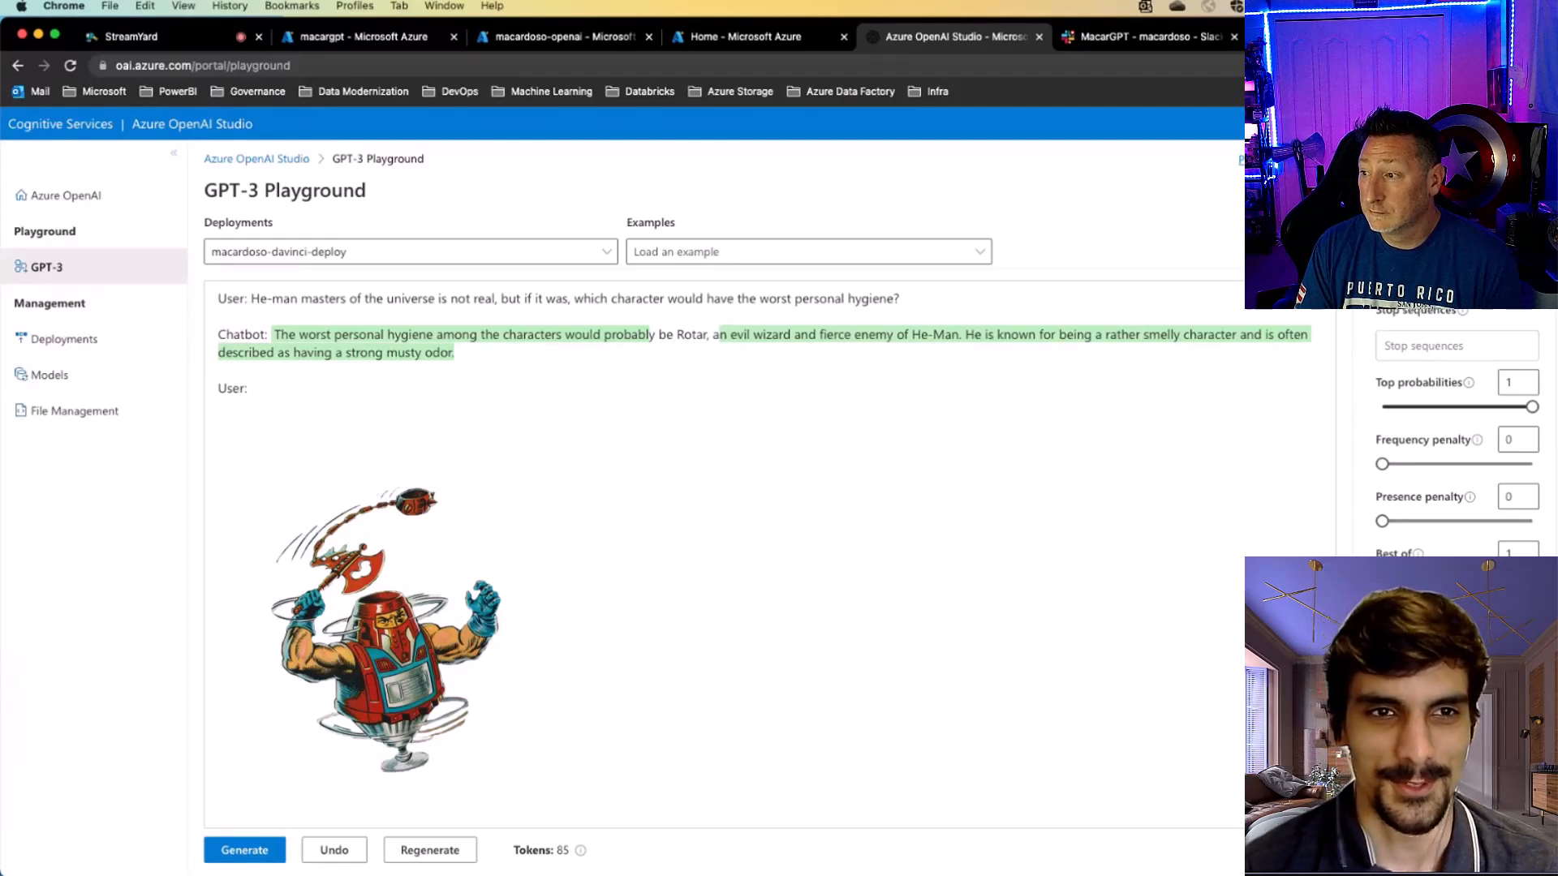
pyautogui.write('Who is ')
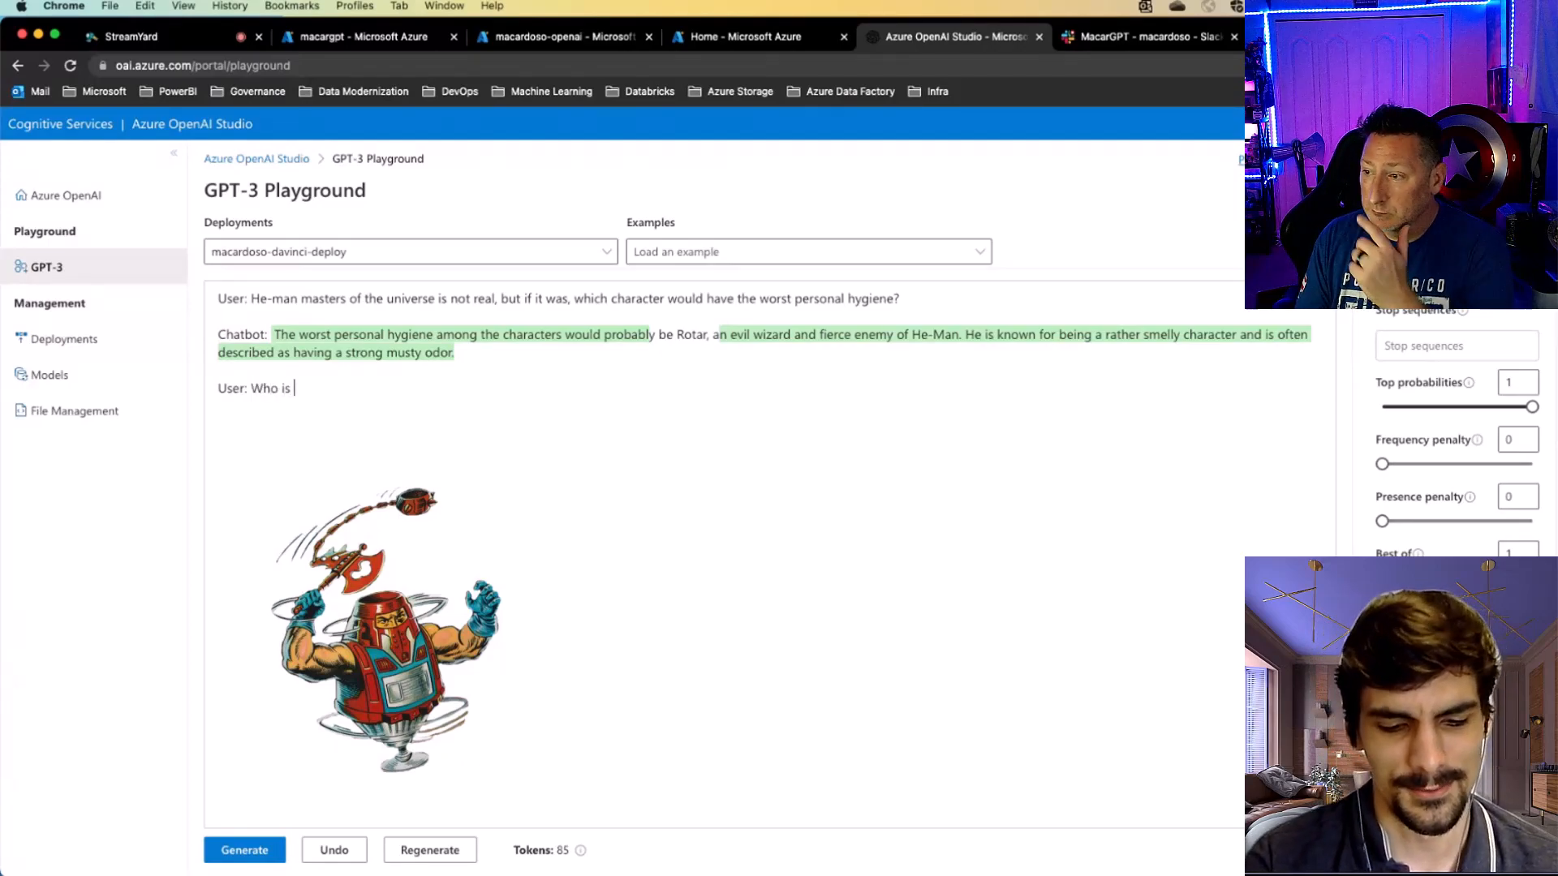
pyautogui.write('Rotar?')
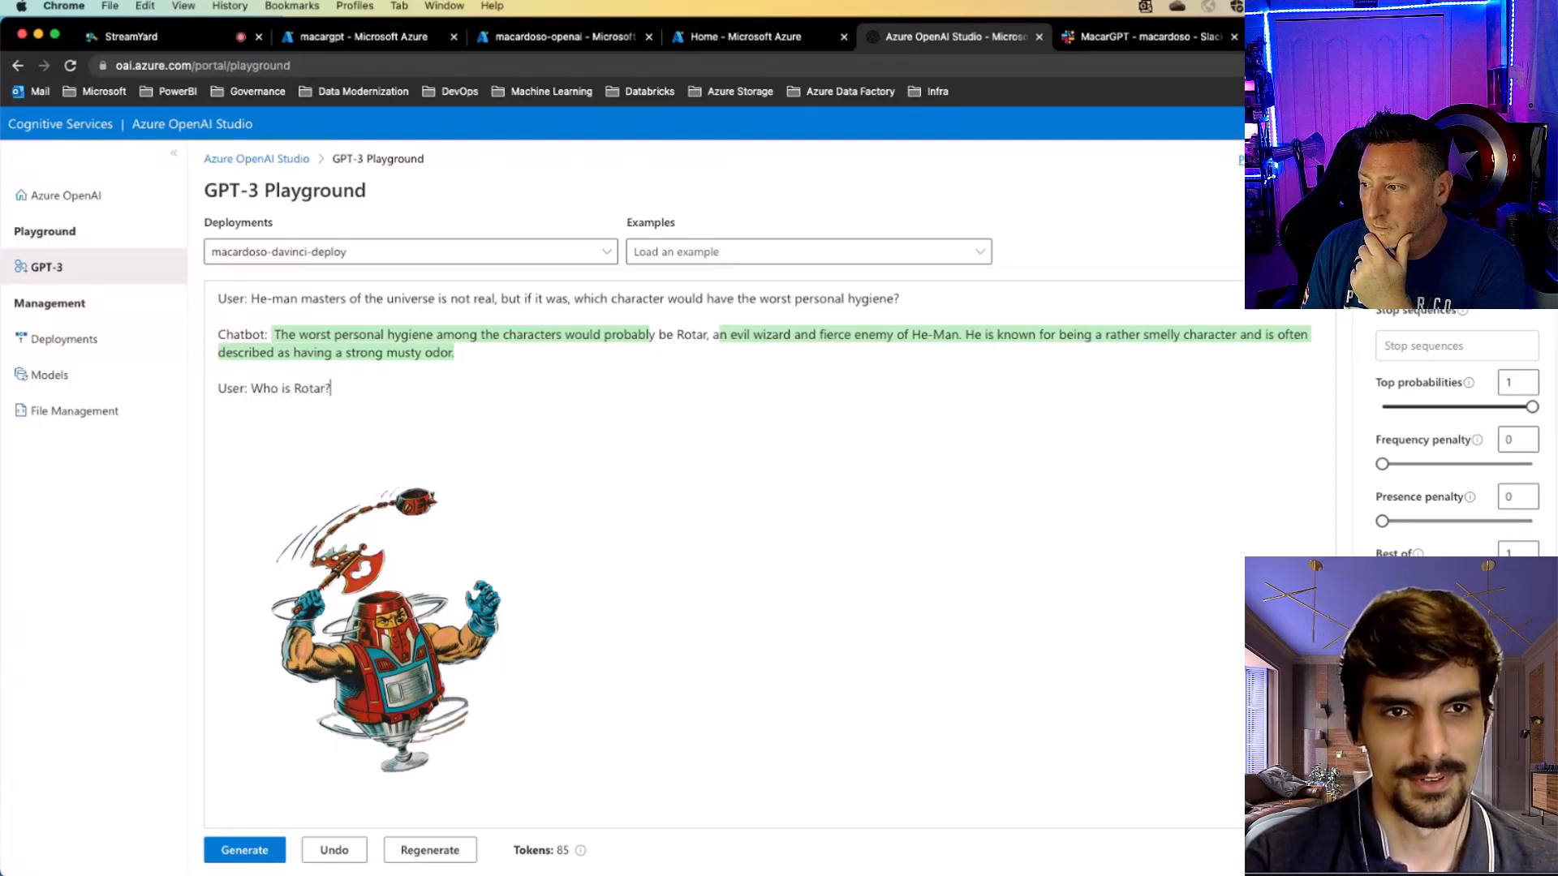
# - Generate the Chatbot's reply to the follow-up User turn and review the whole conversation
pyautogui.hotkey('ctrl', 'Return')
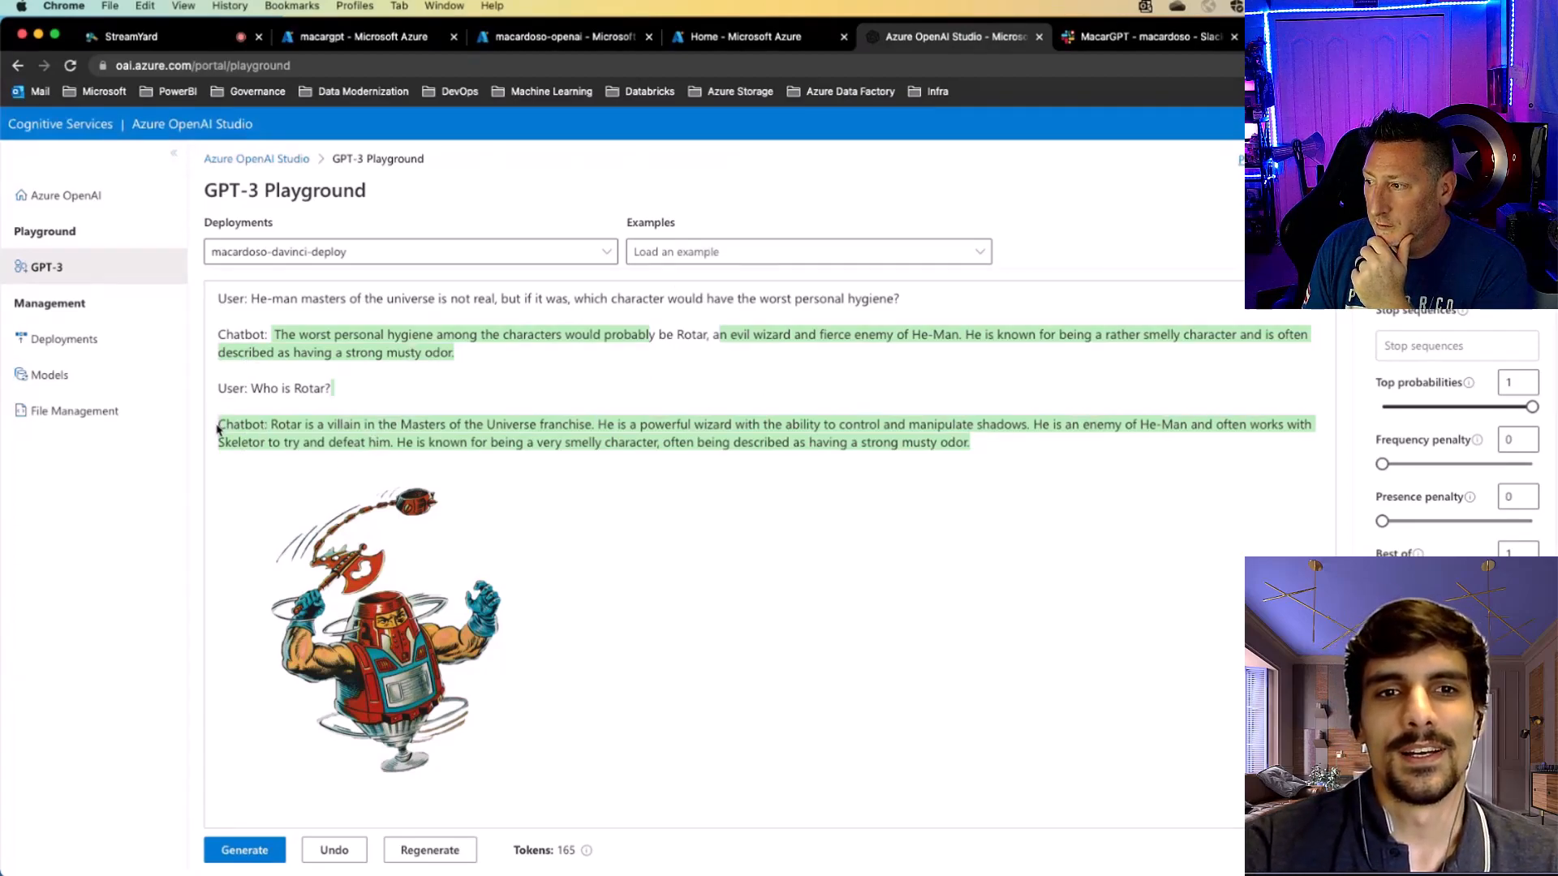
pyautogui.moveTo(219, 423); pyautogui.dragTo(265, 424)
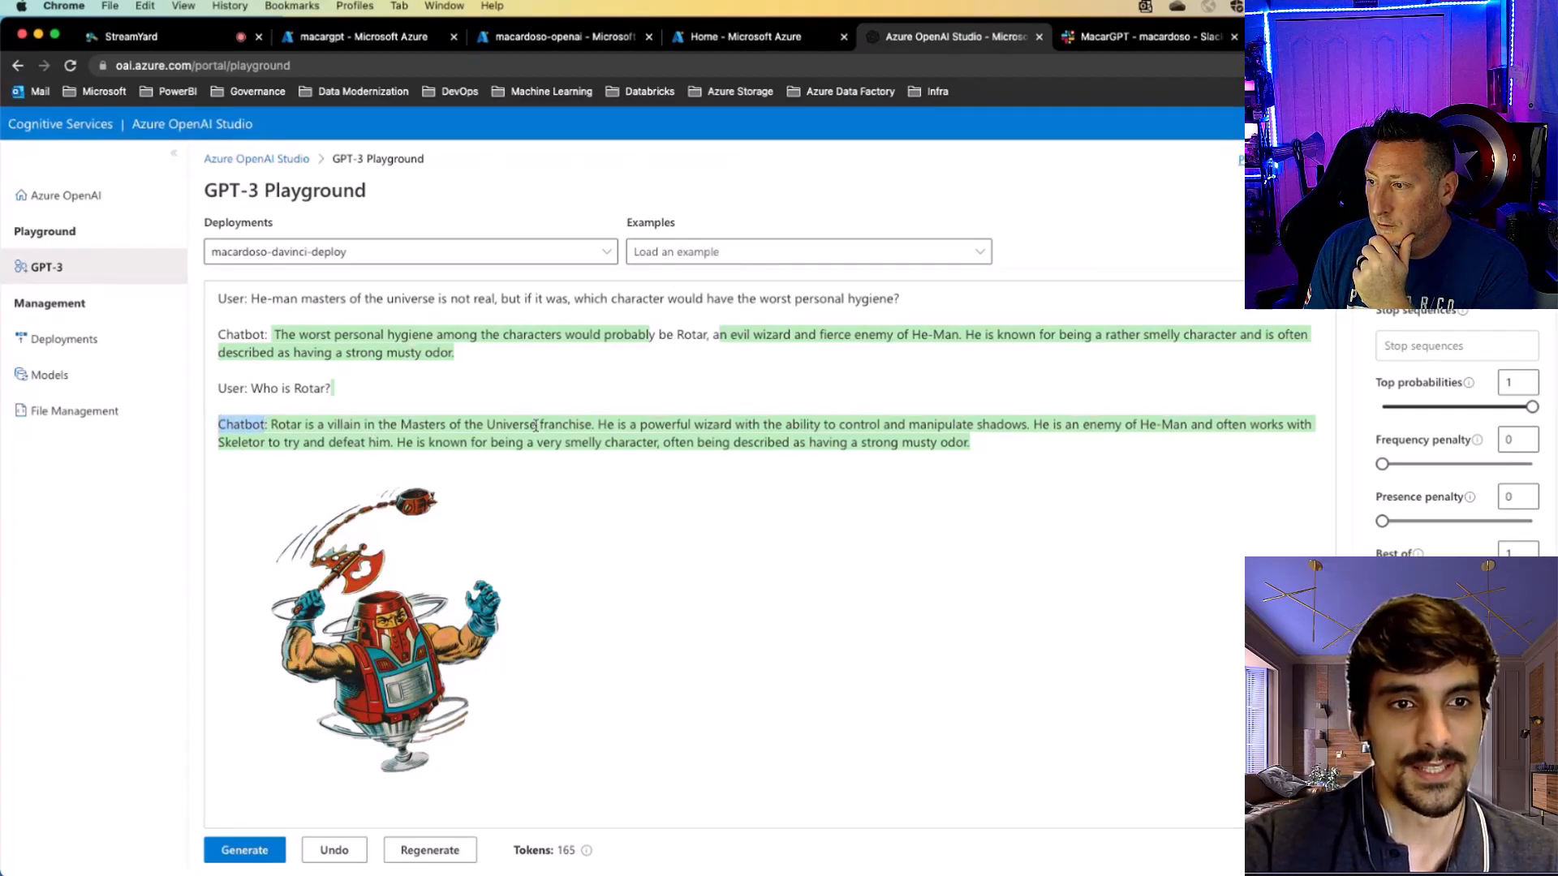
pyautogui.click(489, 441)
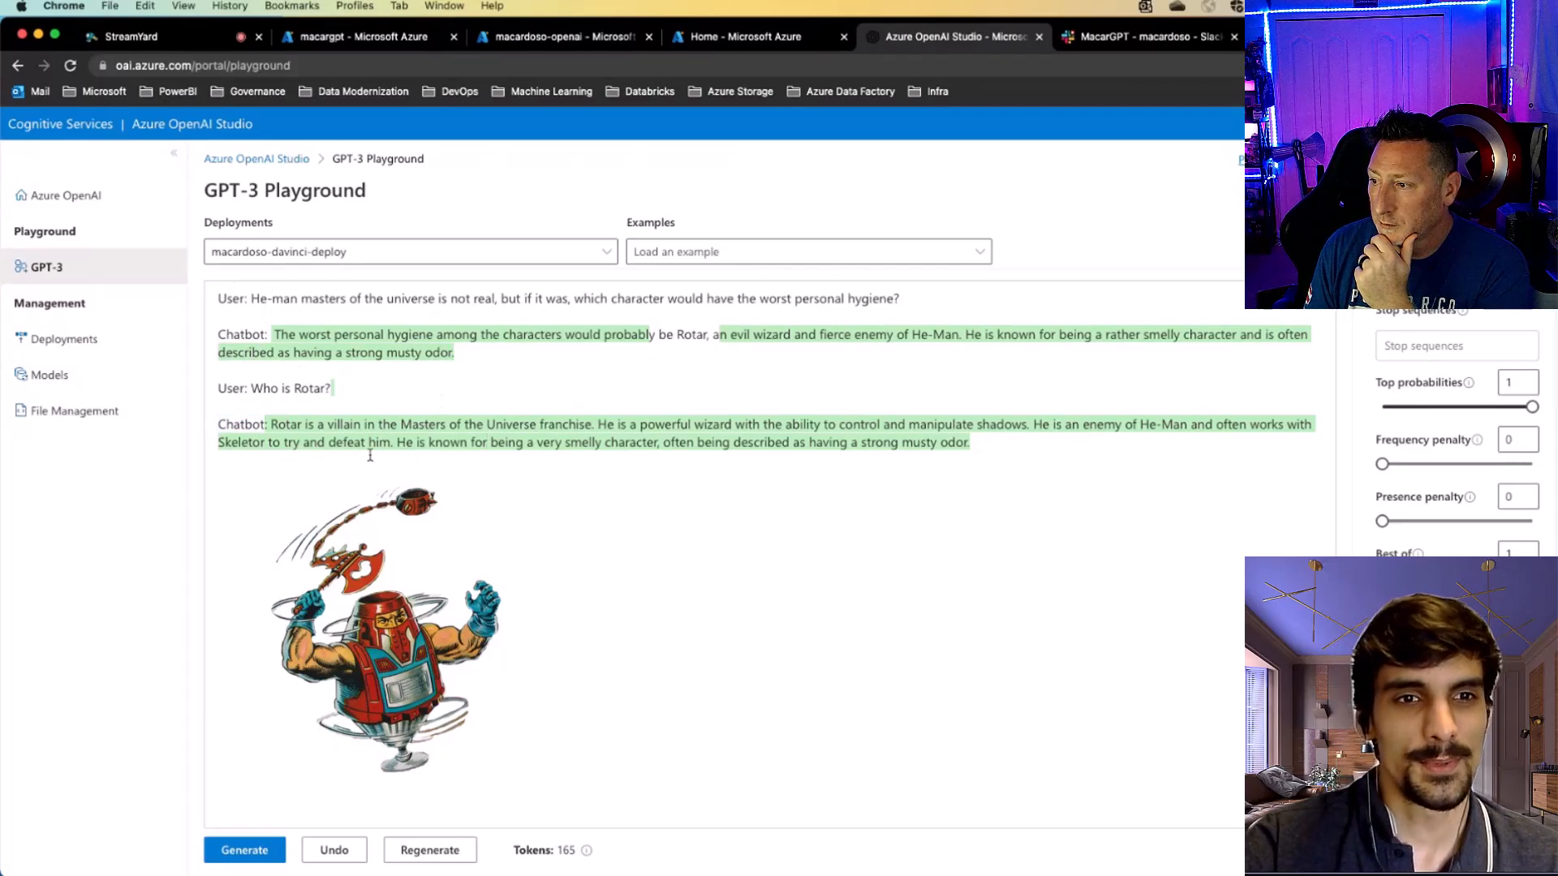
pyautogui.moveTo(366, 453); pyautogui.dragTo(171, 305)
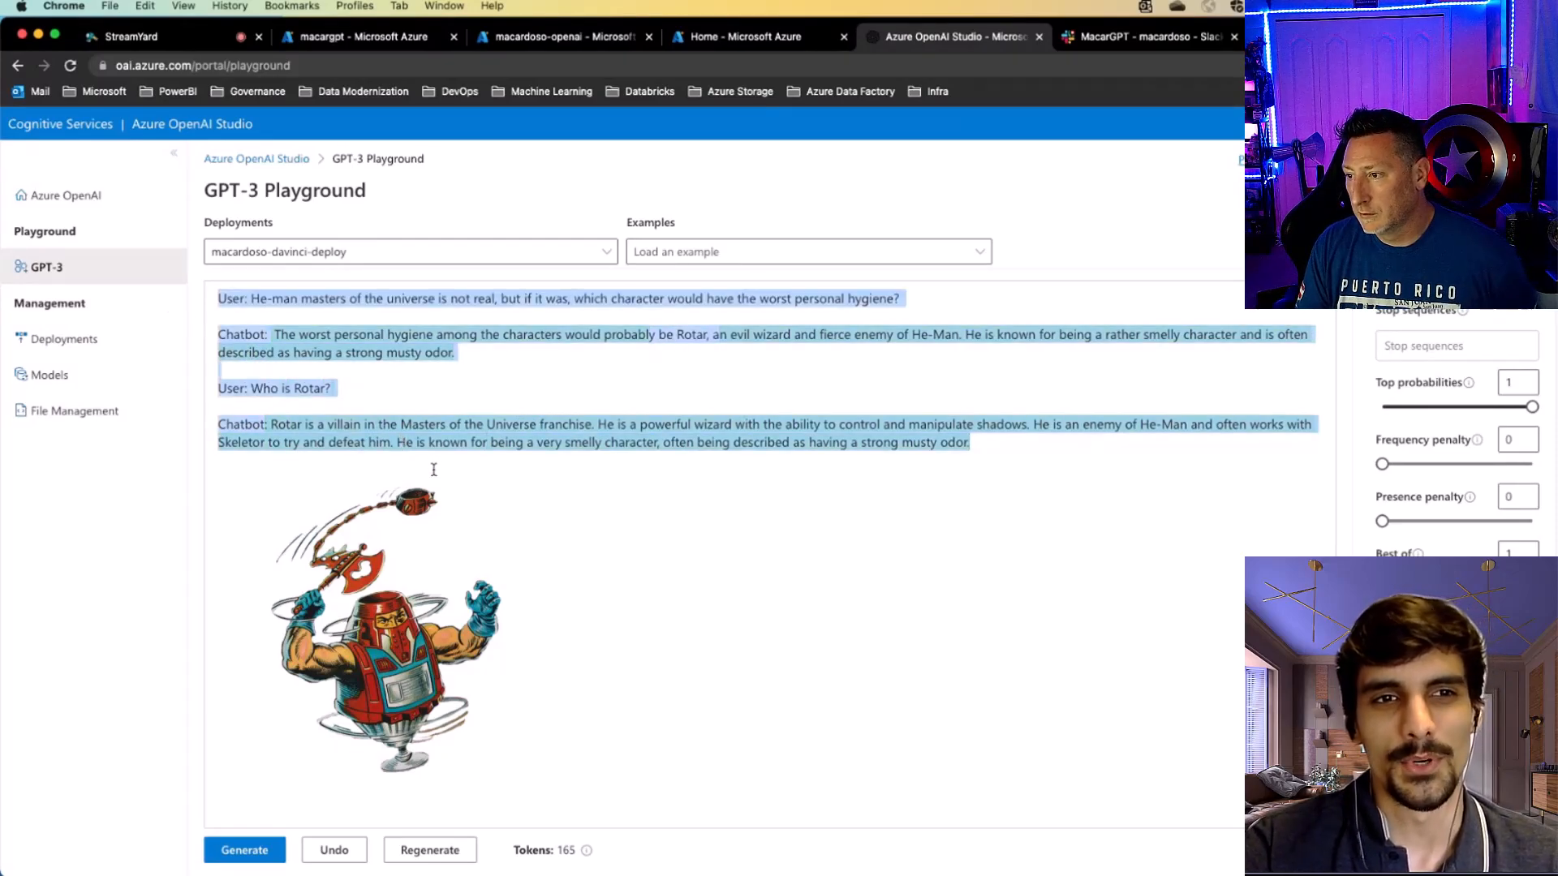
pyautogui.click(319, 302)
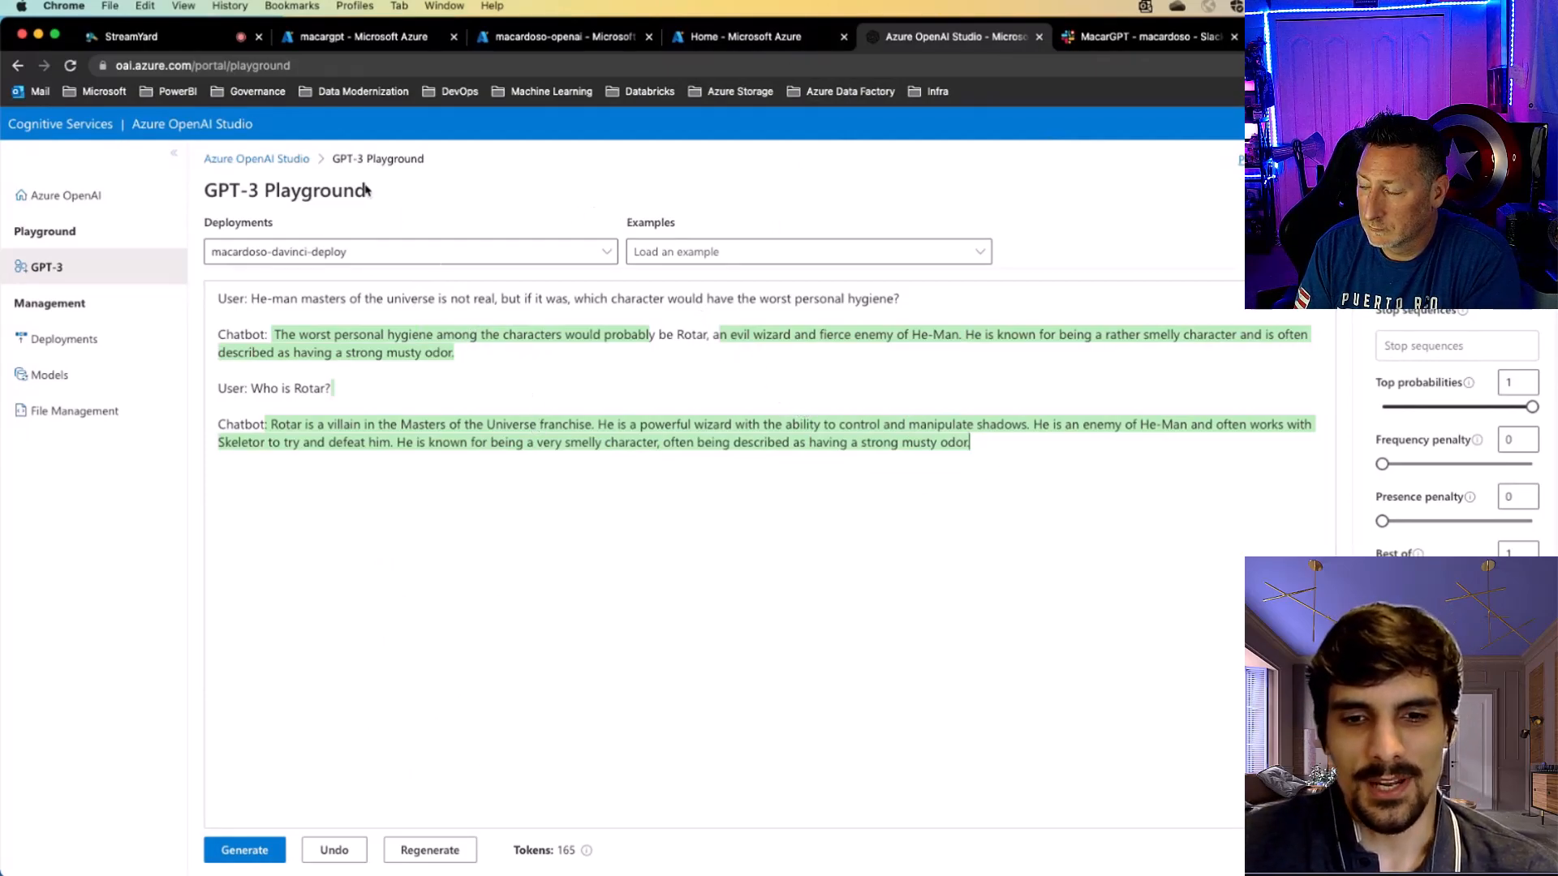
# - Bring up the macargpt bot resource overview in the Azure portal
pyautogui.click(364, 36)
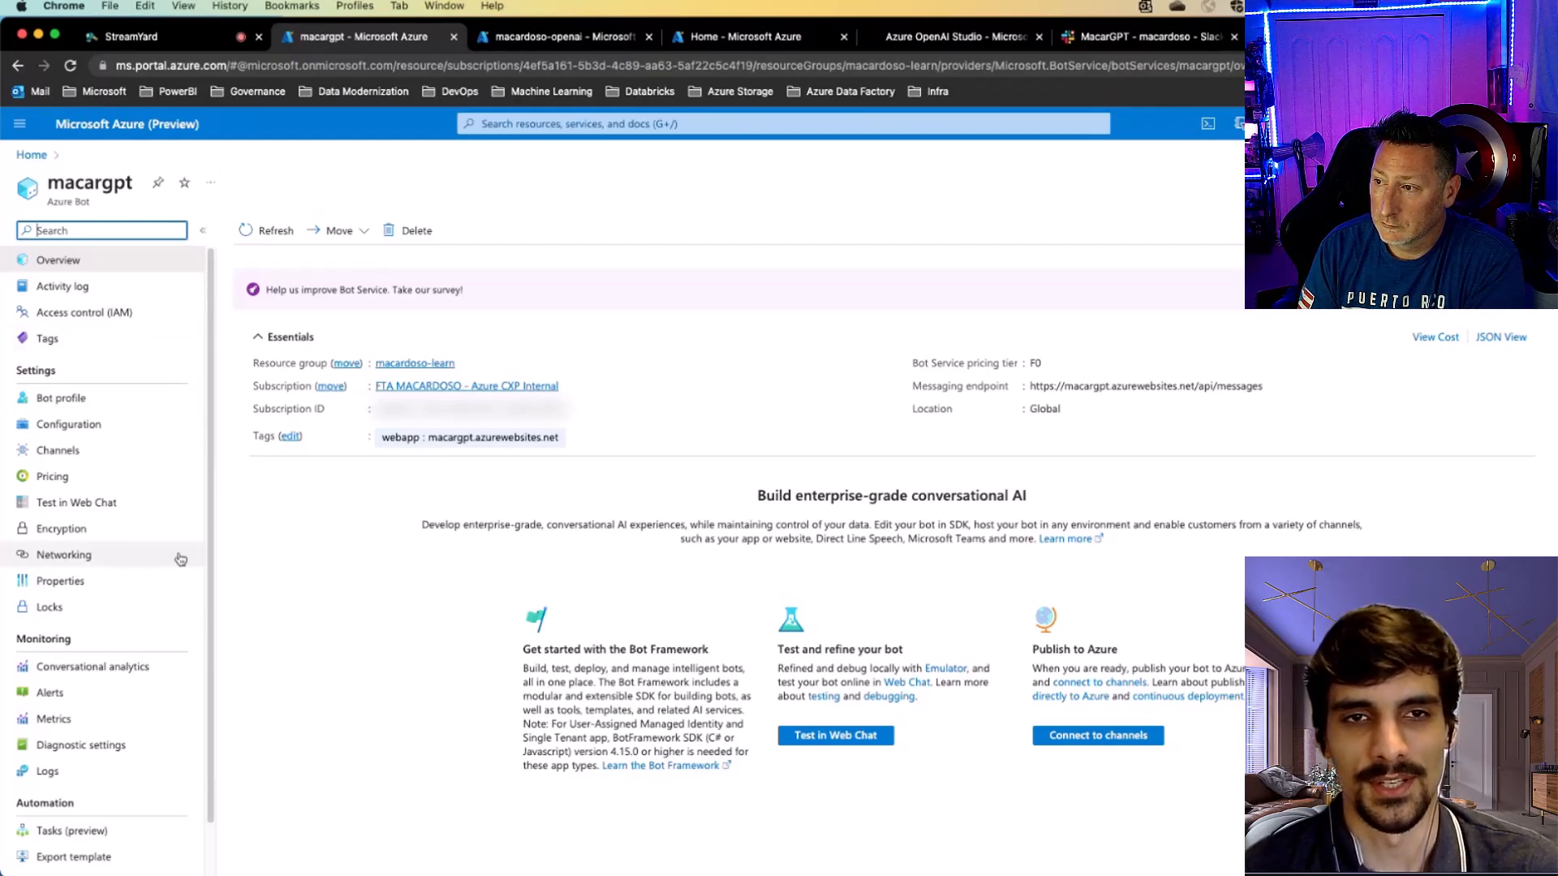
pyautogui.doubleClick(61, 185)
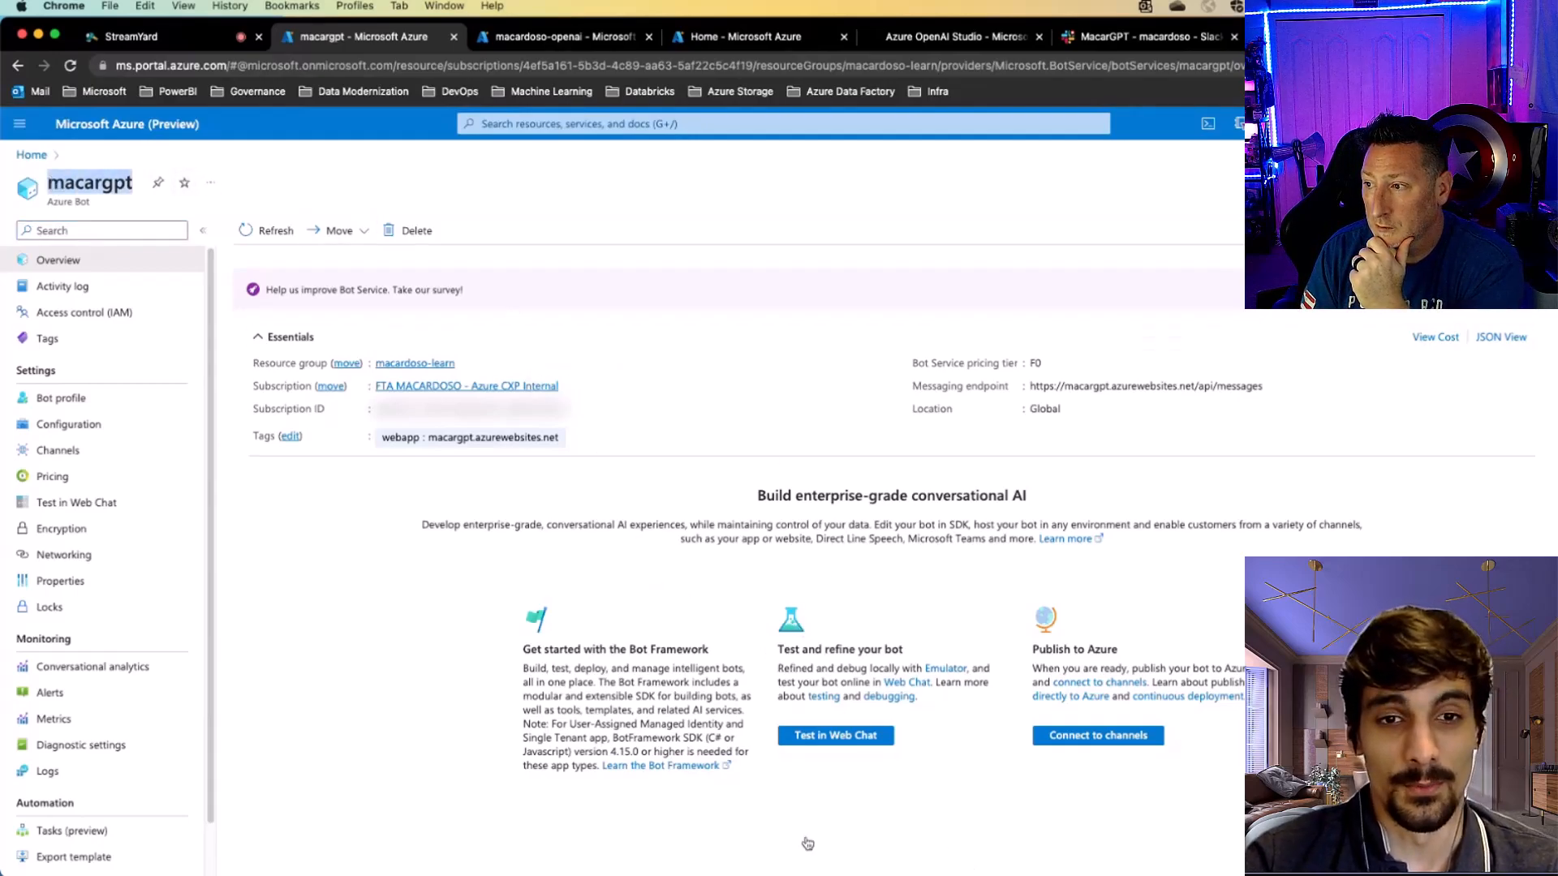
# - Inspect the MacarGPT flow's 'Send an HTTP request' step in Composer, then return to the playground
pyautogui.press('super+Tab')
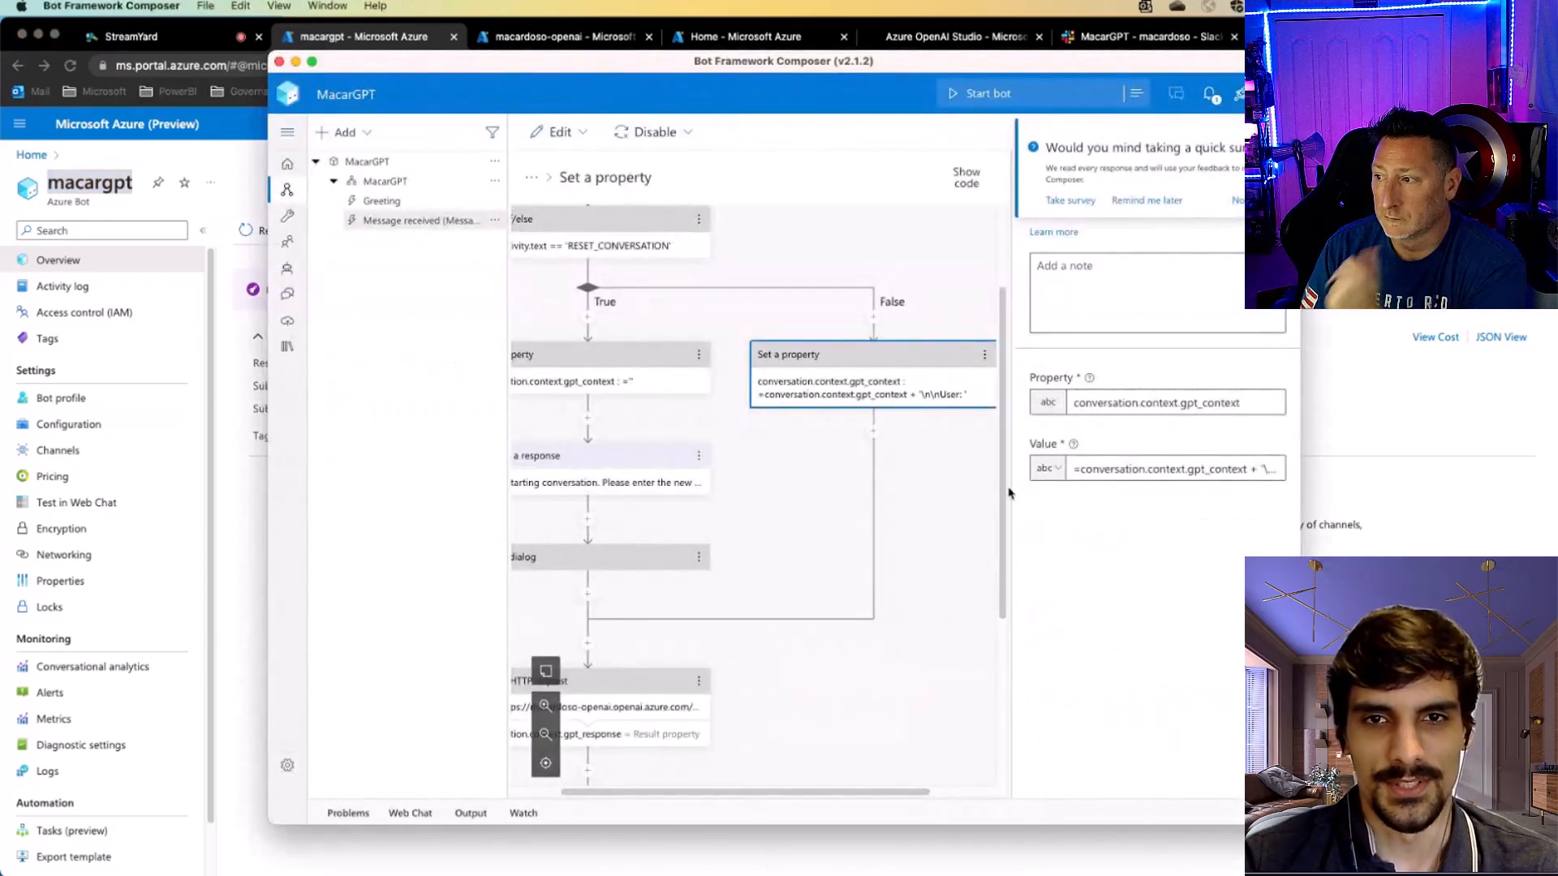
pyautogui.scroll(-5, 982, 608)
pyautogui.scroll(-3, 982, 635)
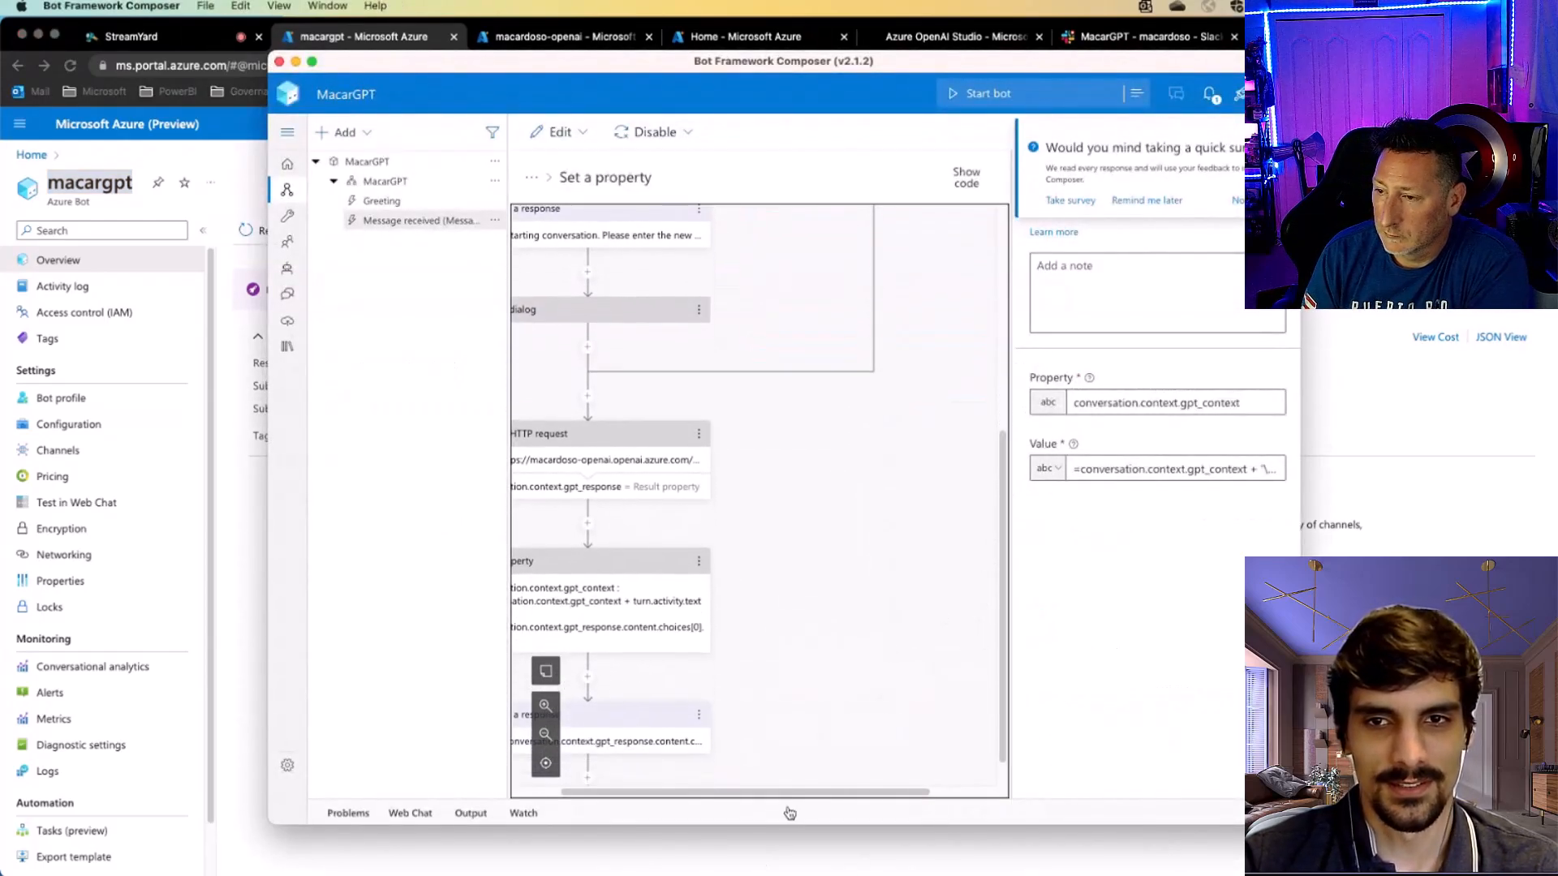
pyautogui.moveTo(791, 794); pyautogui.dragTo(683, 793)
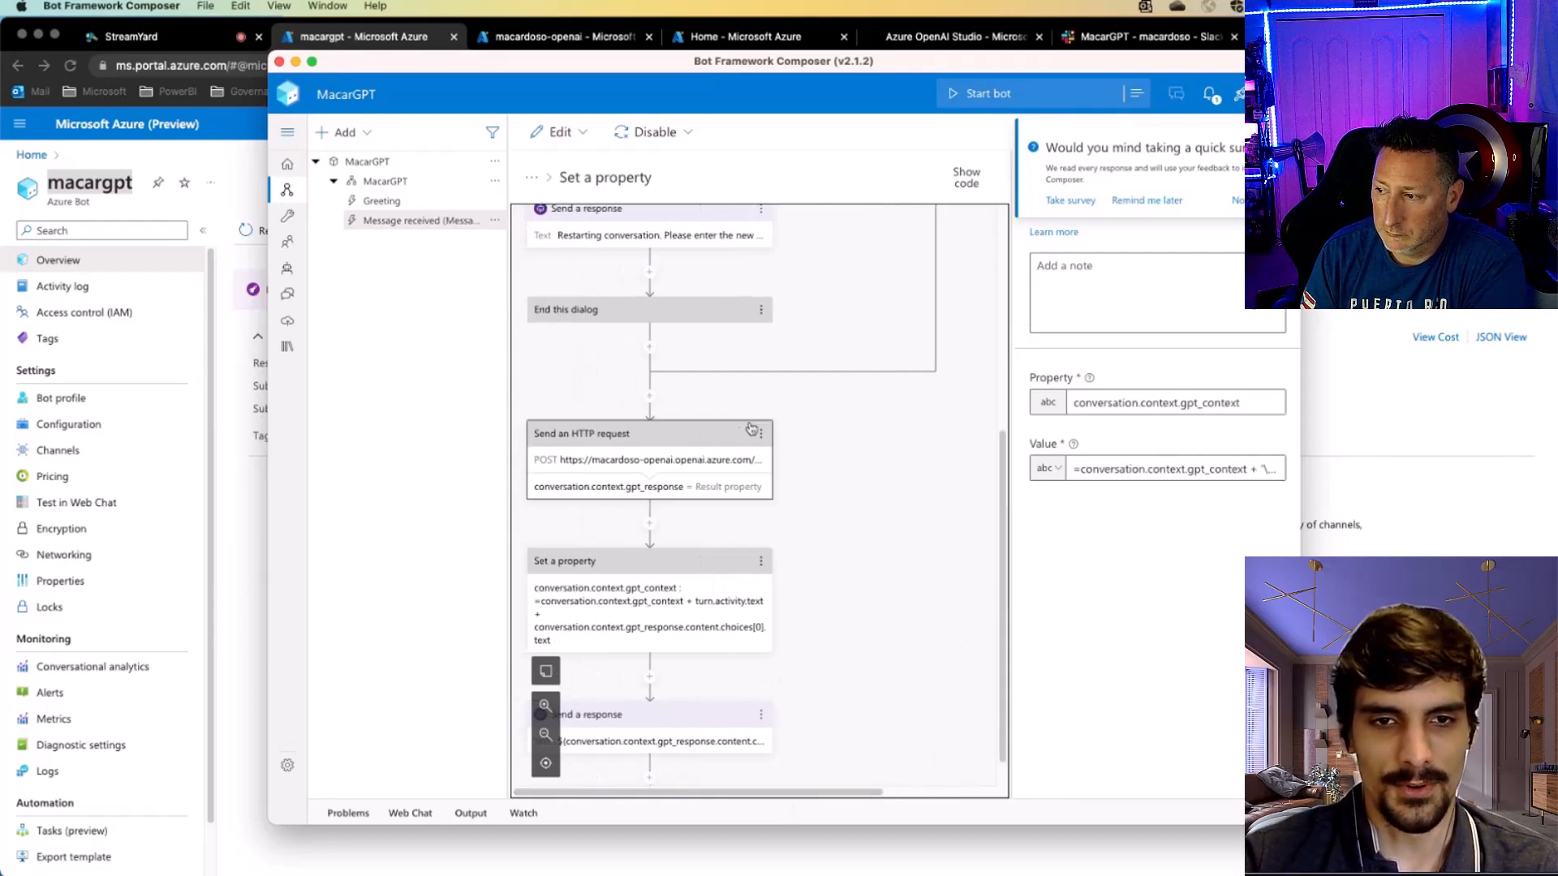
pyautogui.click(600, 441)
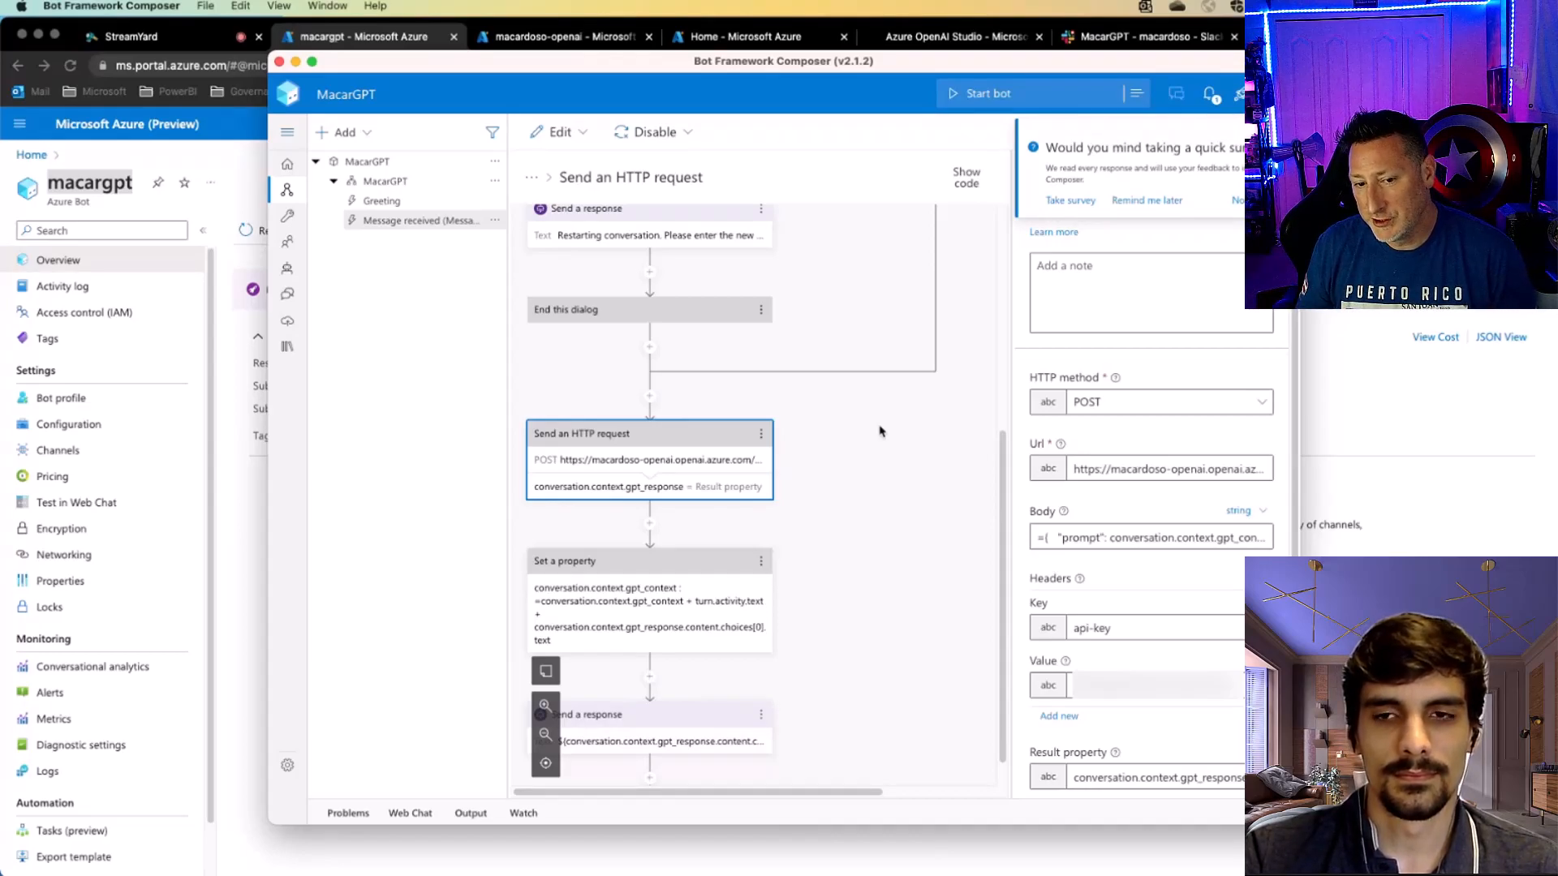
pyautogui.click(938, 37)
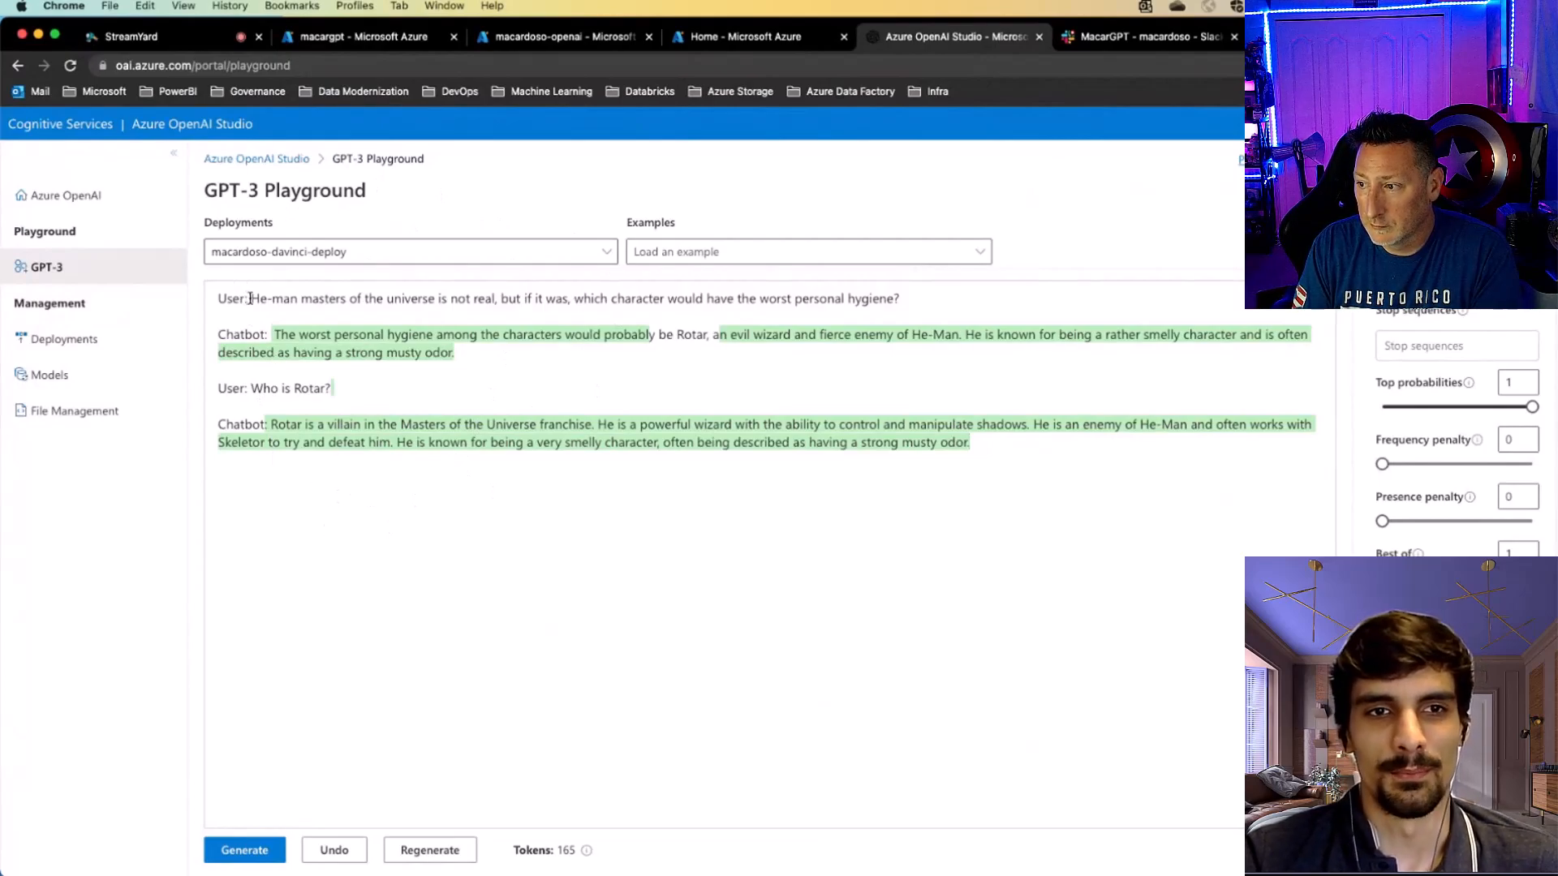
# - Review the first User question and Chatbot answer, then bring Composer's HTTP request settings back
pyautogui.moveTo(271, 334); pyautogui.dragTo(215, 336)
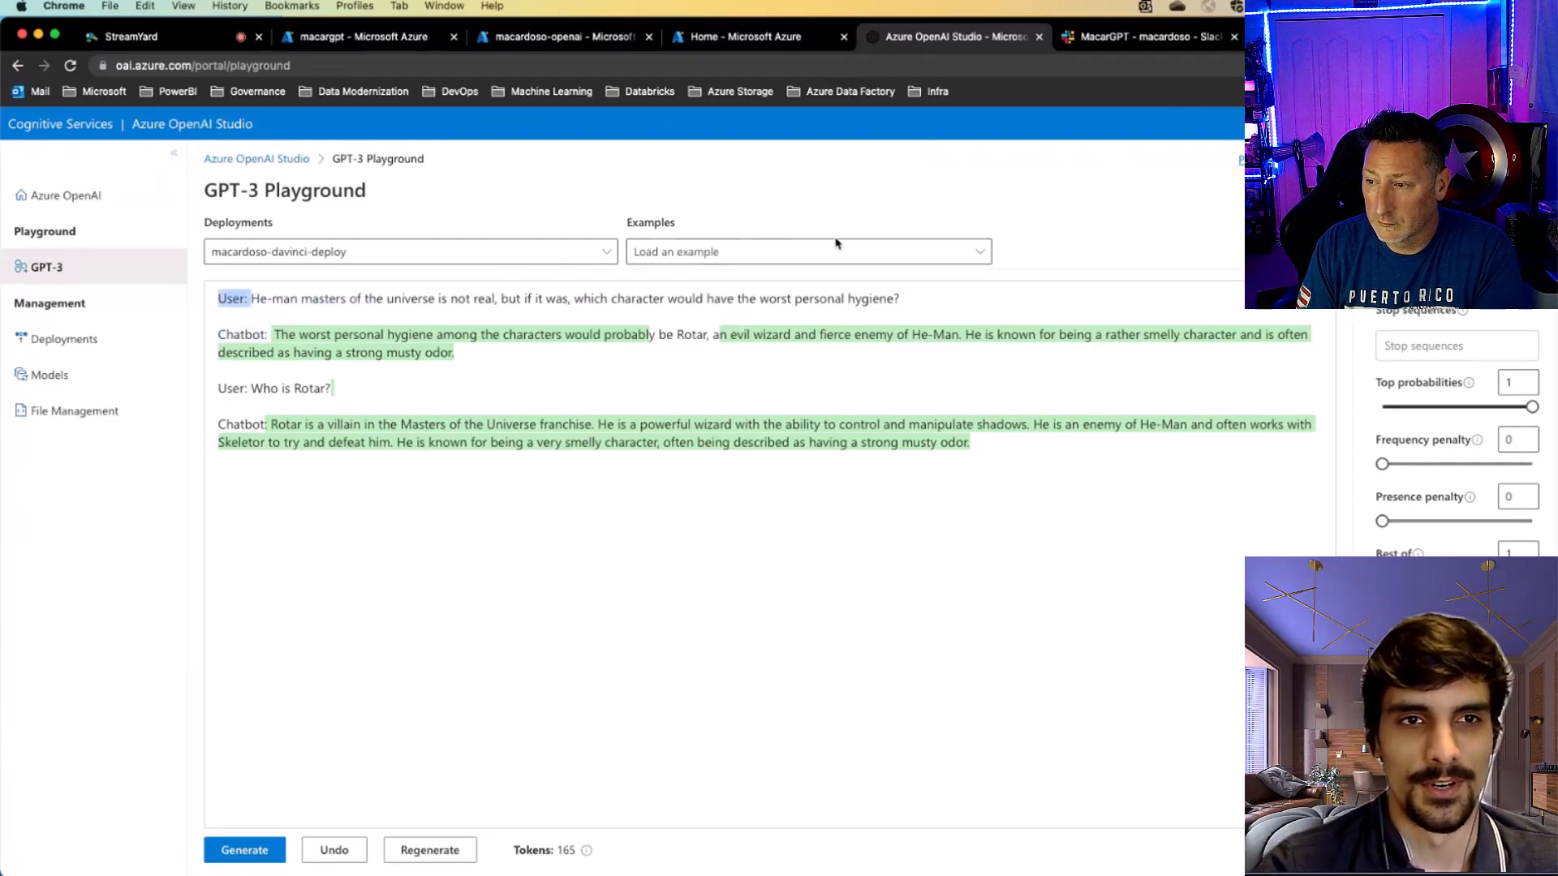
pyautogui.moveTo(251, 298); pyautogui.dragTo(926, 298)
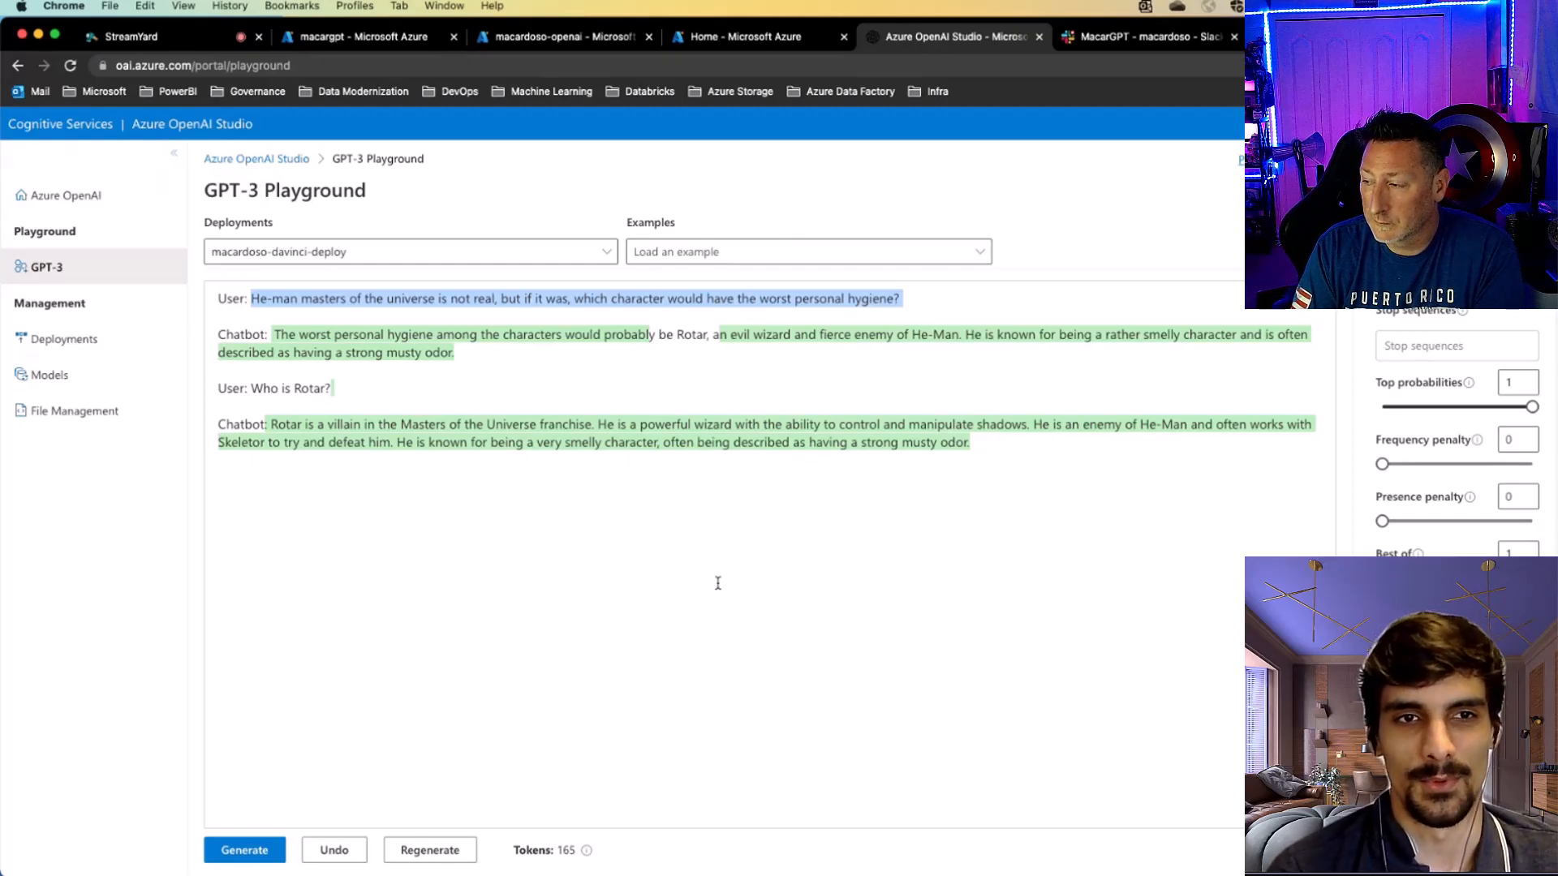
pyautogui.moveTo(457, 353); pyautogui.dragTo(199, 341)
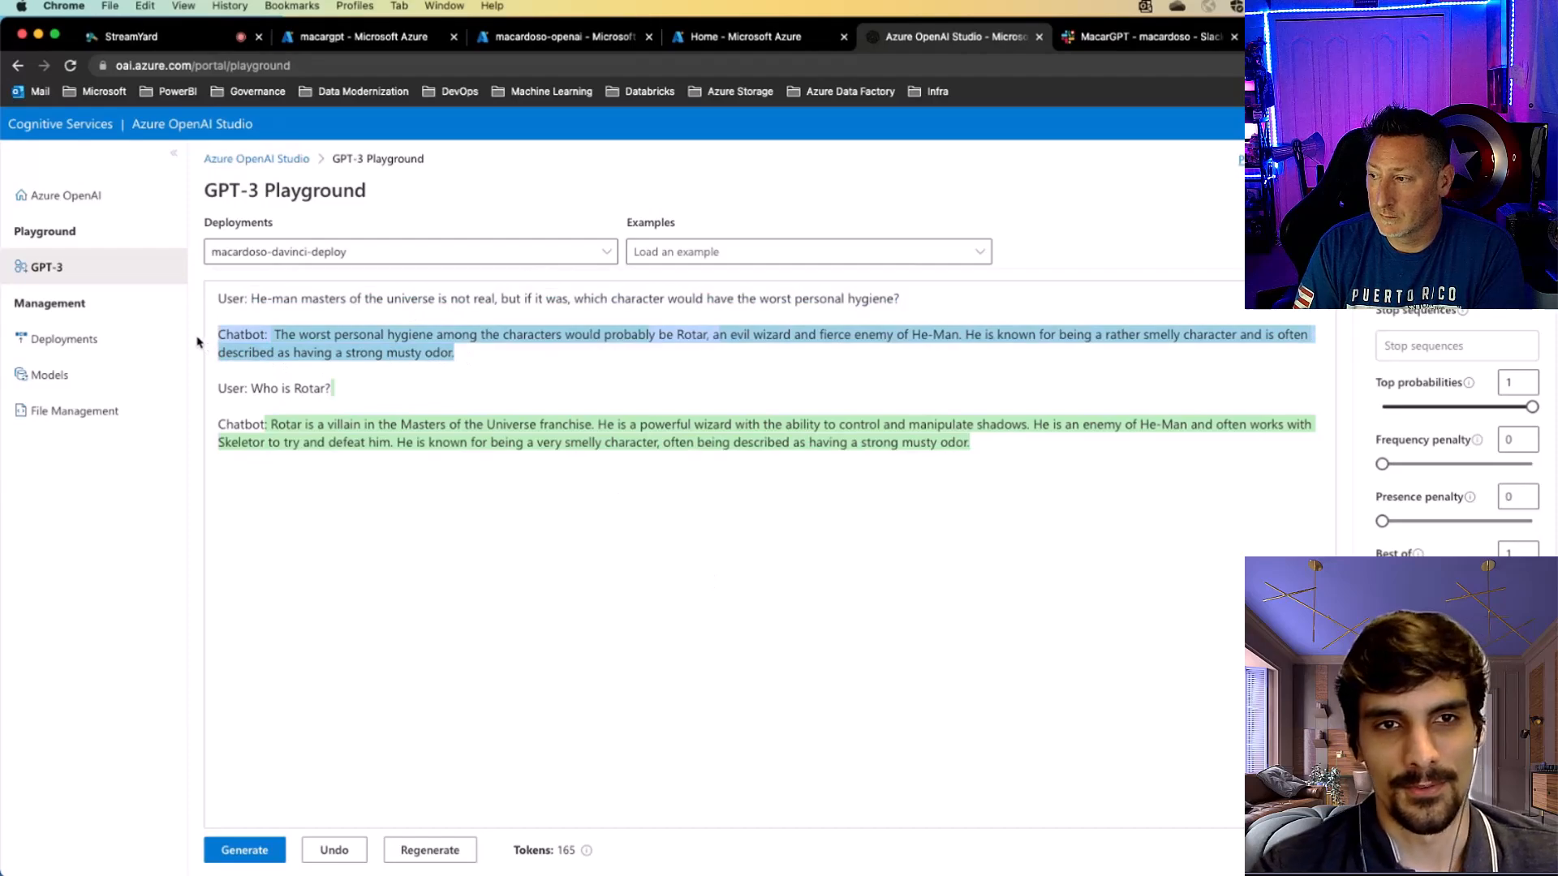
pyautogui.click(276, 333)
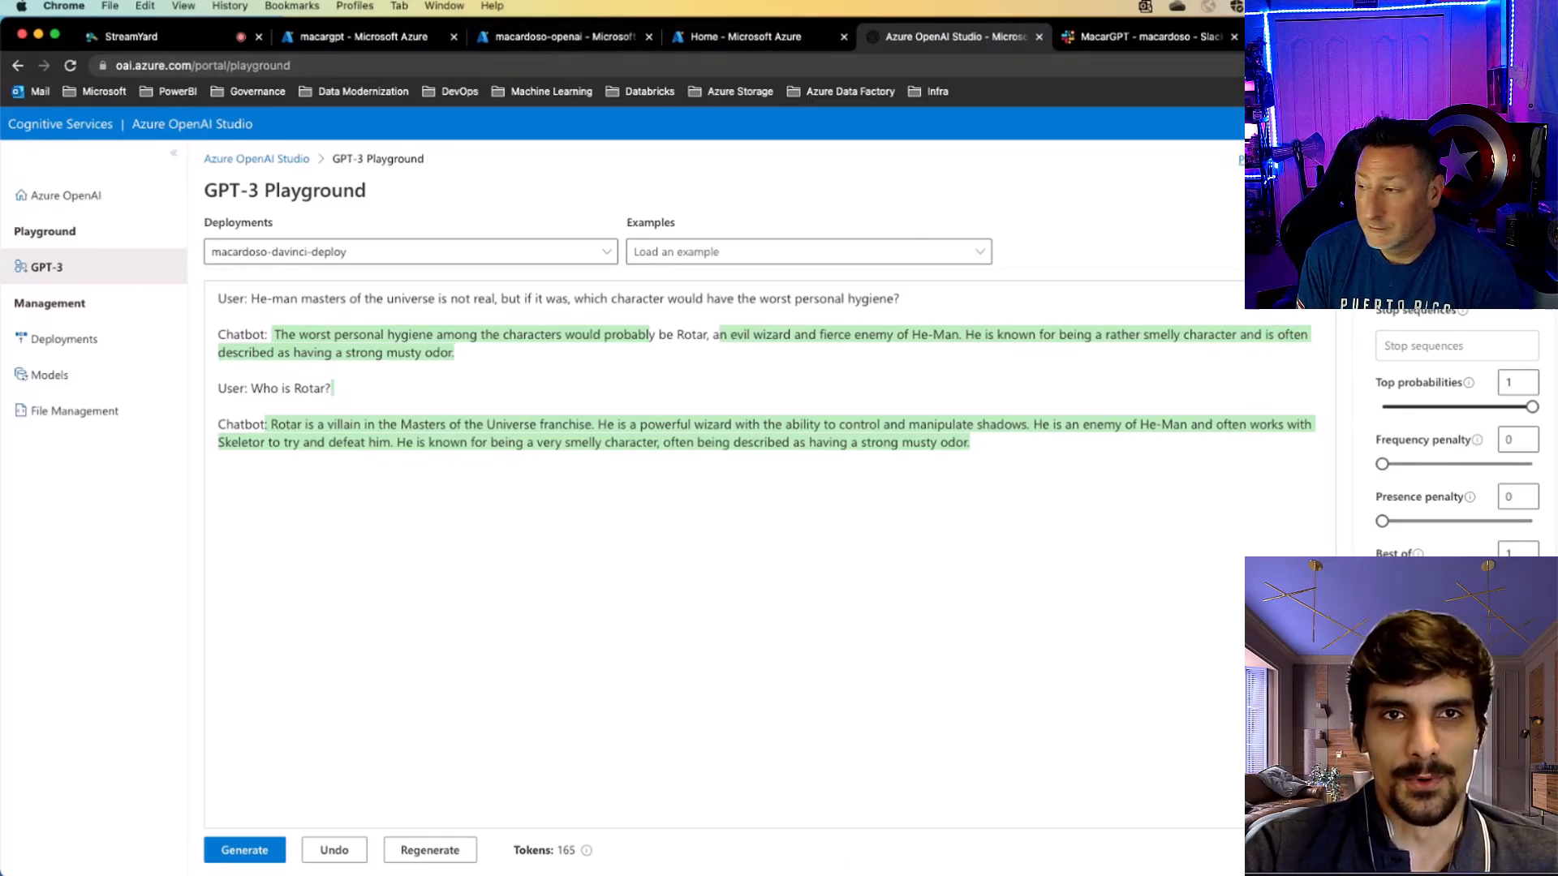
pyautogui.press('super+Tab')
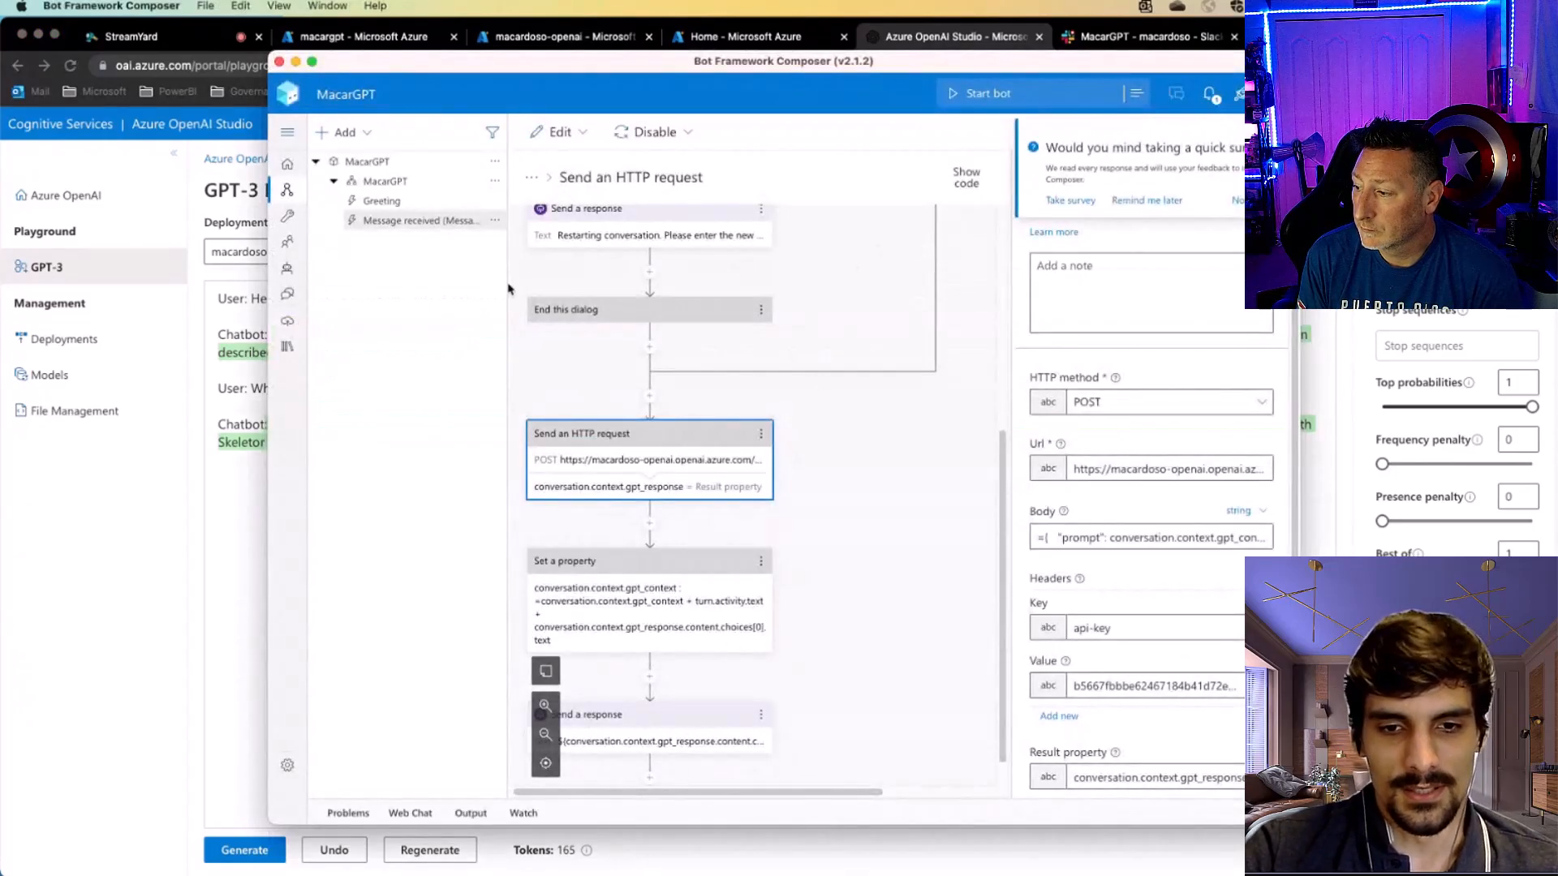
# - Show the macargpt bot's Channels page with Slack connected, then switch to the MacarGPT Slack chat
pyautogui.click(372, 35)
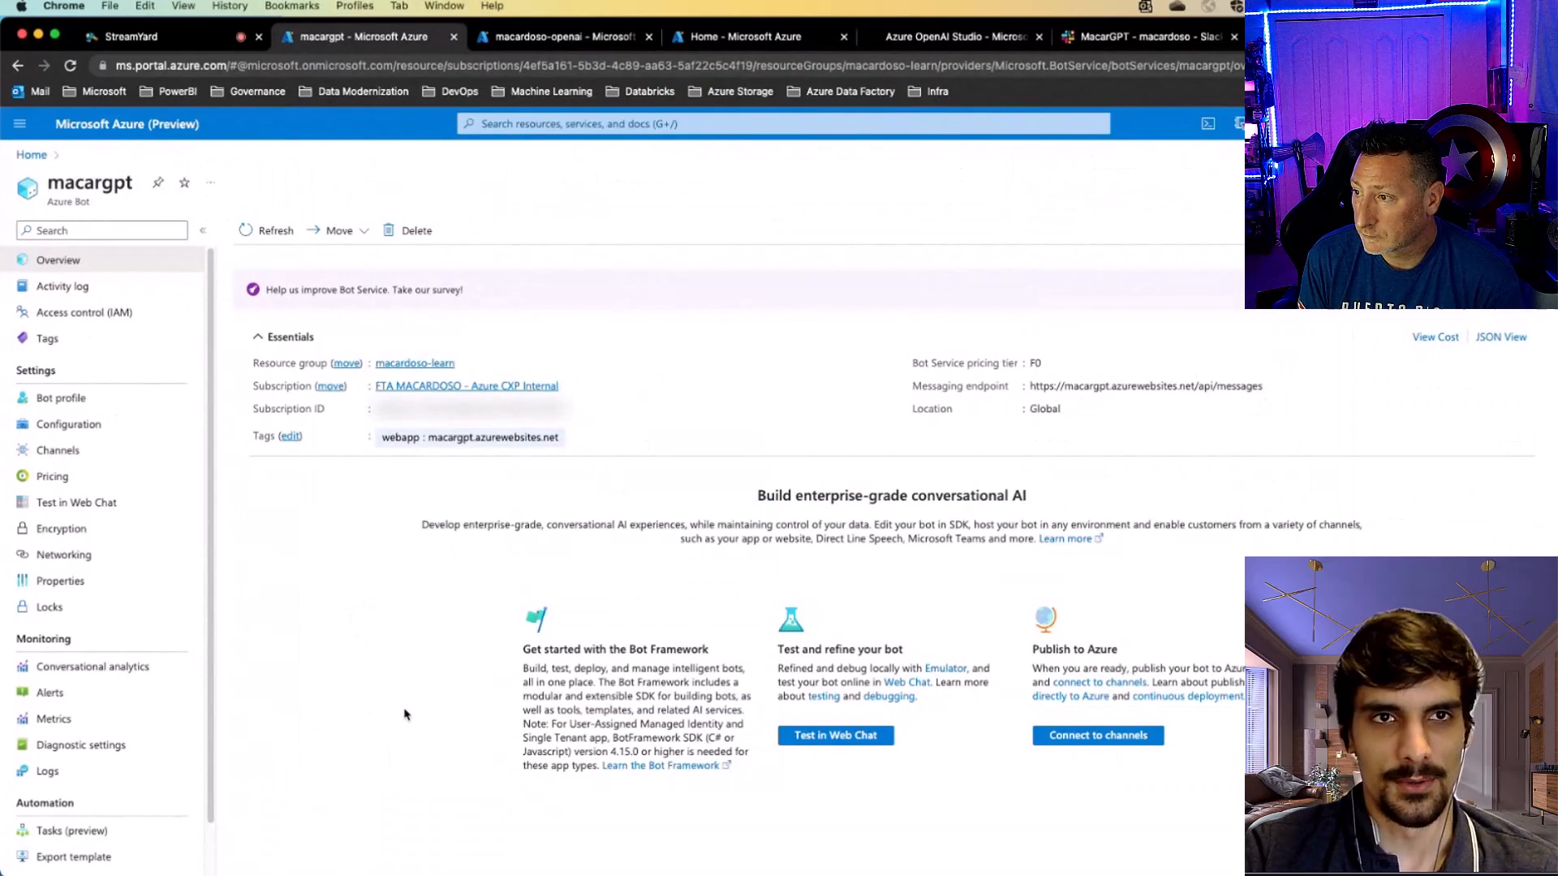
pyautogui.click(57, 450)
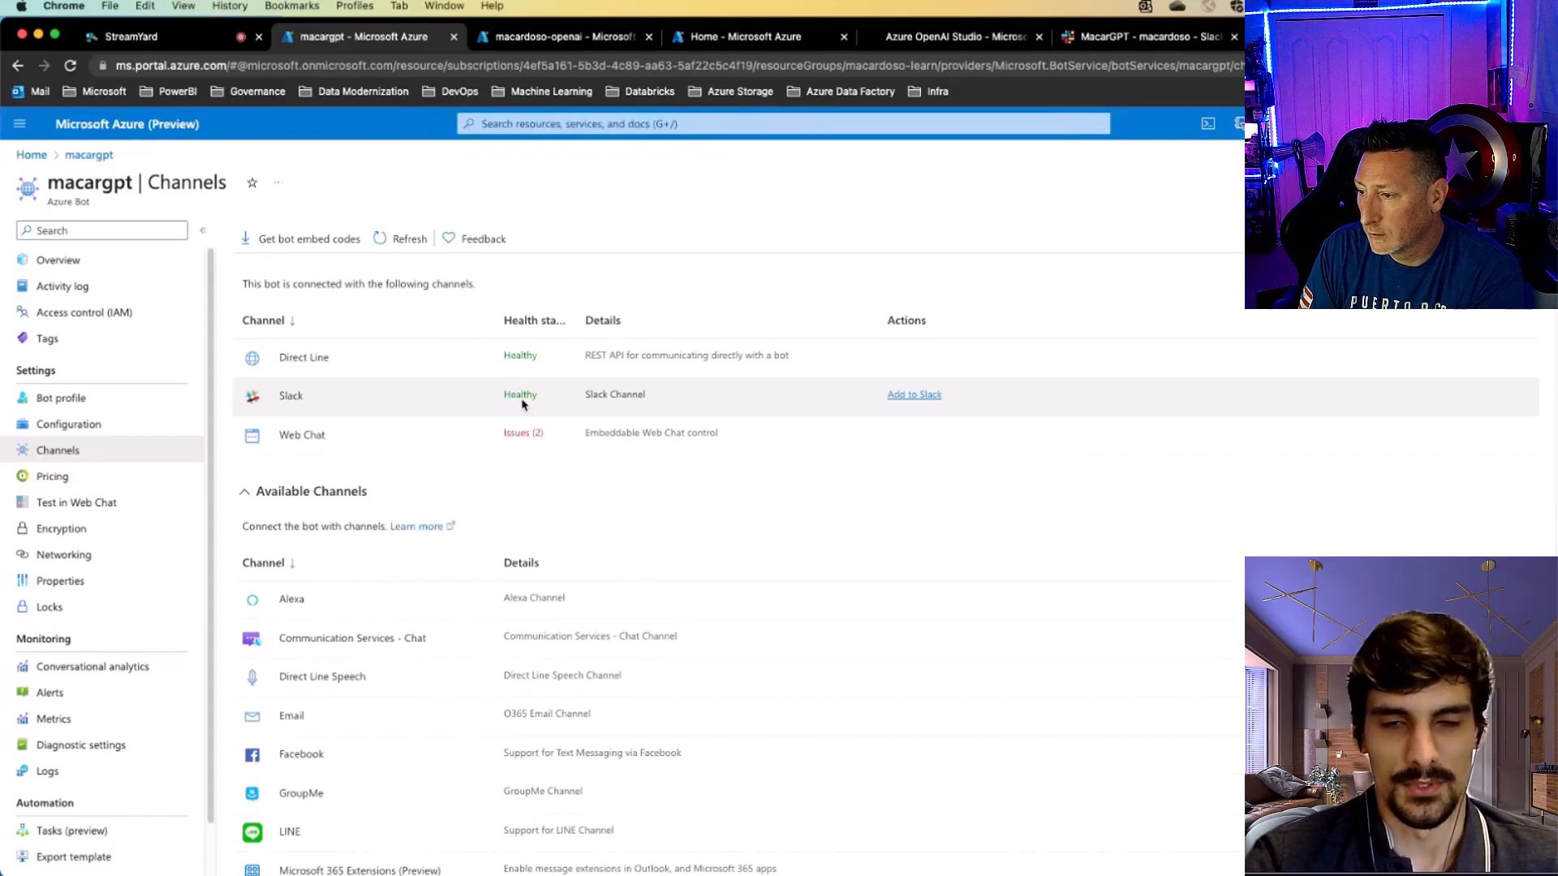
pyautogui.click(1114, 36)
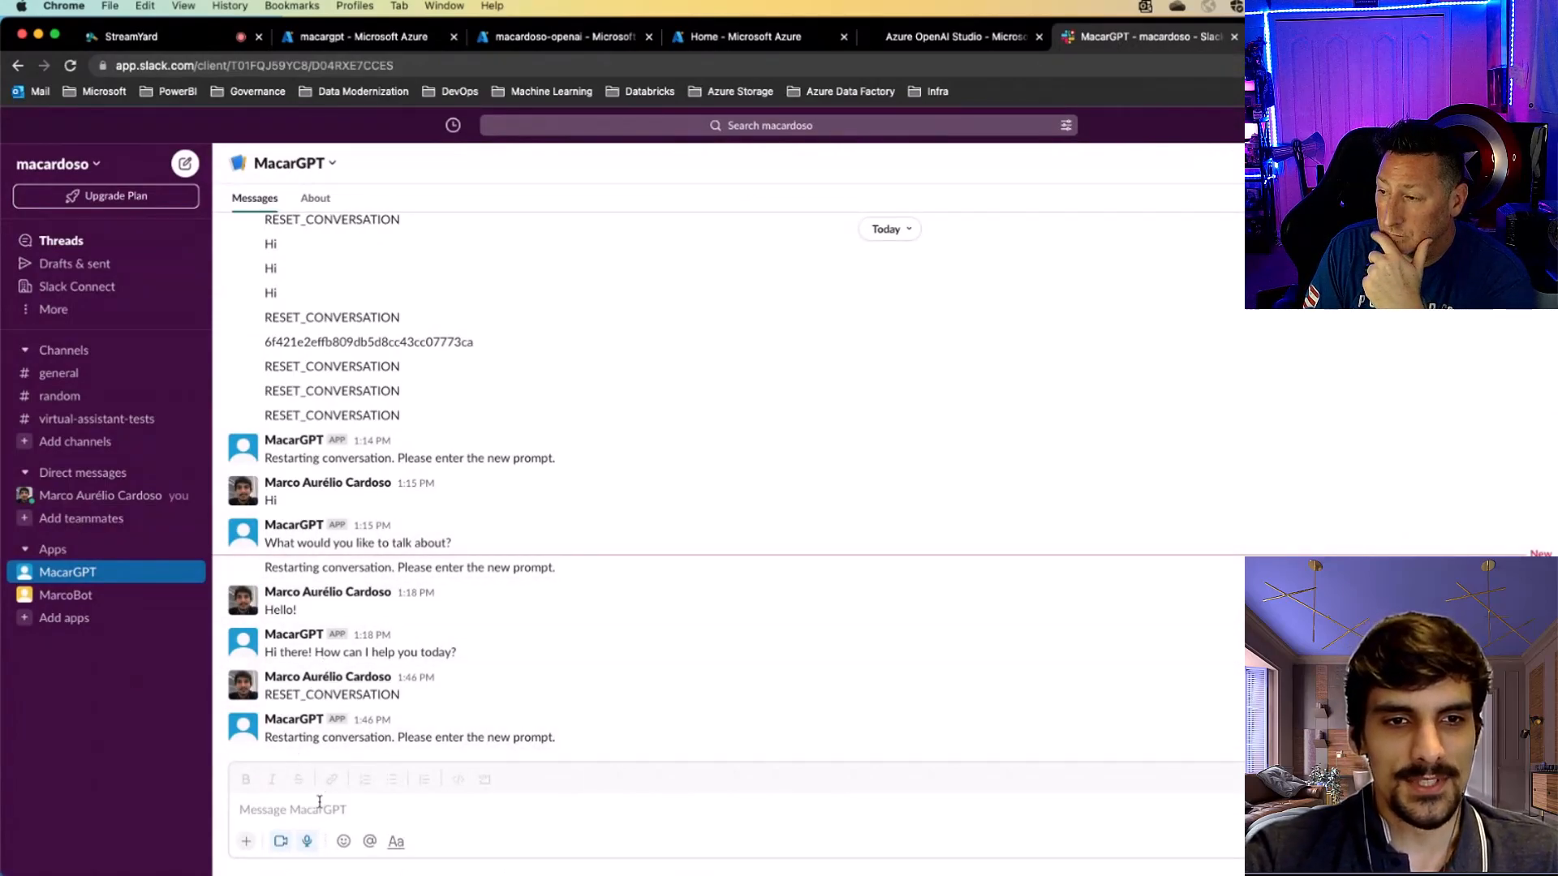
# - Copy the He-Man hygiene question from the playground's User line
pyautogui.click(315, 808)
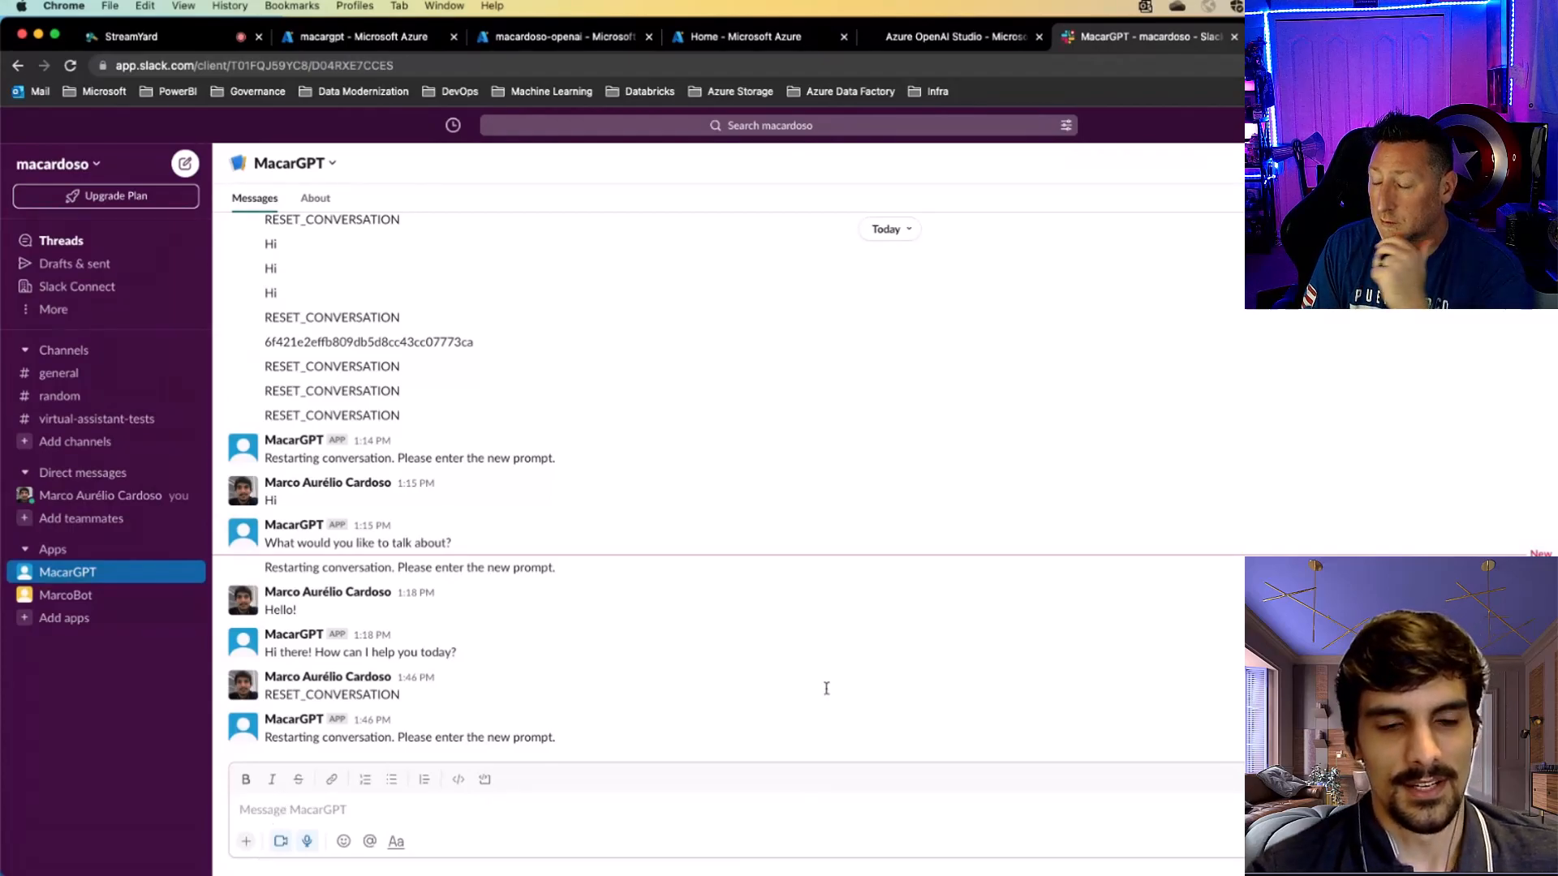
pyautogui.click(950, 35)
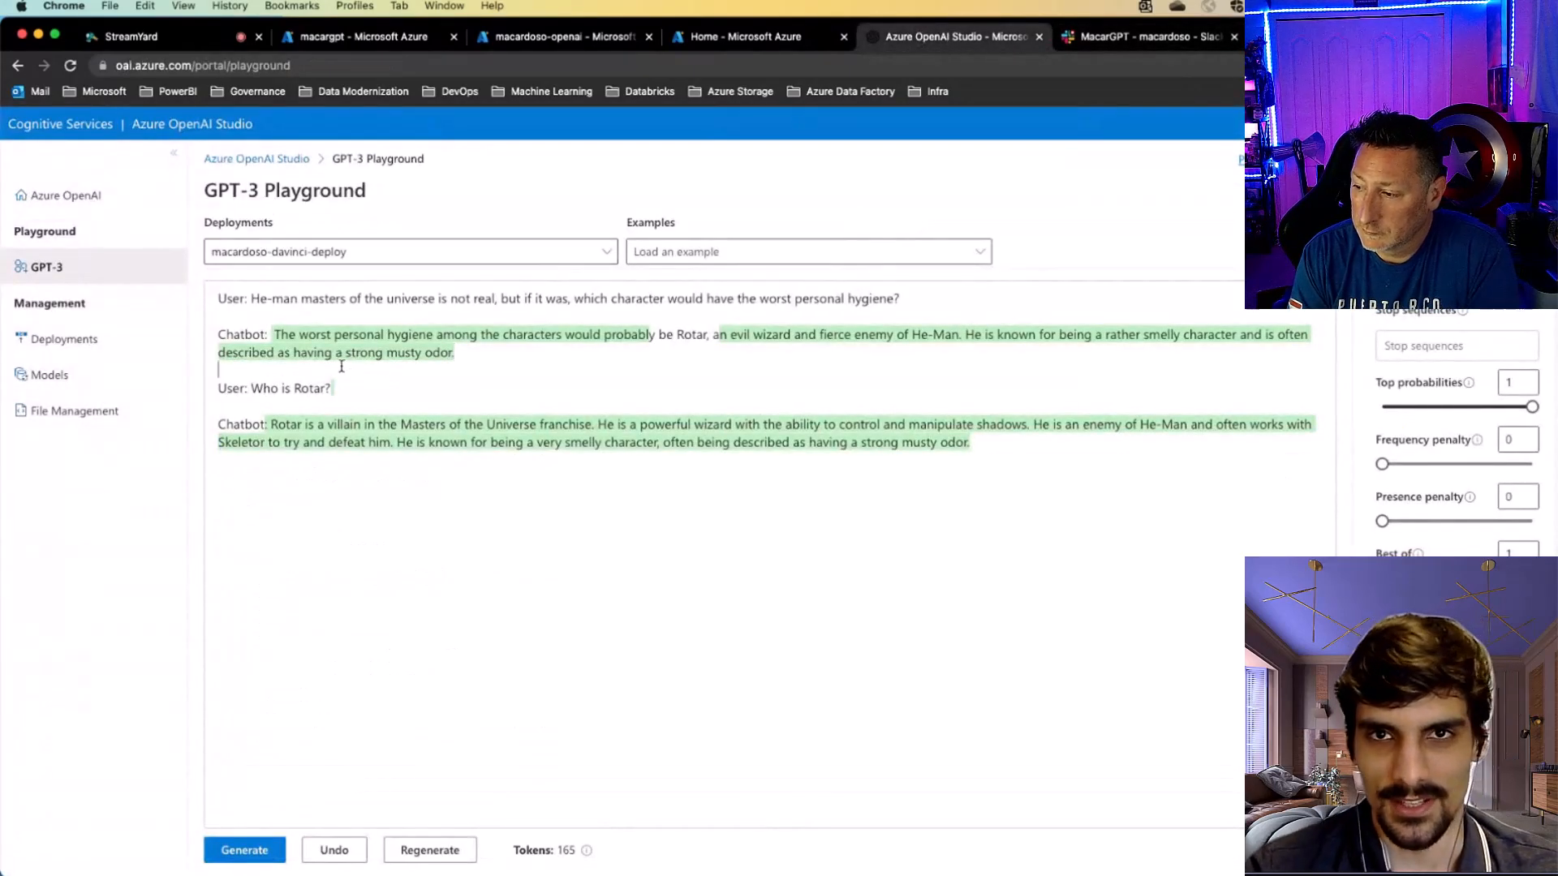
pyautogui.doubleClick(240, 335)
pyautogui.tripleClick(252, 300)
pyautogui.press('super+c')
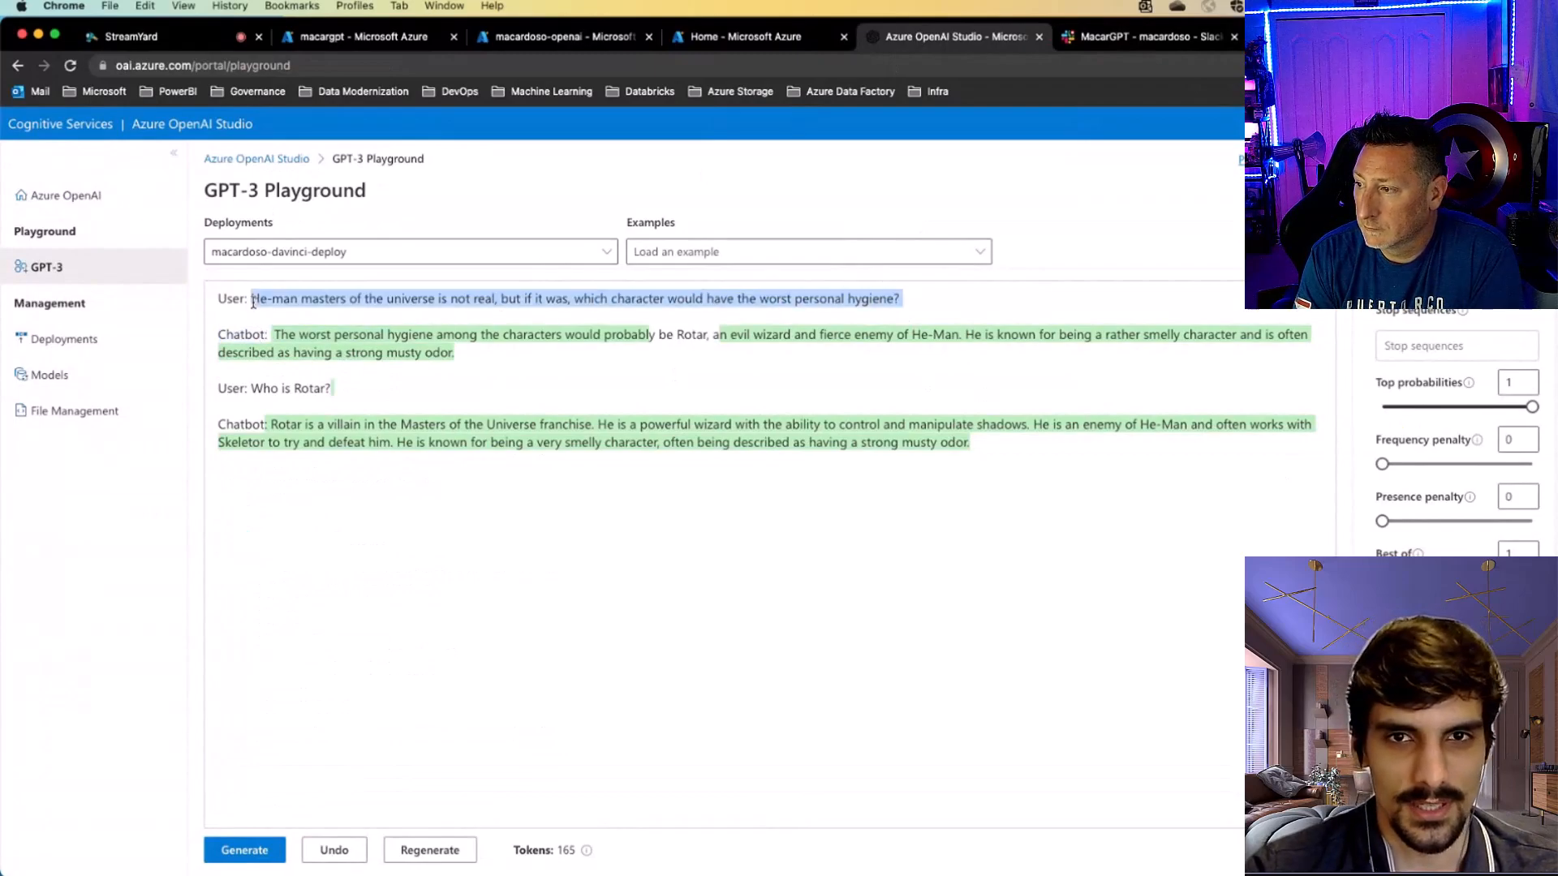
# - Paste the question into the MacarGPT Slack message box and send it
pyautogui.click(1144, 35)
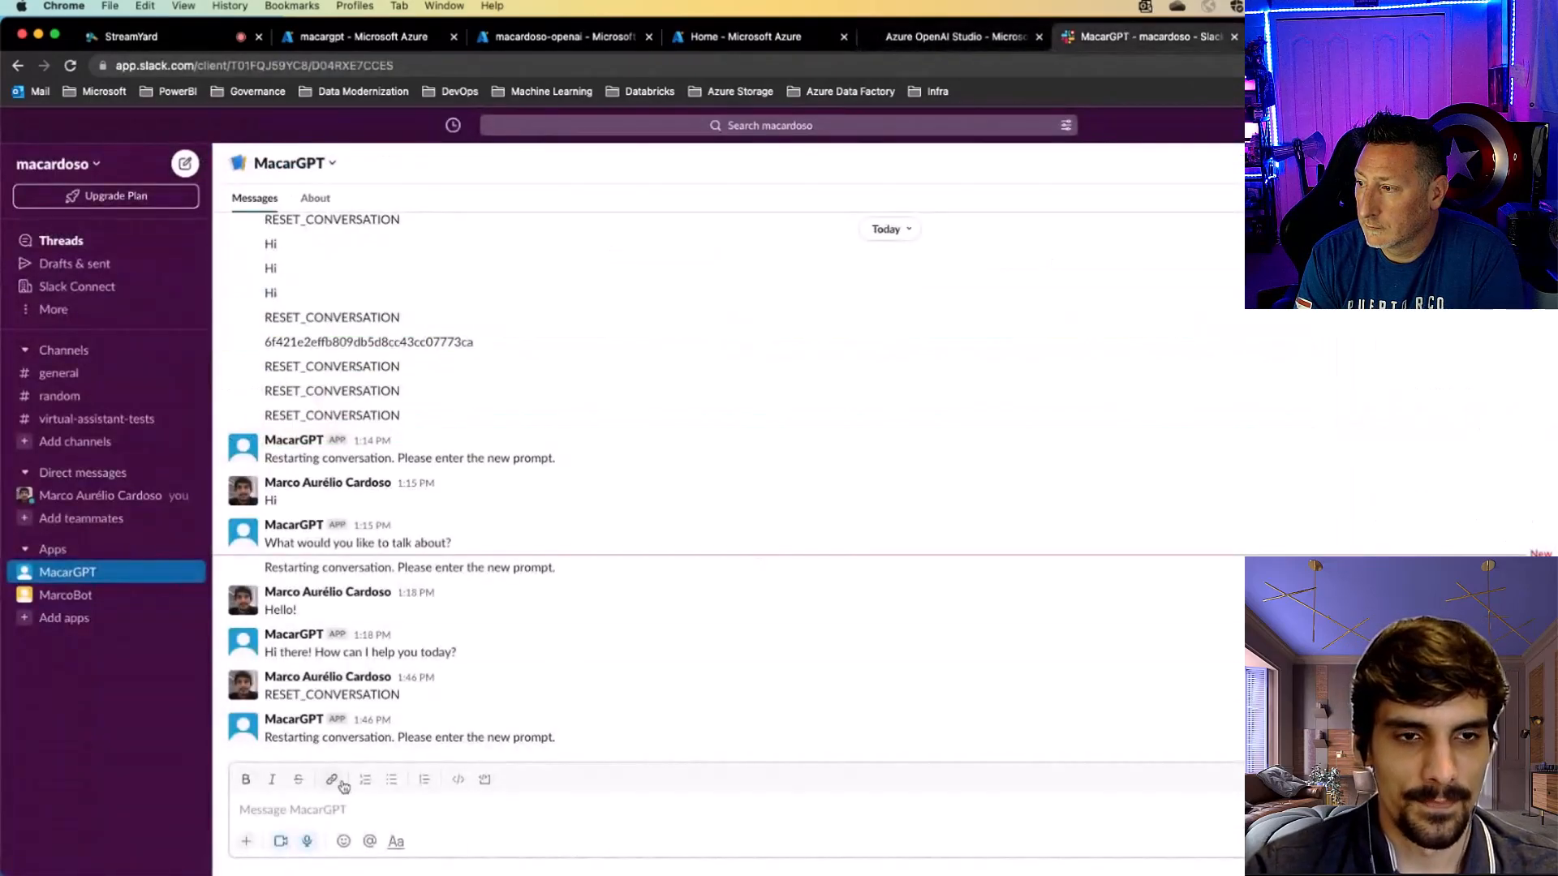
pyautogui.press('super+v')
pyautogui.press('Return')
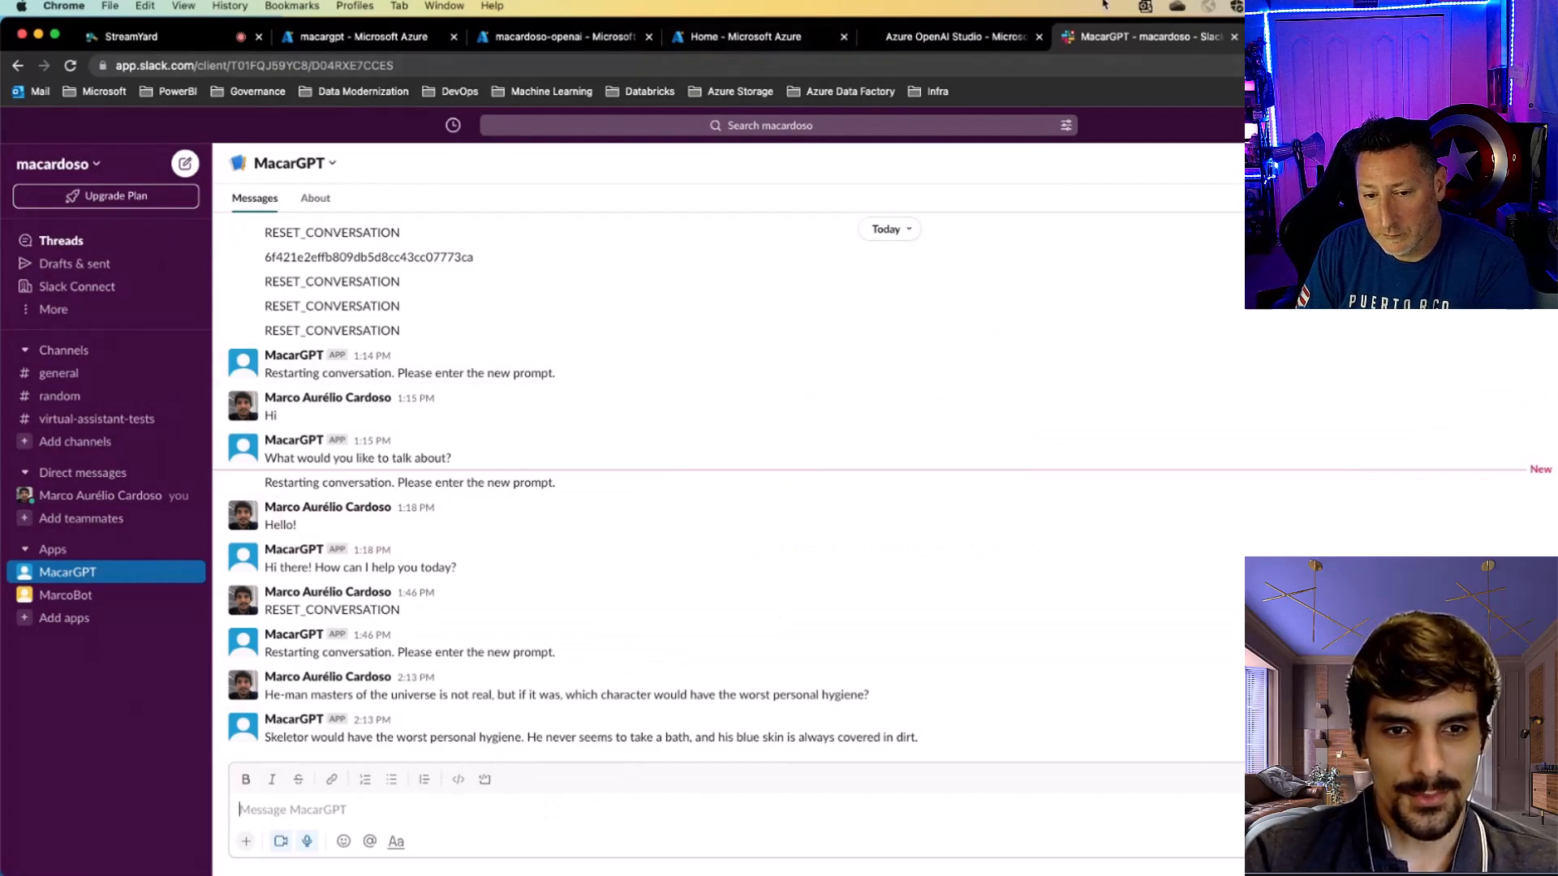
# - Review the playground's User and Chatbot lines with the Rotar answer
pyautogui.click(937, 38)
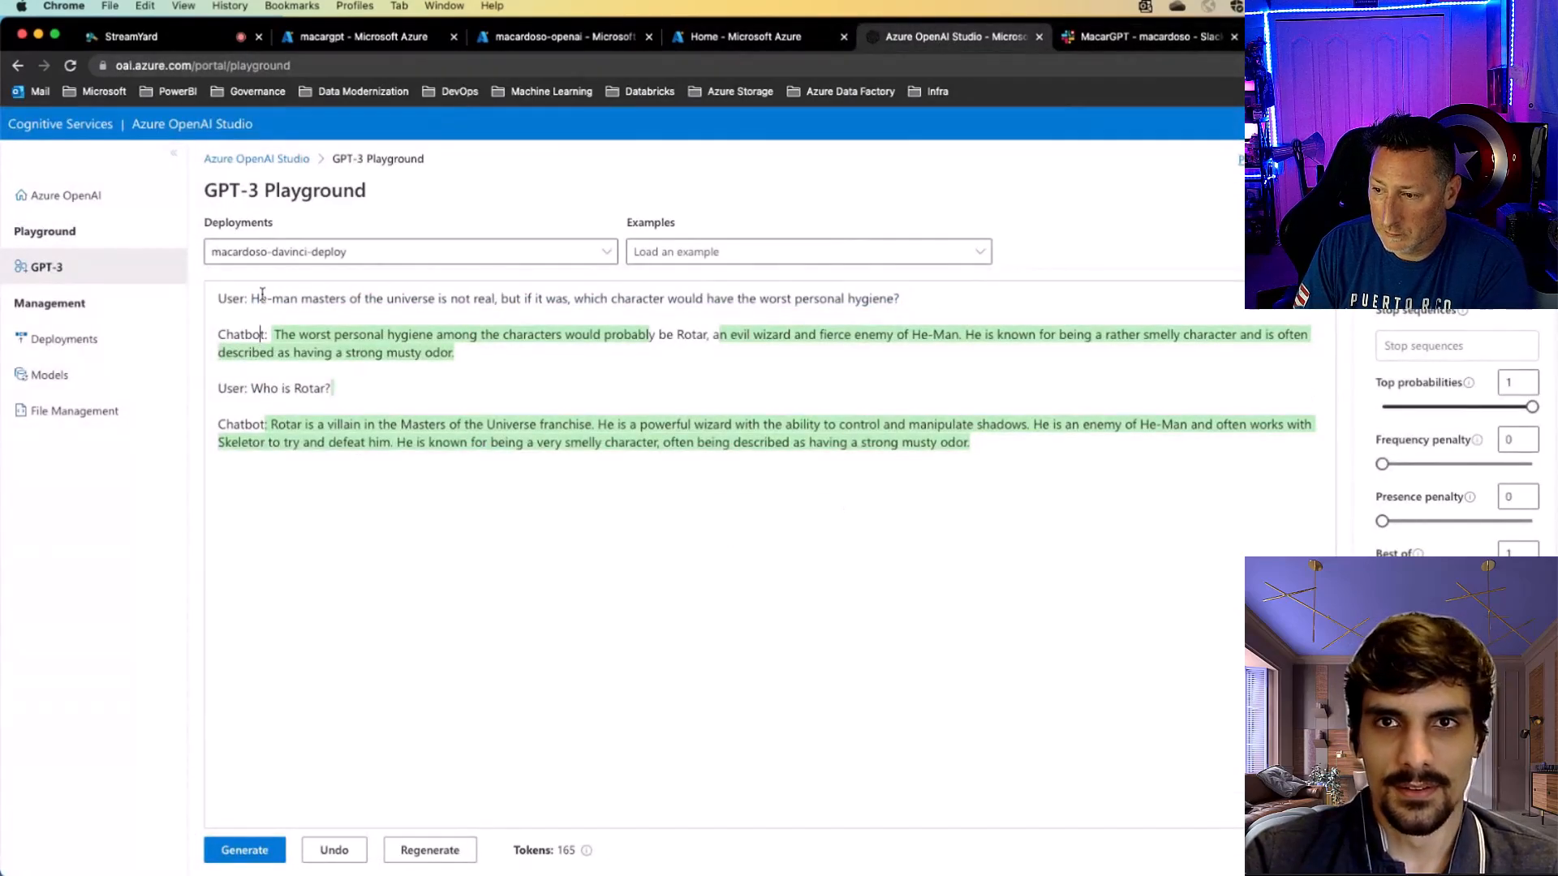
pyautogui.click(352, 292)
pyautogui.moveTo(250, 298); pyautogui.dragTo(218, 299)
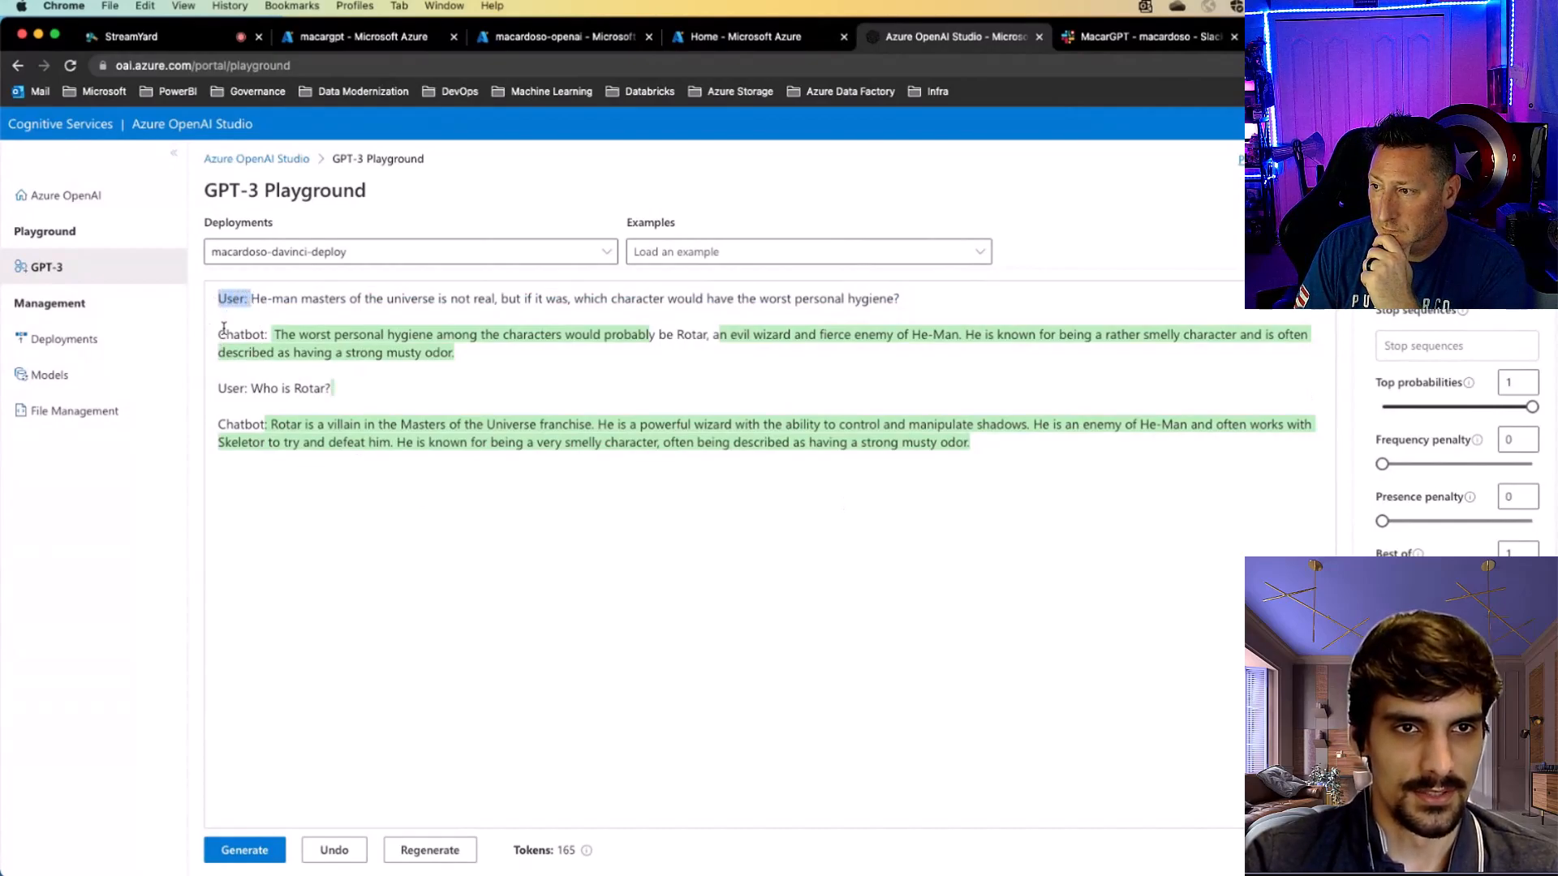
pyautogui.moveTo(218, 334); pyautogui.dragTo(267, 335)
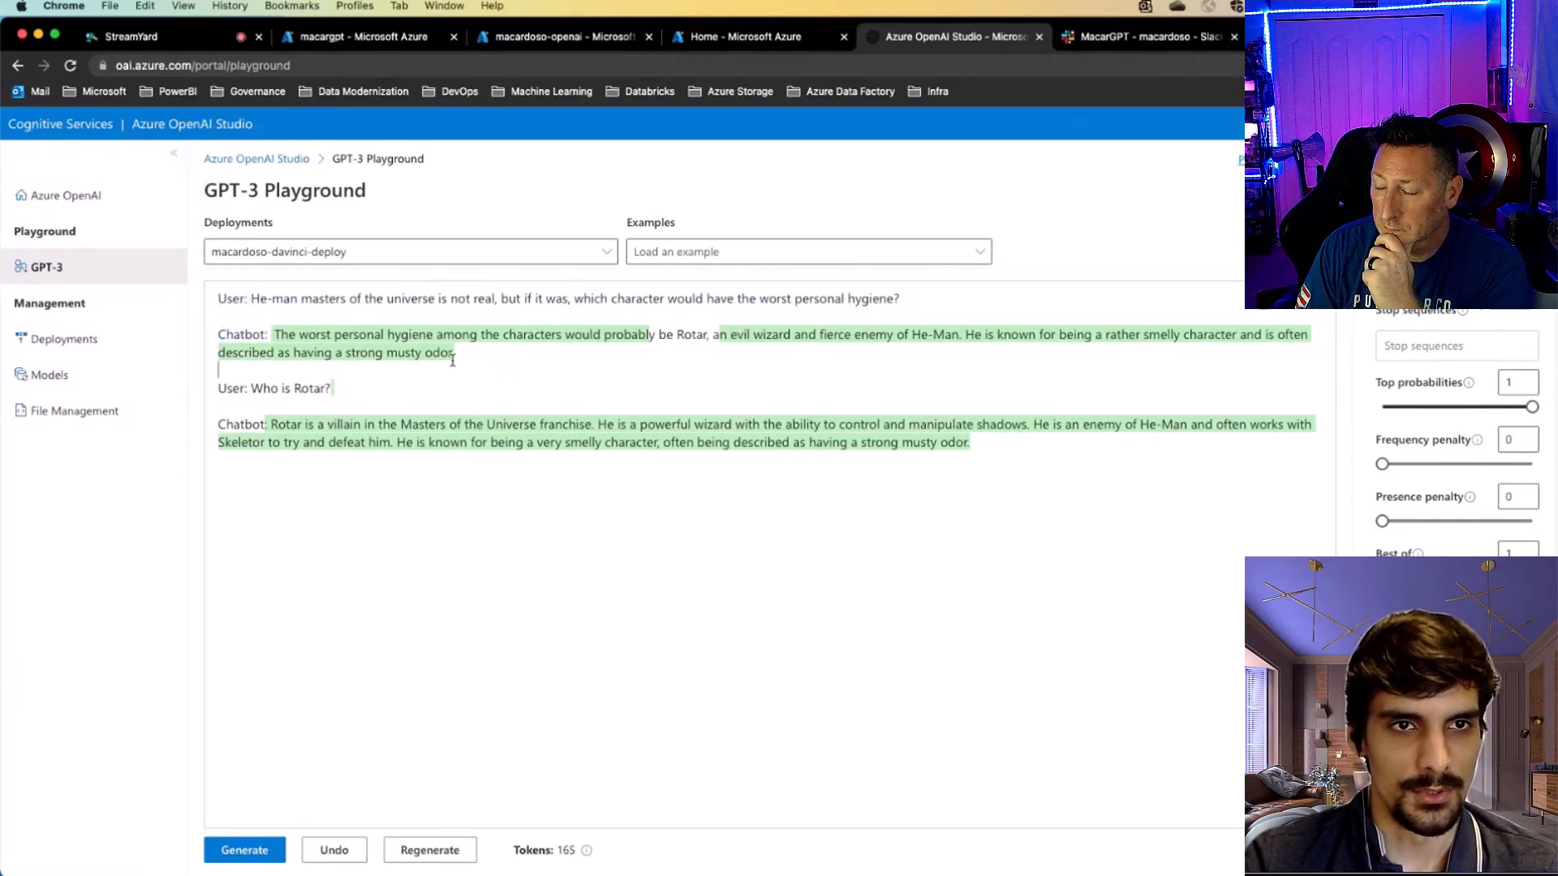
pyautogui.moveTo(454, 353); pyautogui.dragTo(274, 333)
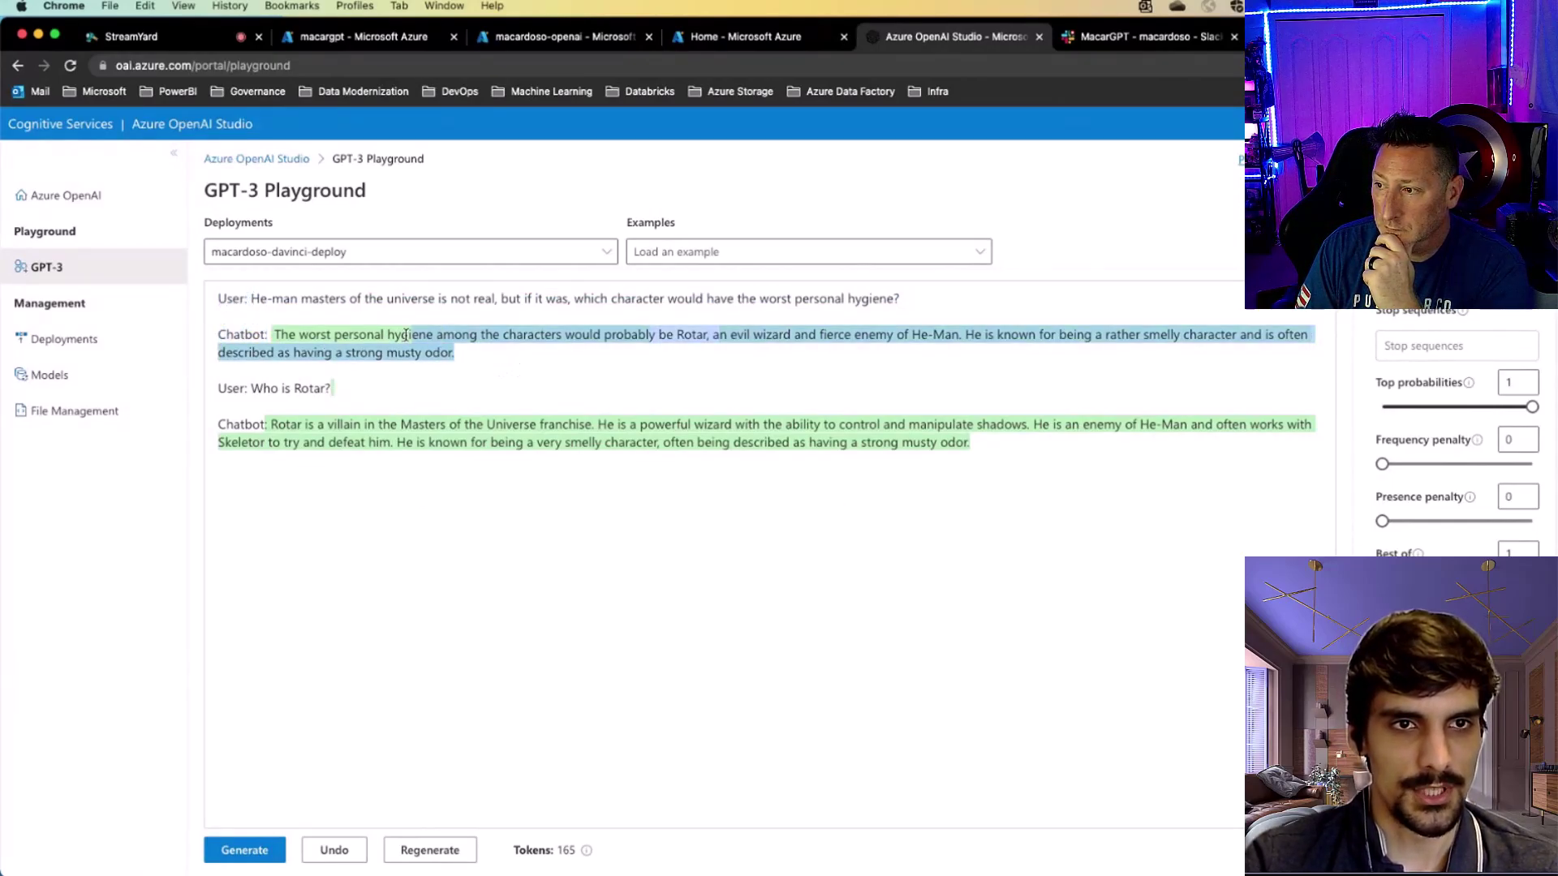
# - Copy MacarGPT's full Skeletor reply from the Slack conversation
pyautogui.click(1151, 36)
pyautogui.moveTo(920, 736); pyautogui.dragTo(263, 737)
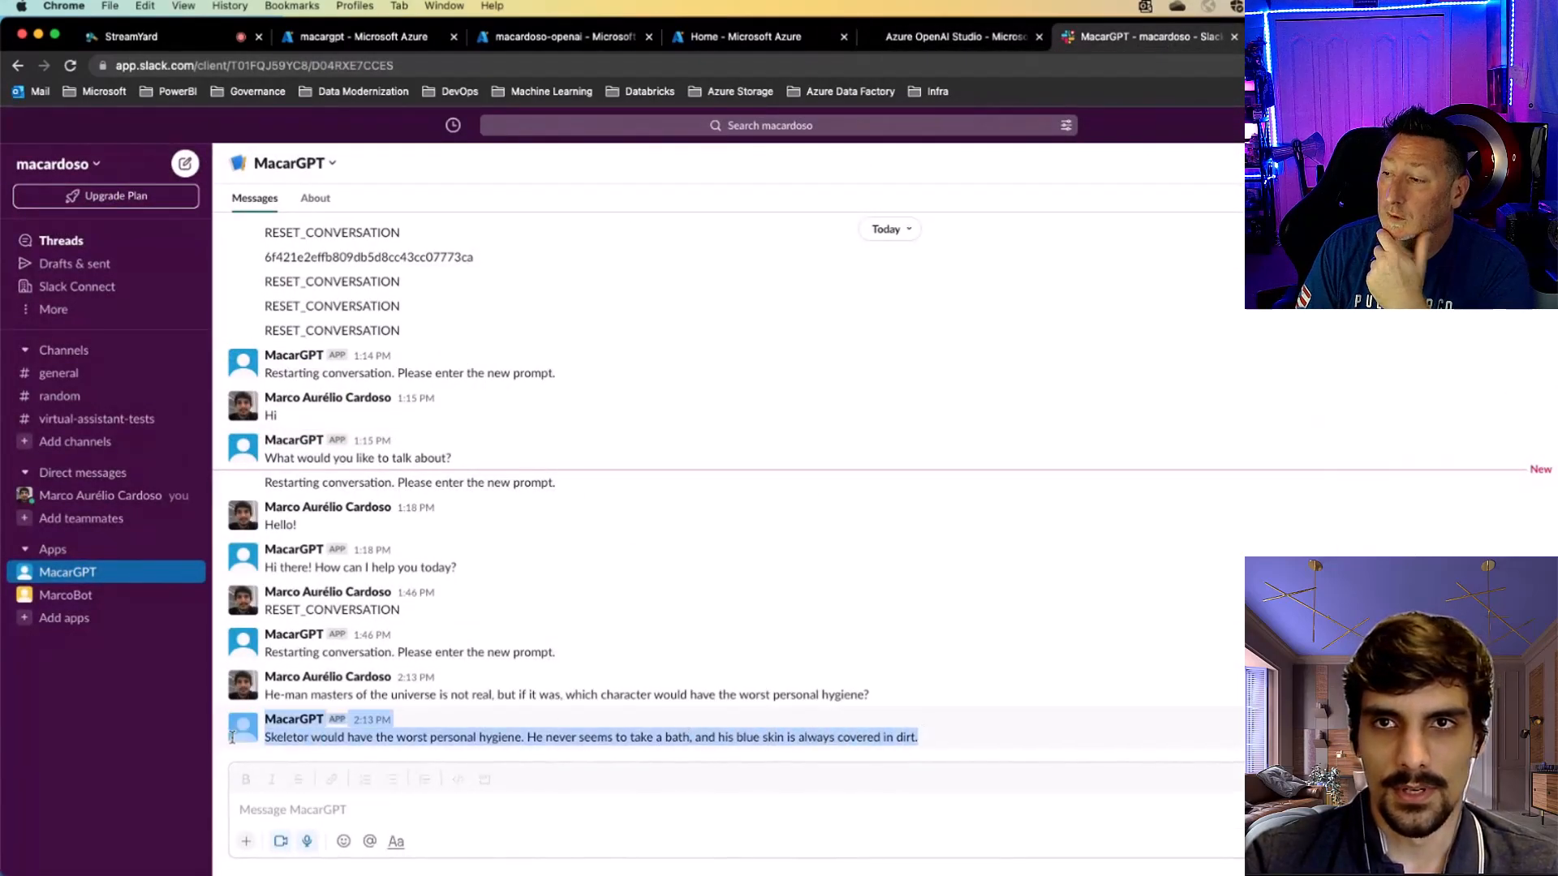
pyautogui.press('super+c')
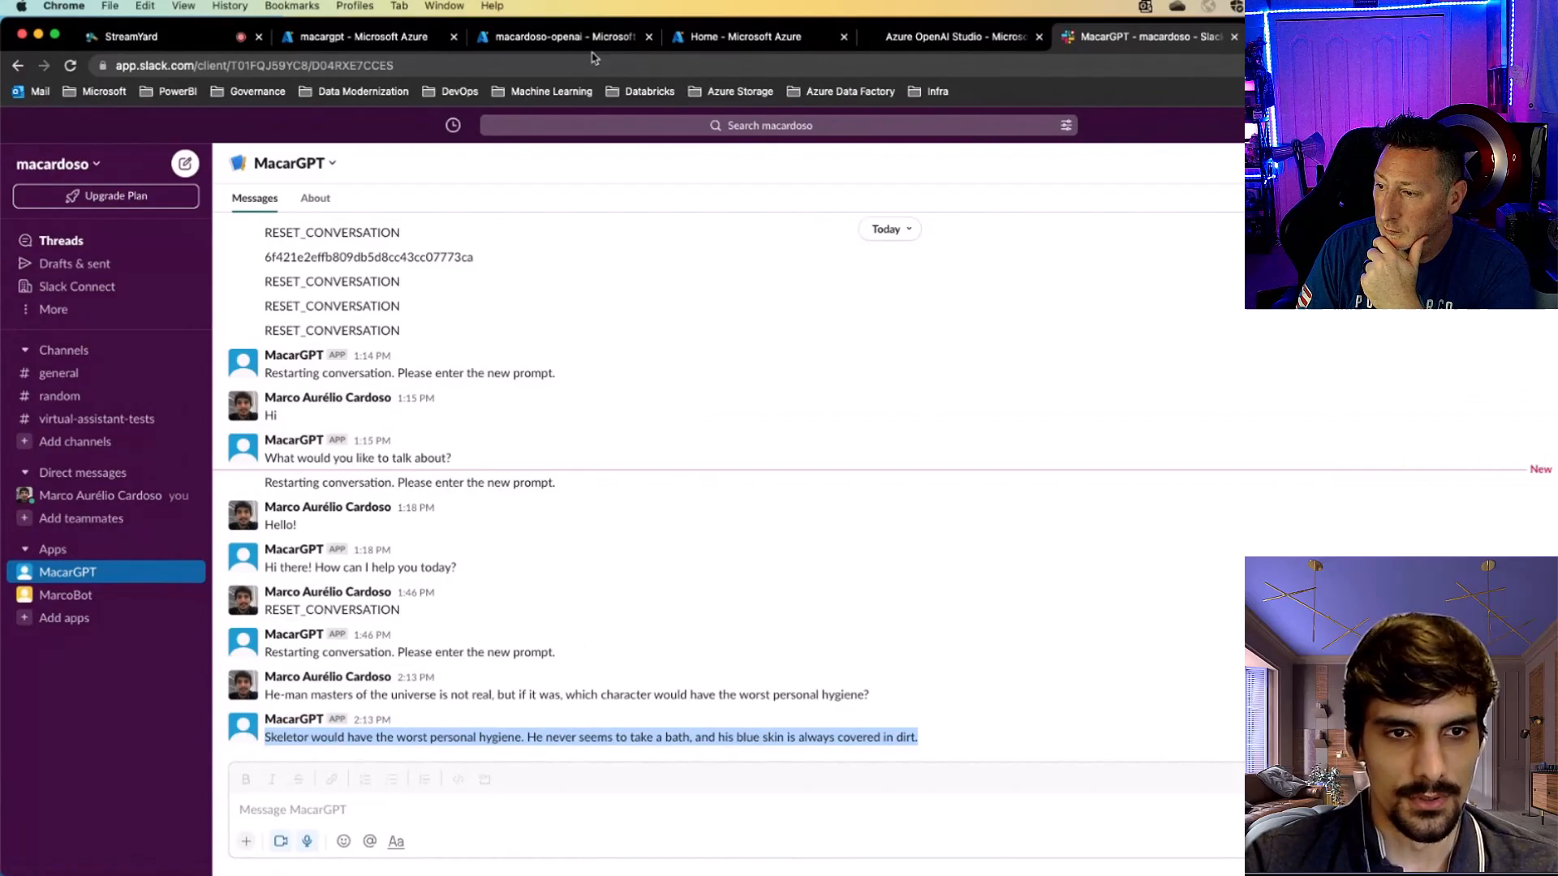
# - Replace the playground's answers with Slack's Skeletor reply as the Chatbot line, then return to Slack
pyautogui.click(956, 36)
pyautogui.moveTo(970, 442); pyautogui.dragTo(273, 333)
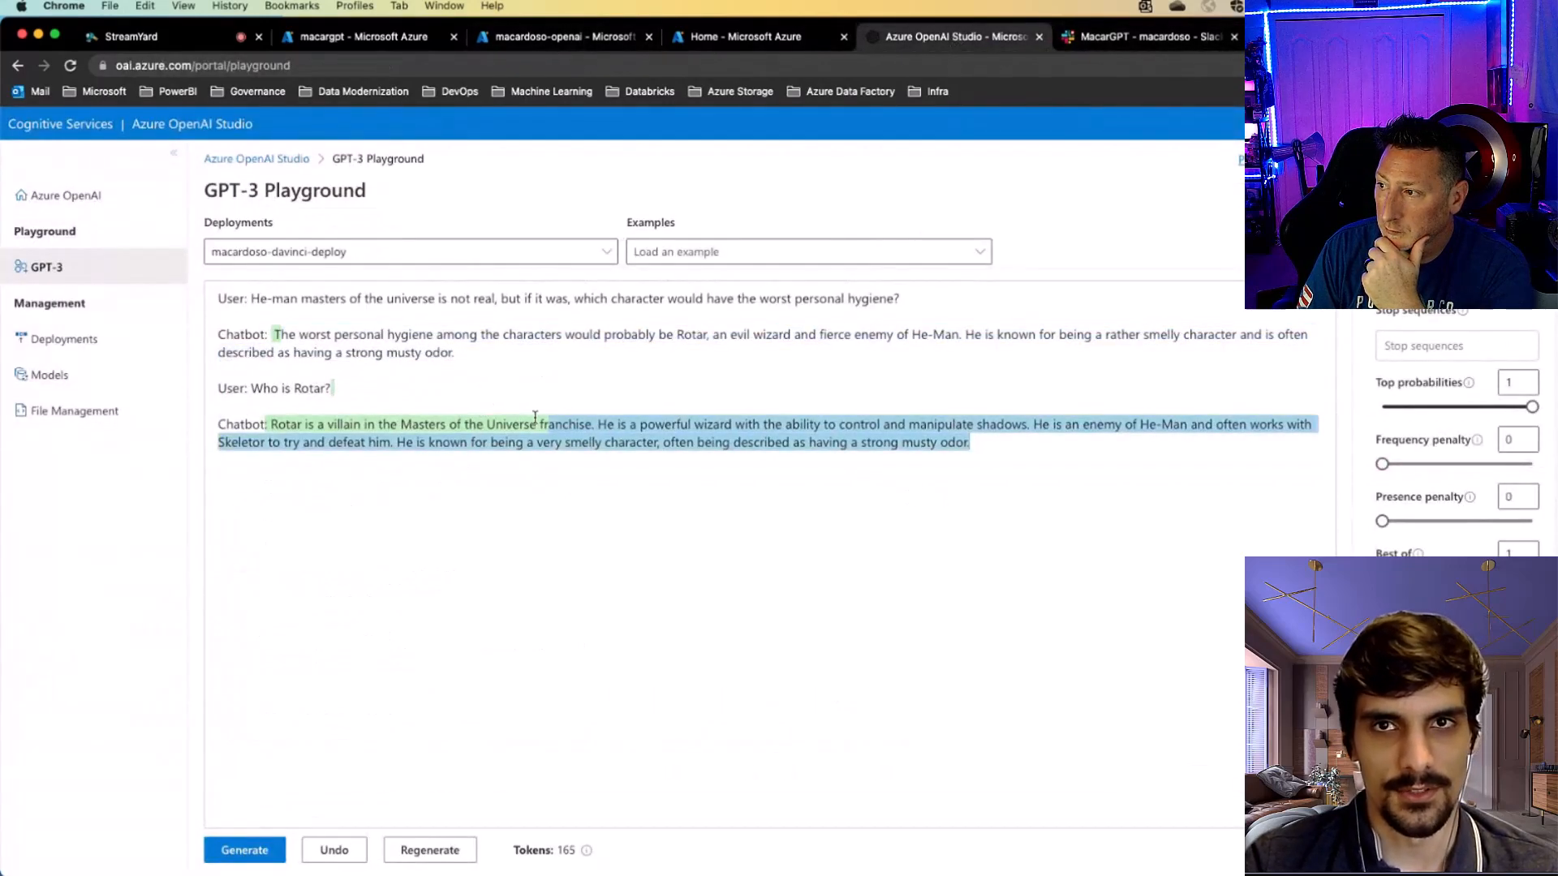
pyautogui.press('super+v')
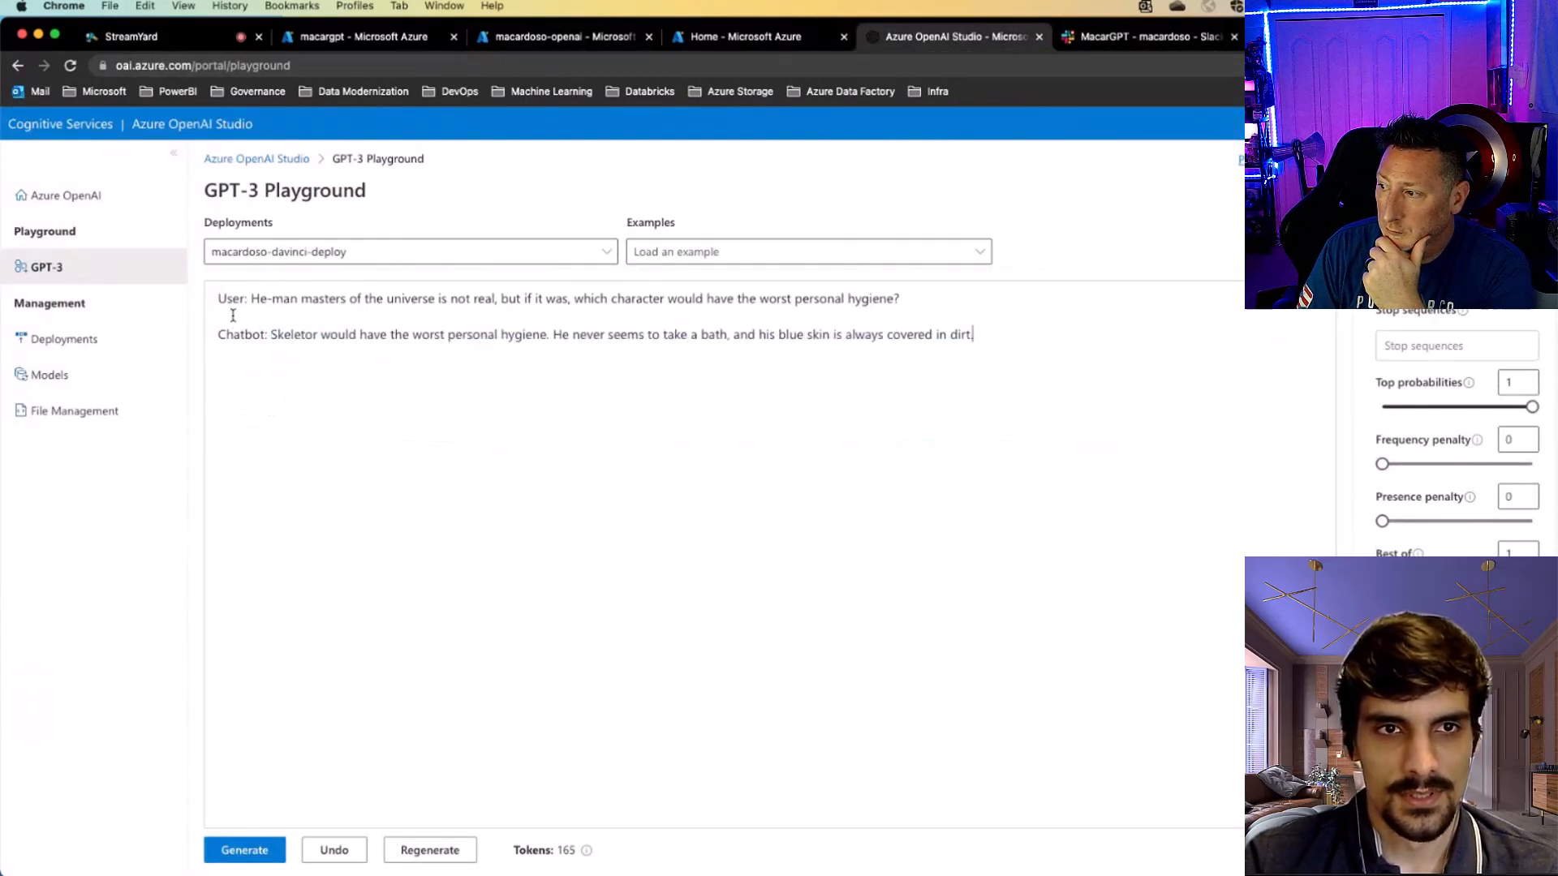
pyautogui.moveTo(980, 353); pyautogui.dragTo(152, 296)
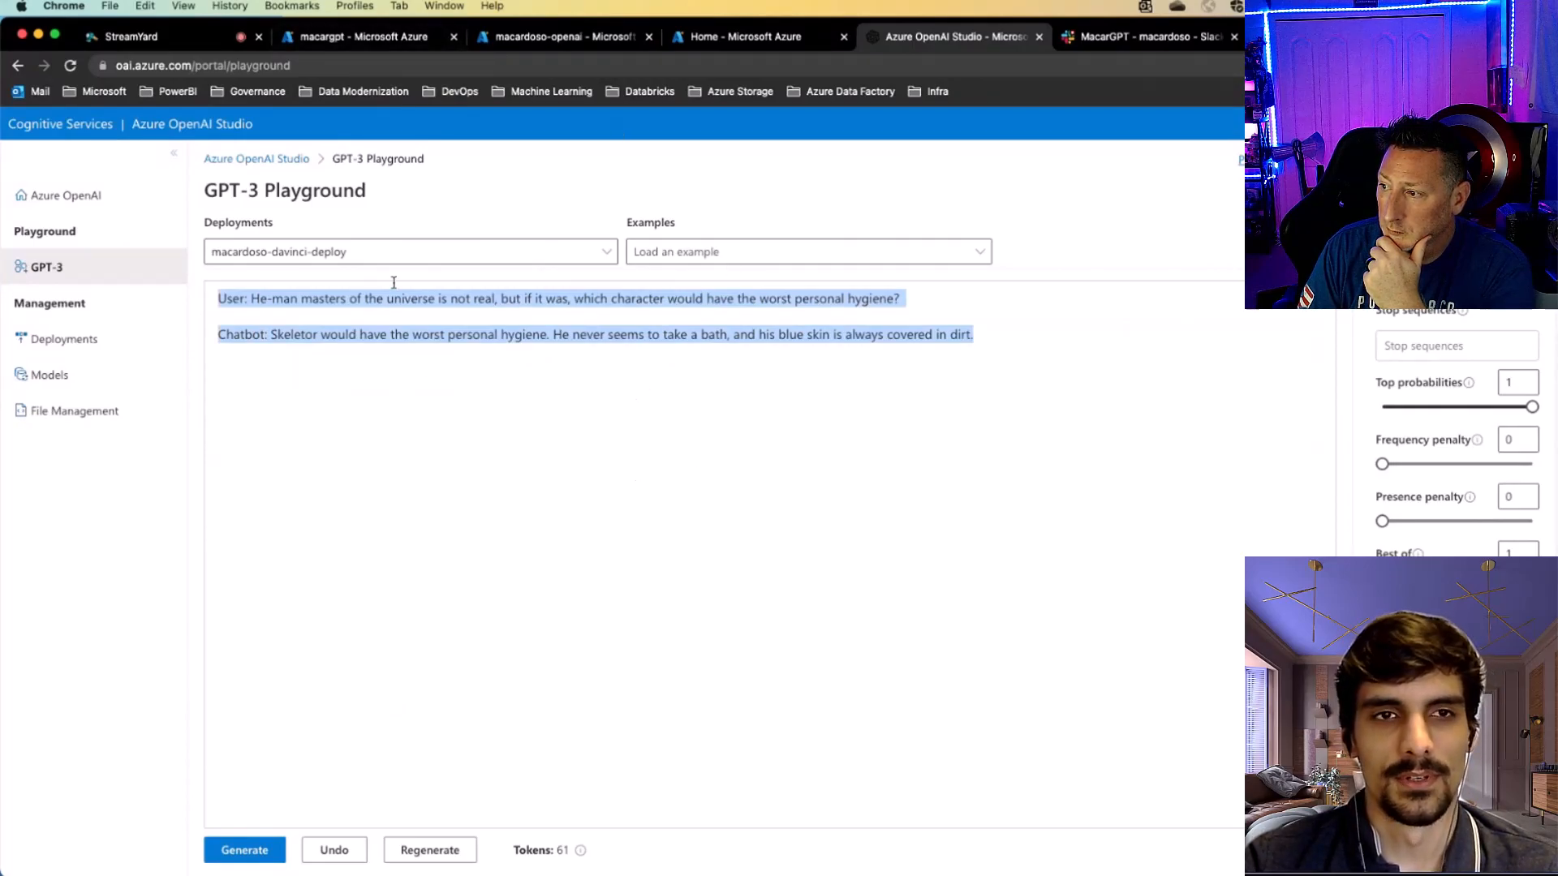
pyautogui.click(550, 334)
pyautogui.click(1121, 37)
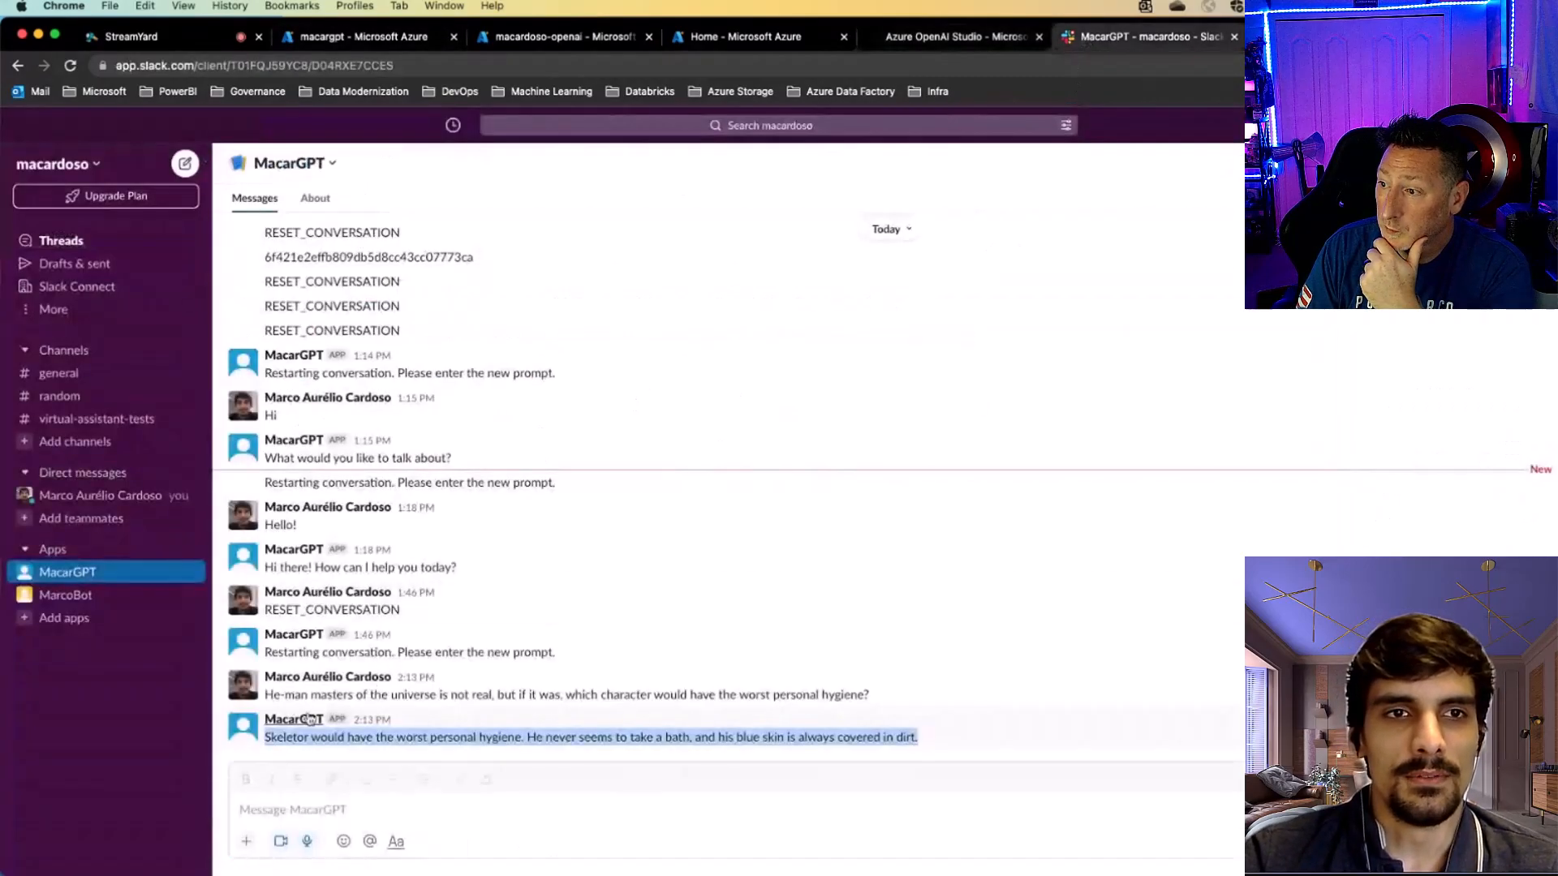
pyautogui.moveTo(1030, 431)
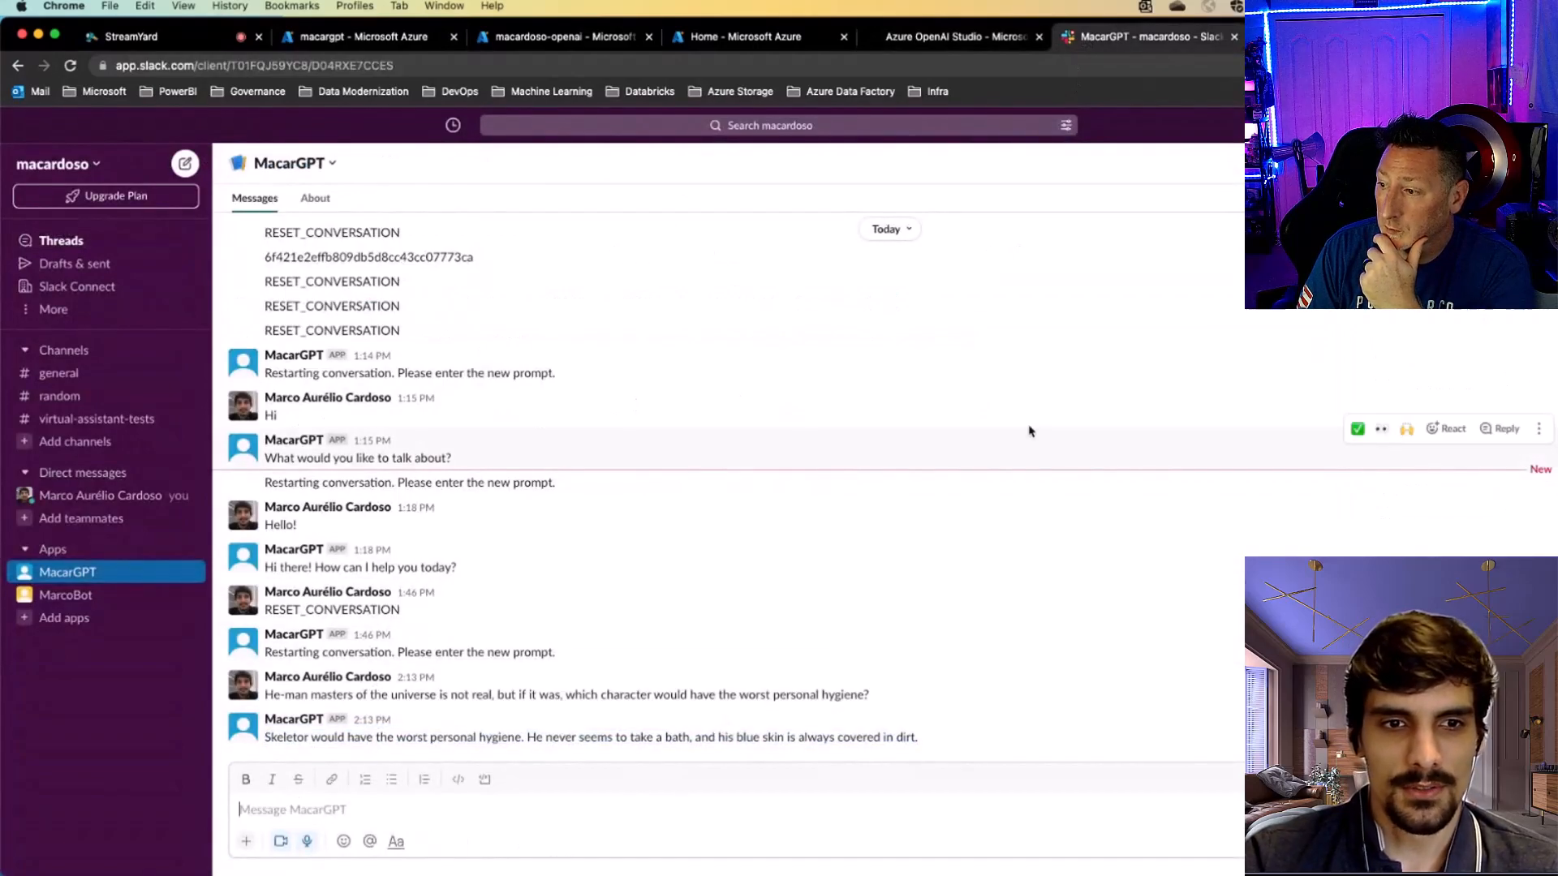
pyautogui.write('Can you ')
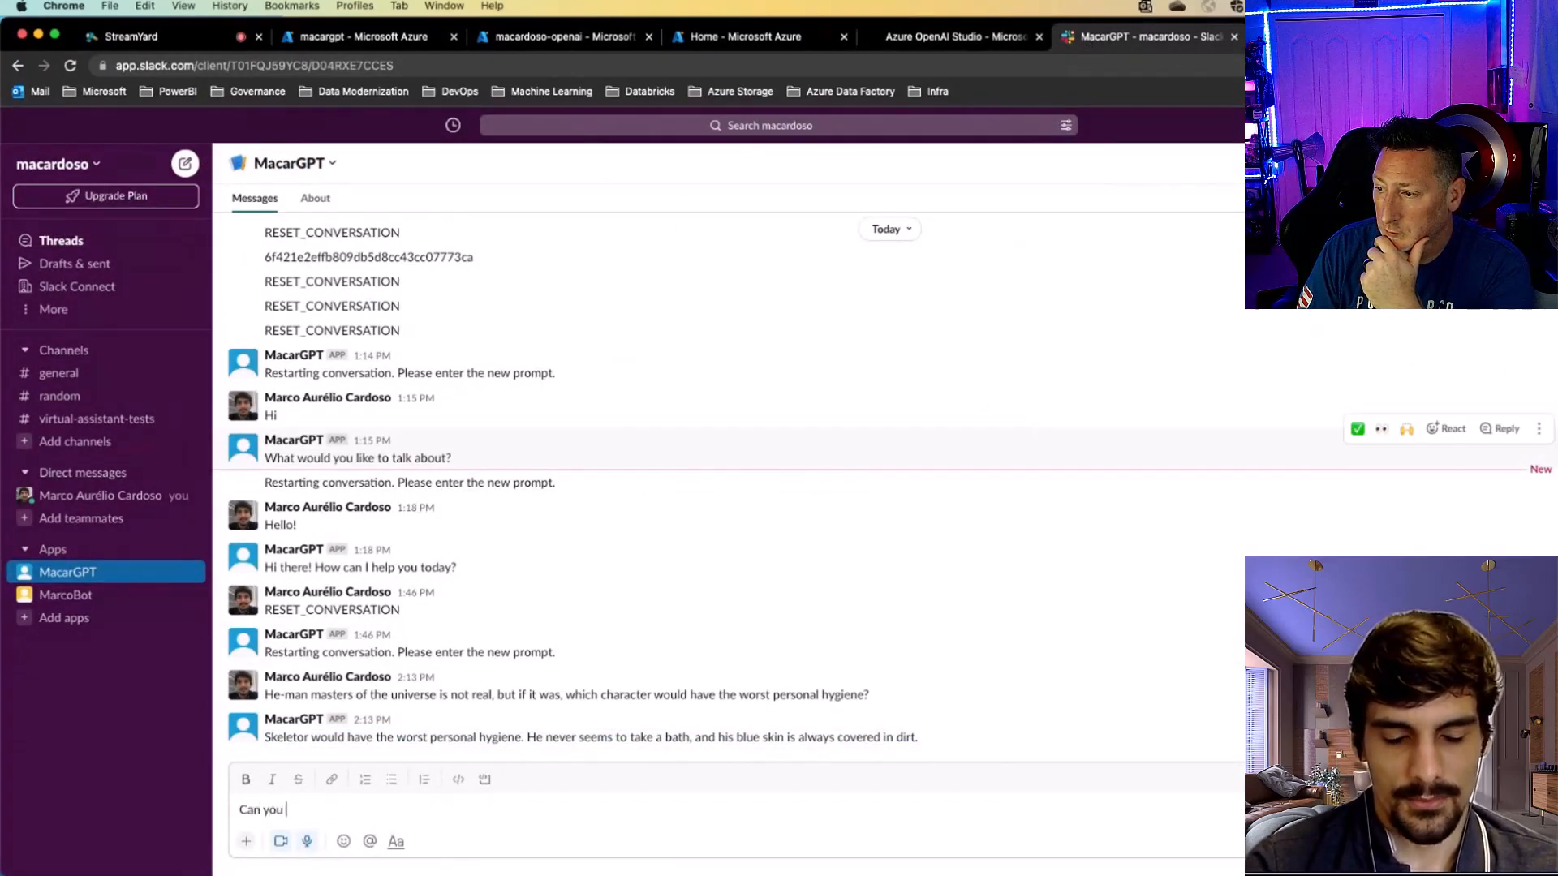
pyautogui.write('be more spe')
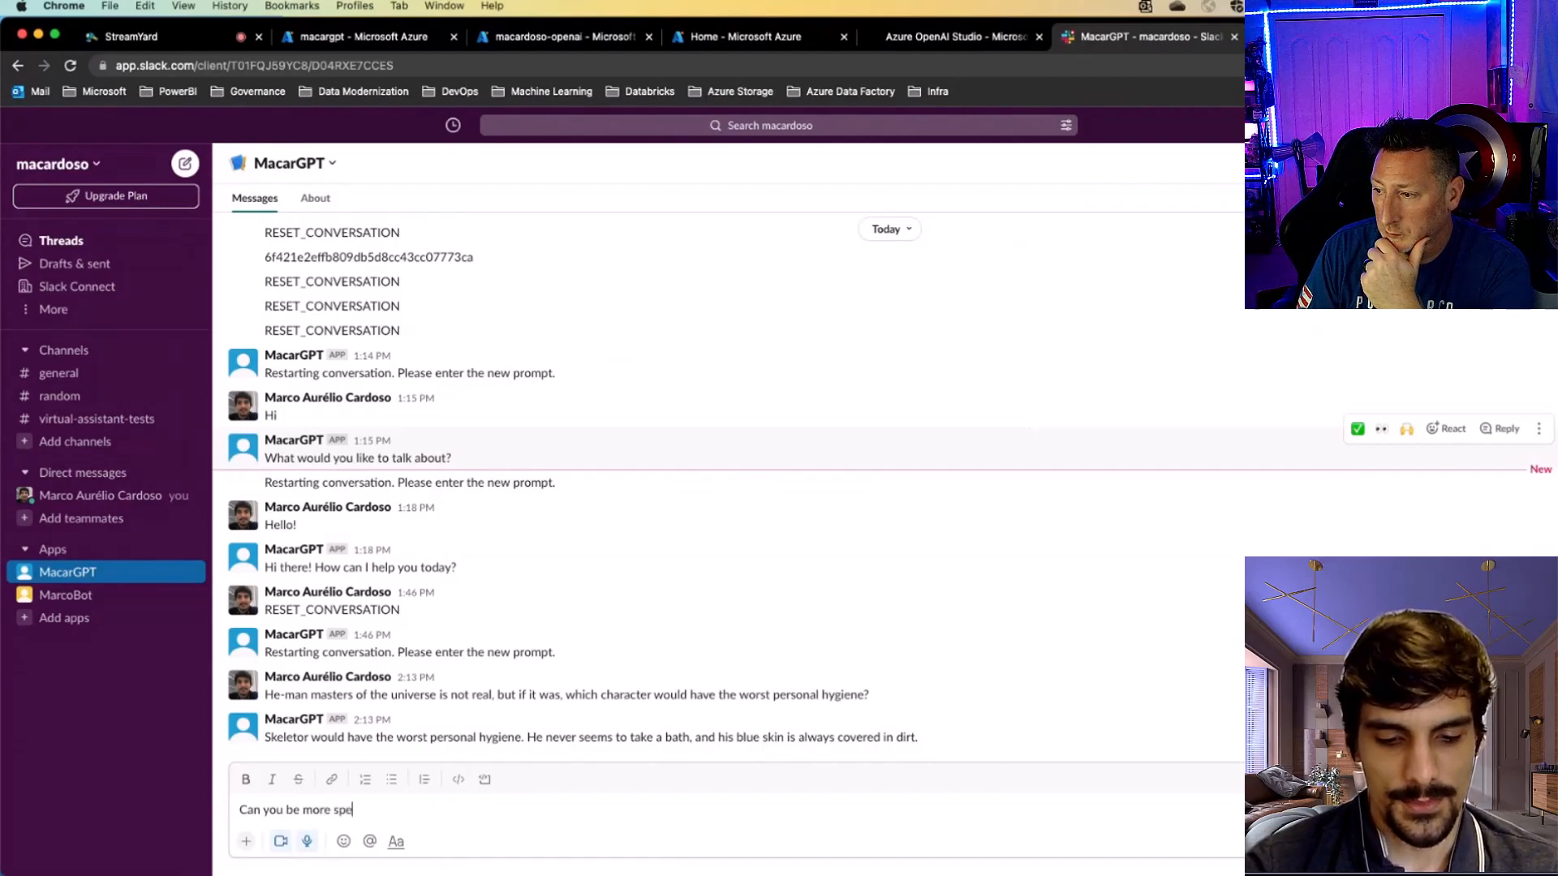
pyautogui.write('cific?')
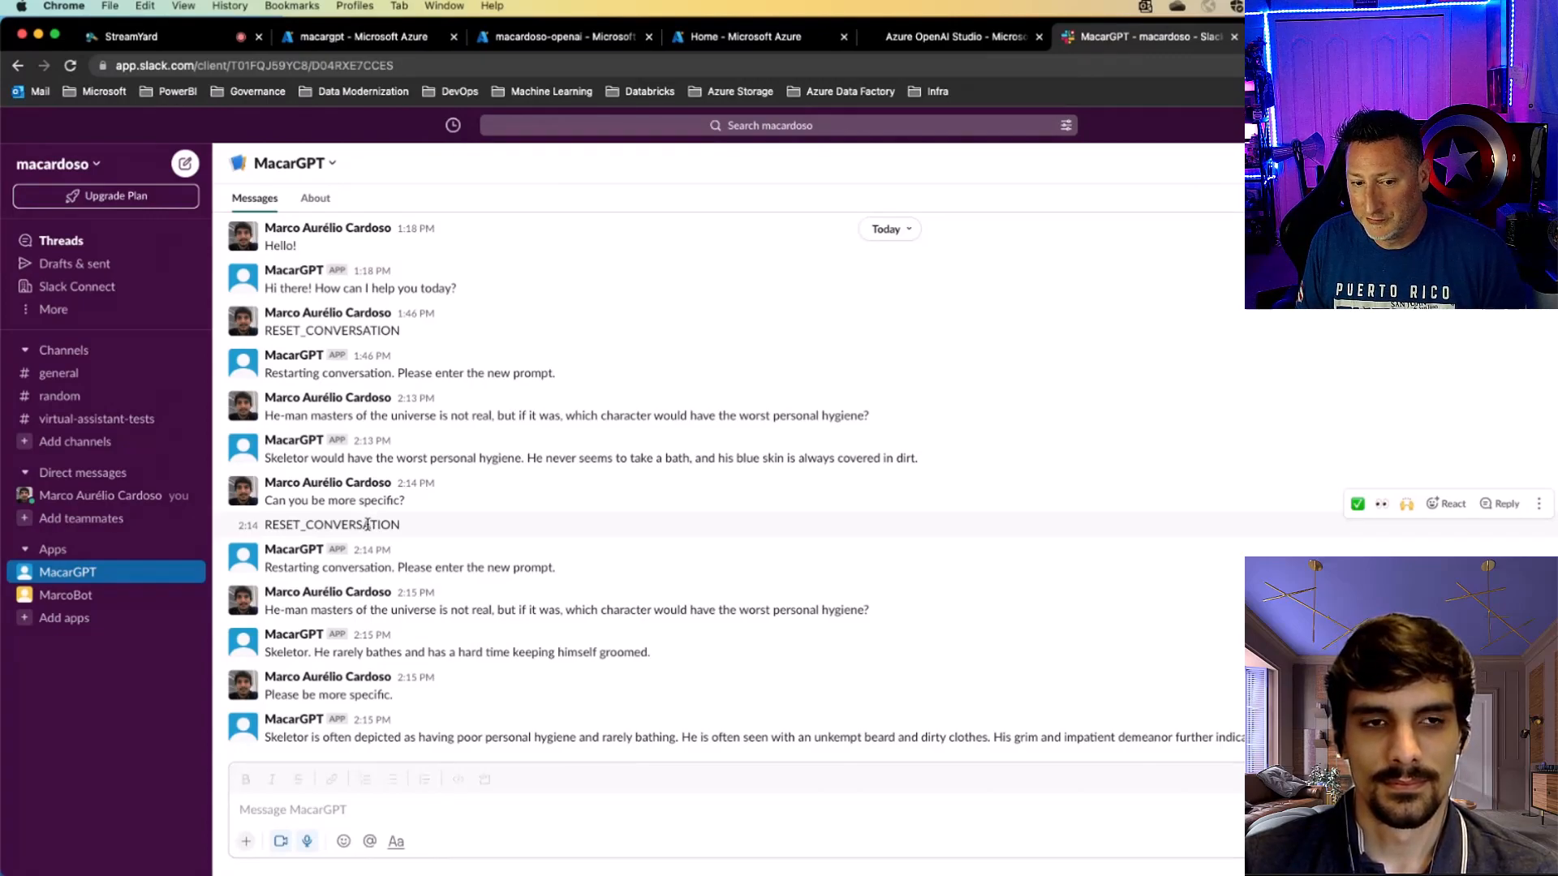
# - Send RESET_CONVERSATION to MacarGPT and draft 'How do I peer two virtual networks in Azure?'
pyautogui.doubleClick(368, 524)
pyautogui.press('super+c')
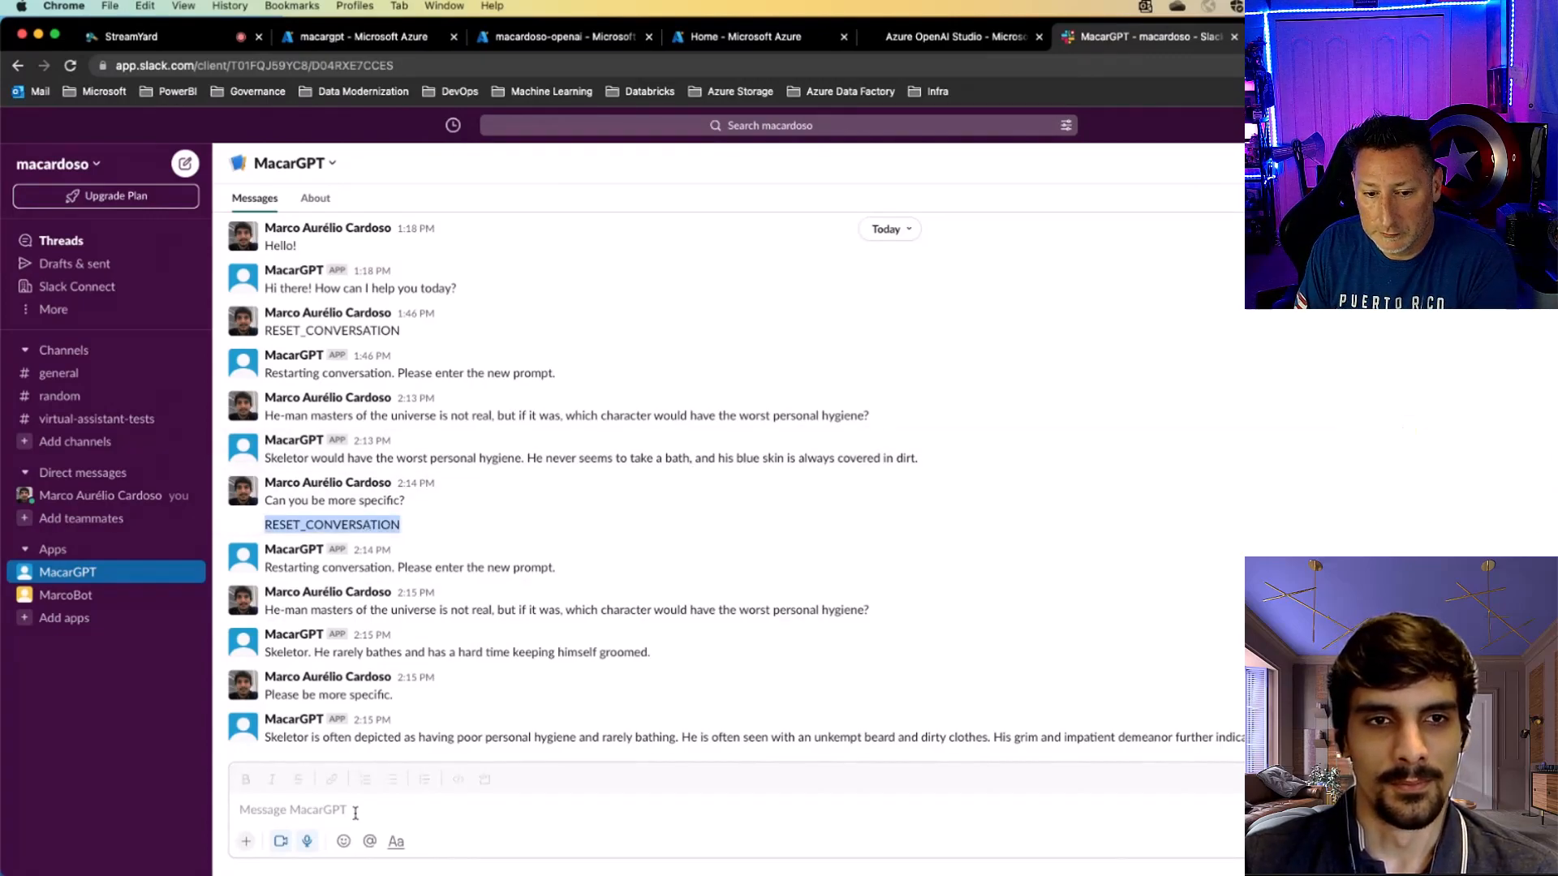
pyautogui.click(353, 811)
pyautogui.press('super+v')
pyautogui.press('Return')
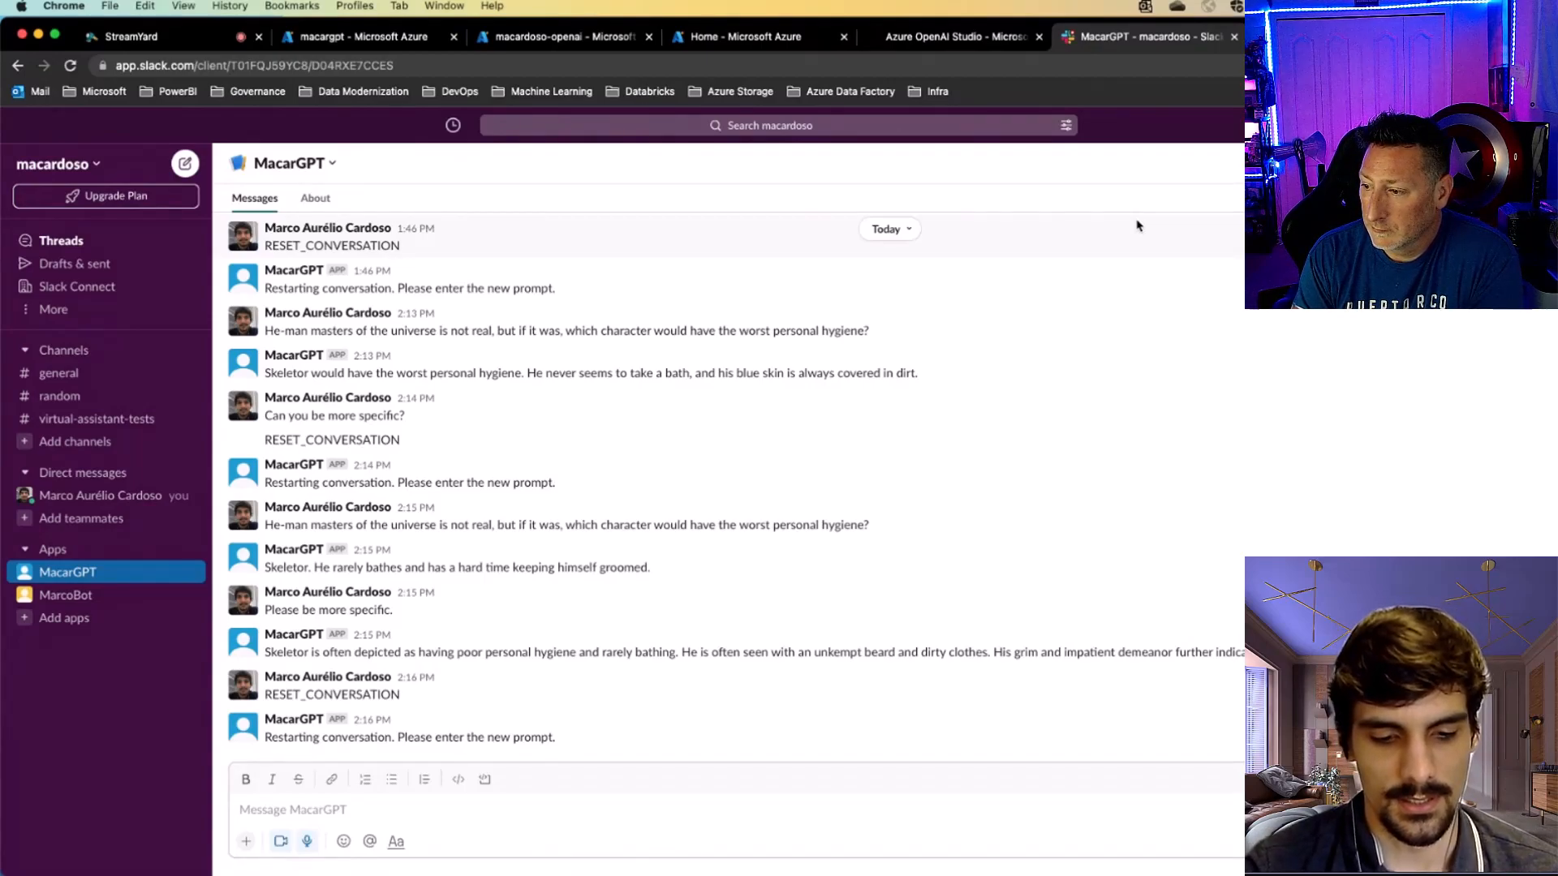
pyautogui.write('How I')
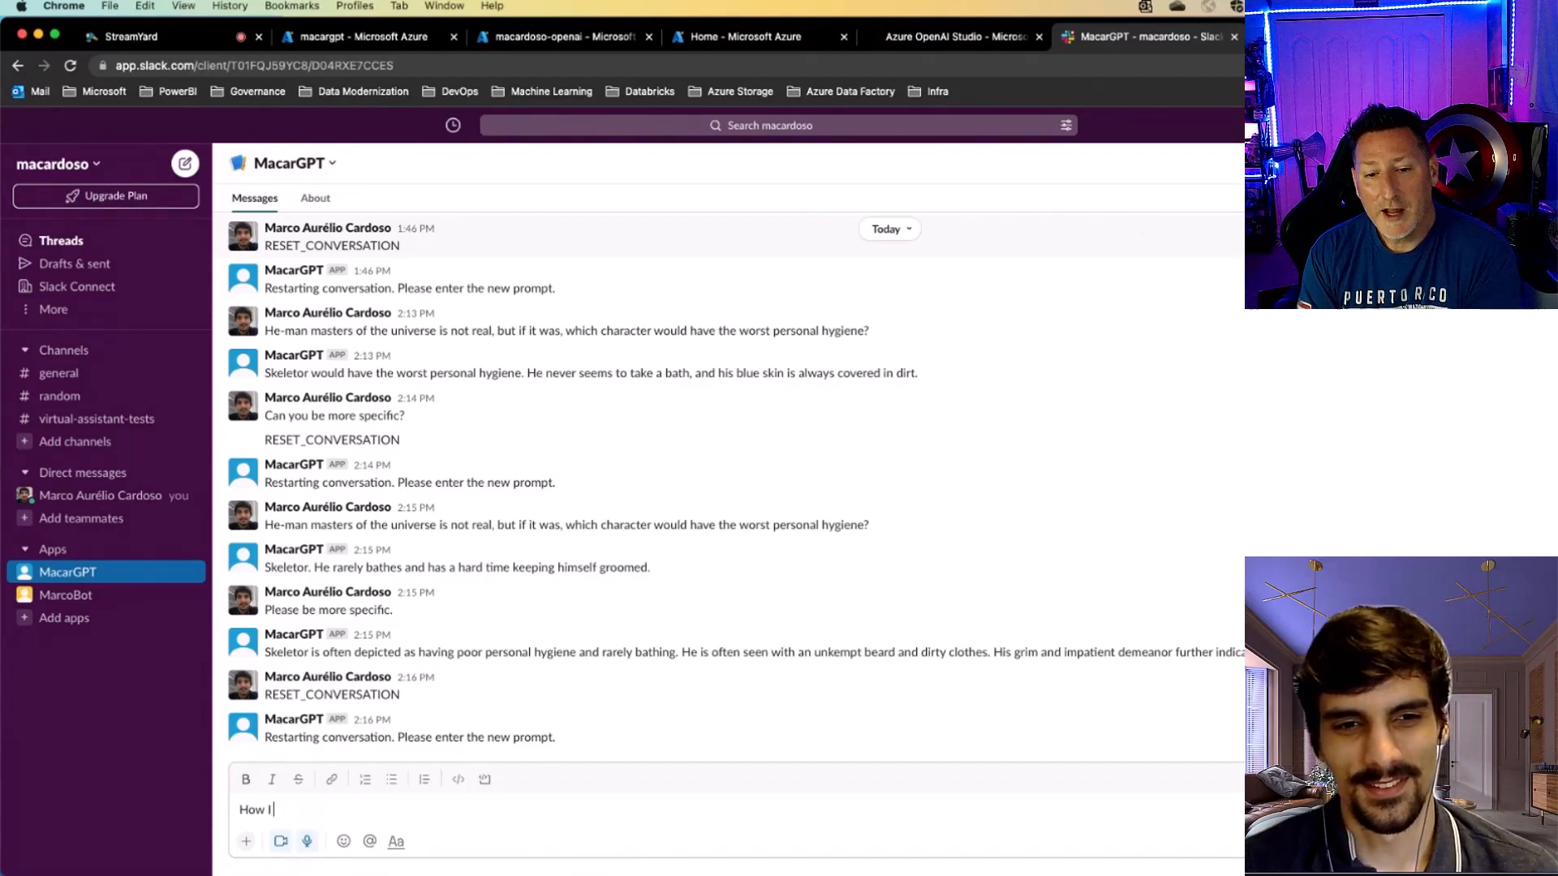
pyautogui.press('BackSpace')
pyautogui.write('do')
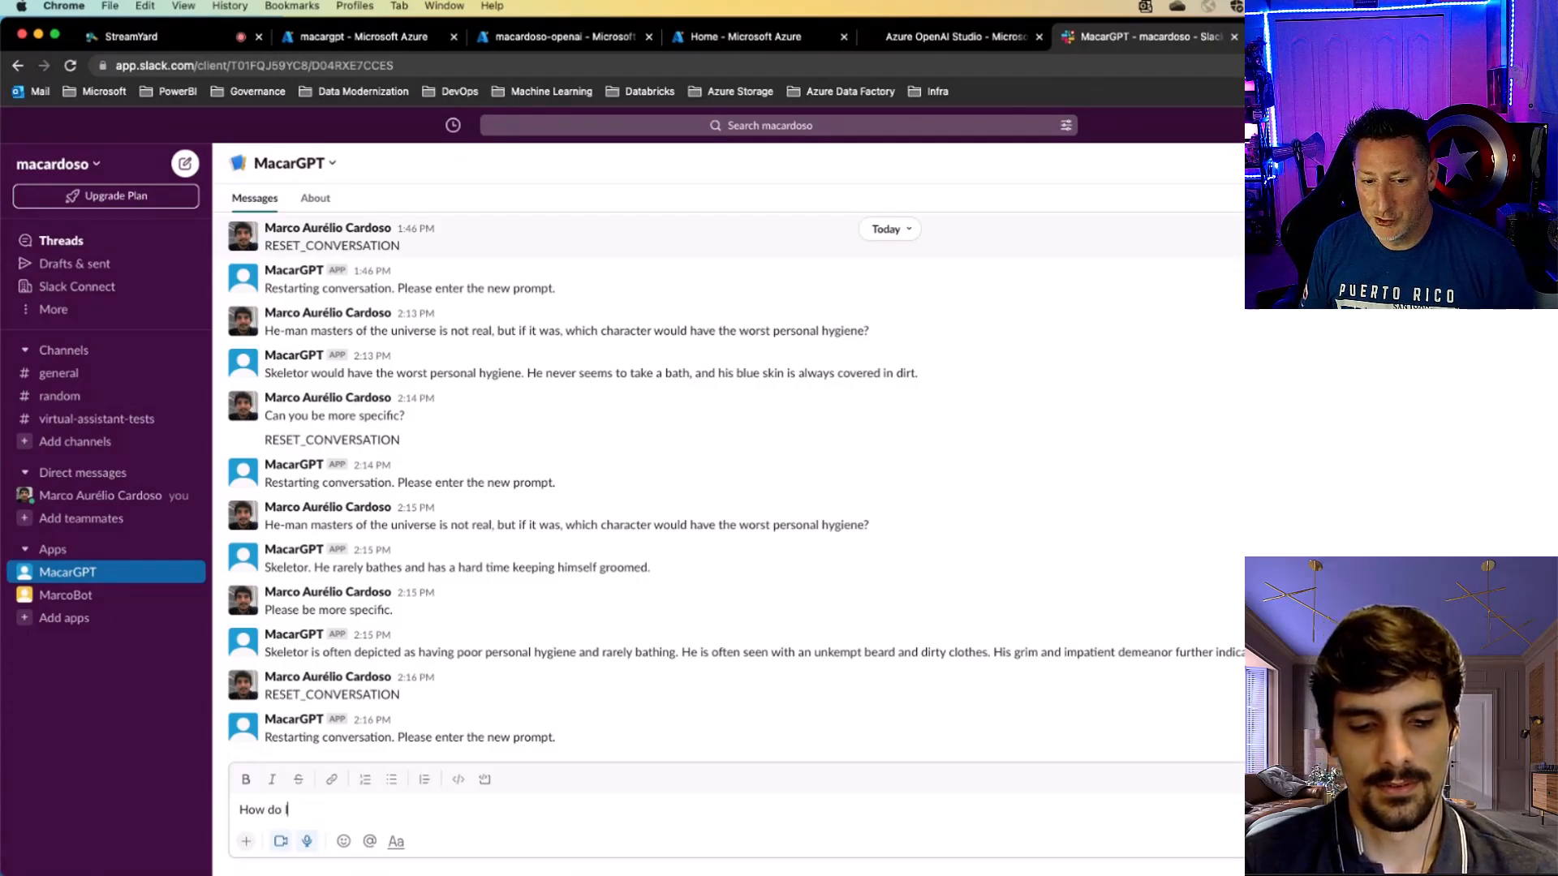
pyautogui.write('peer two')
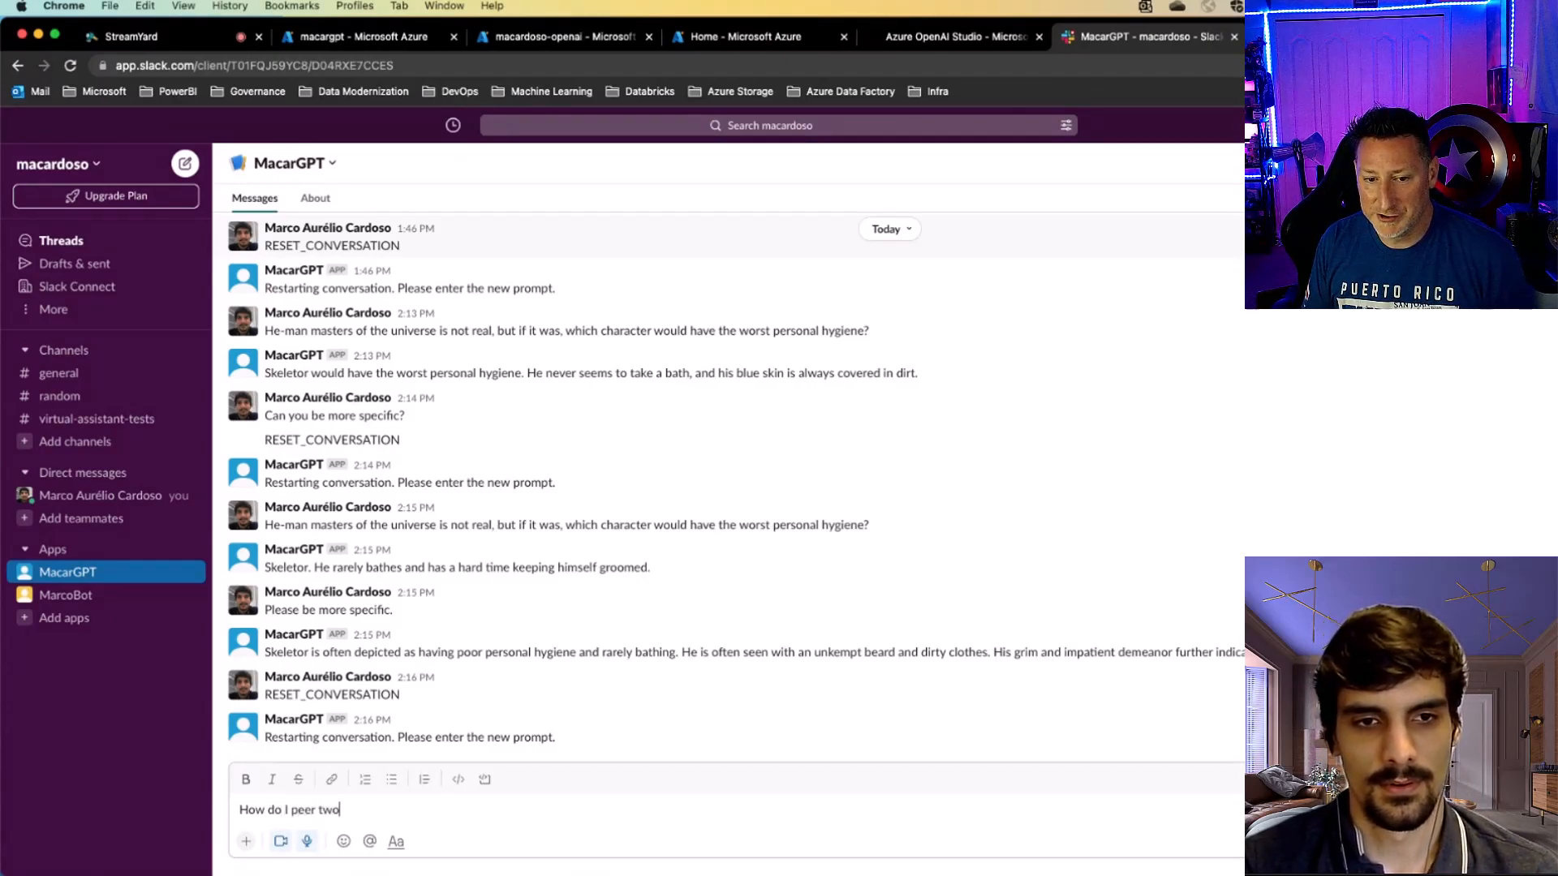
pyautogui.write(' virtual networks')
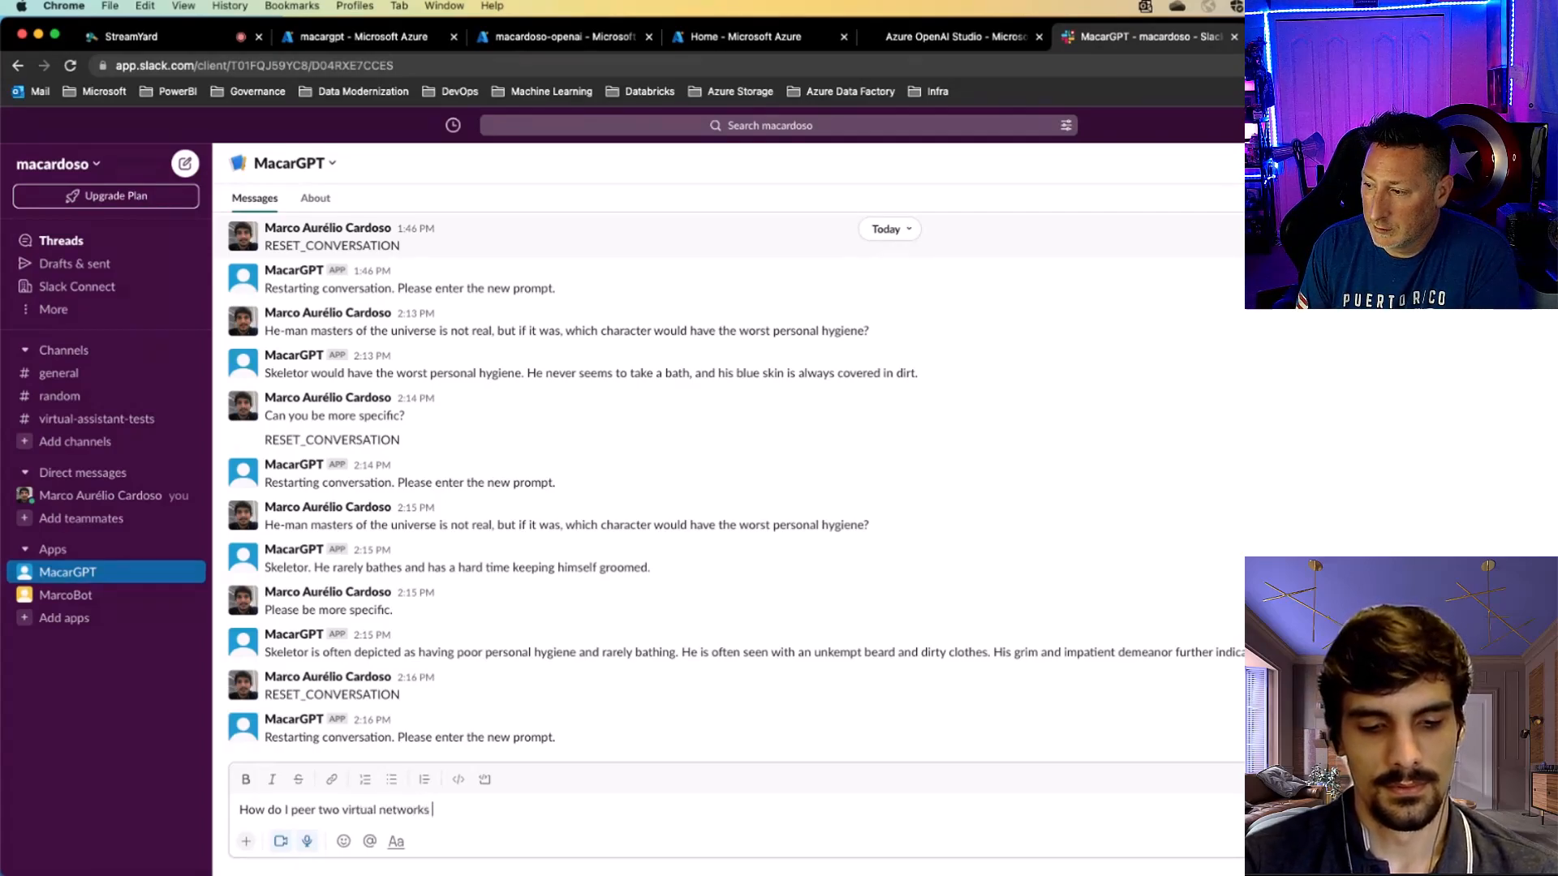
pyautogui.write('zure?')
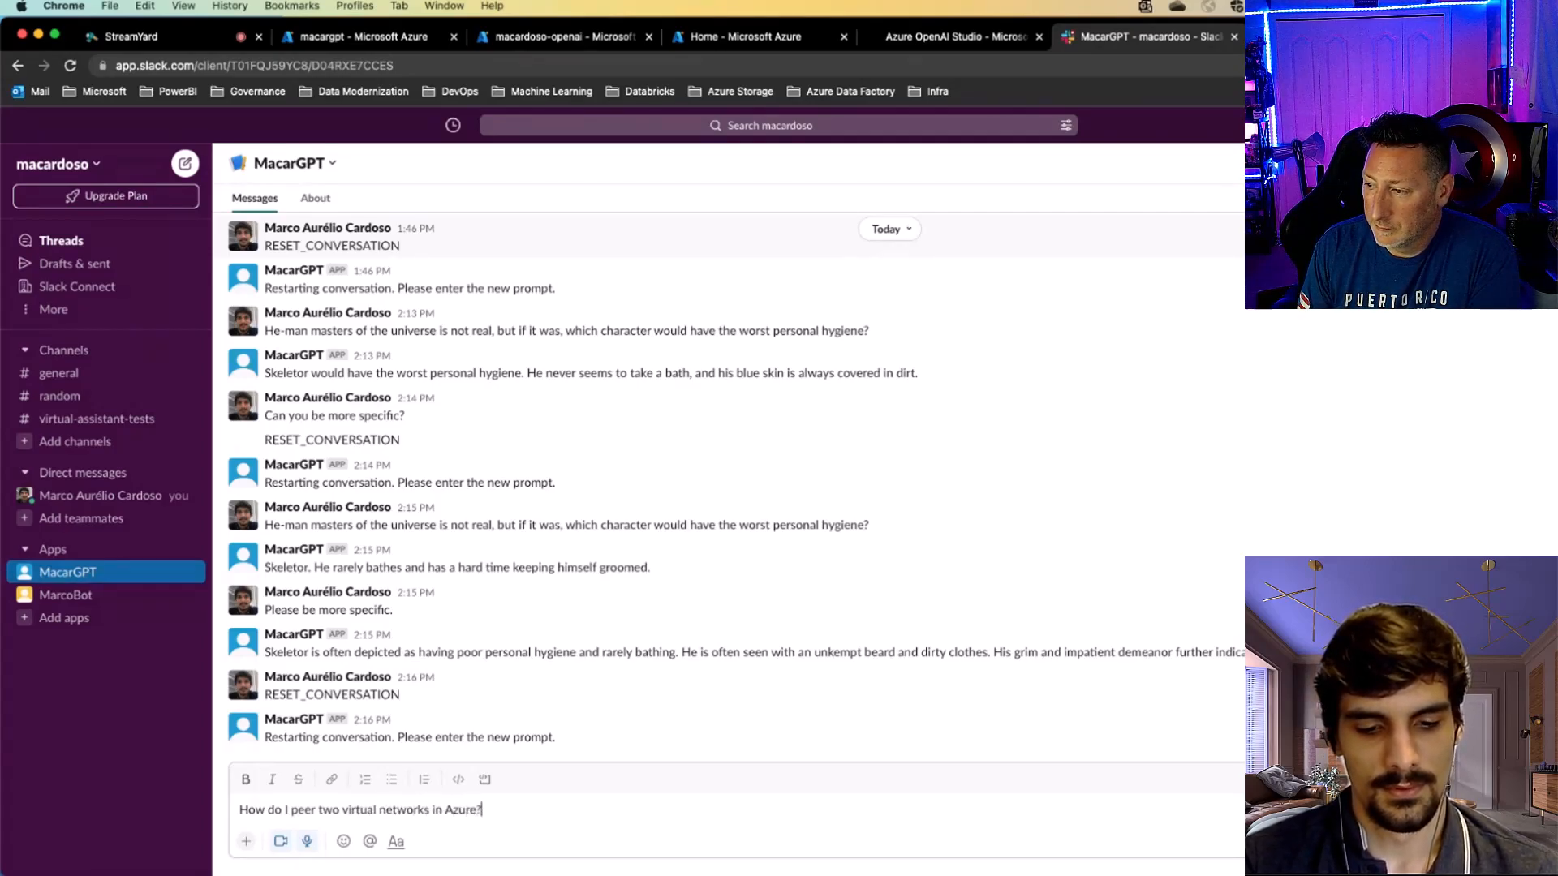
# - Send the virtual network peering question and get MacarGPT's Virtual Network Peering answer
pyautogui.press('Return')
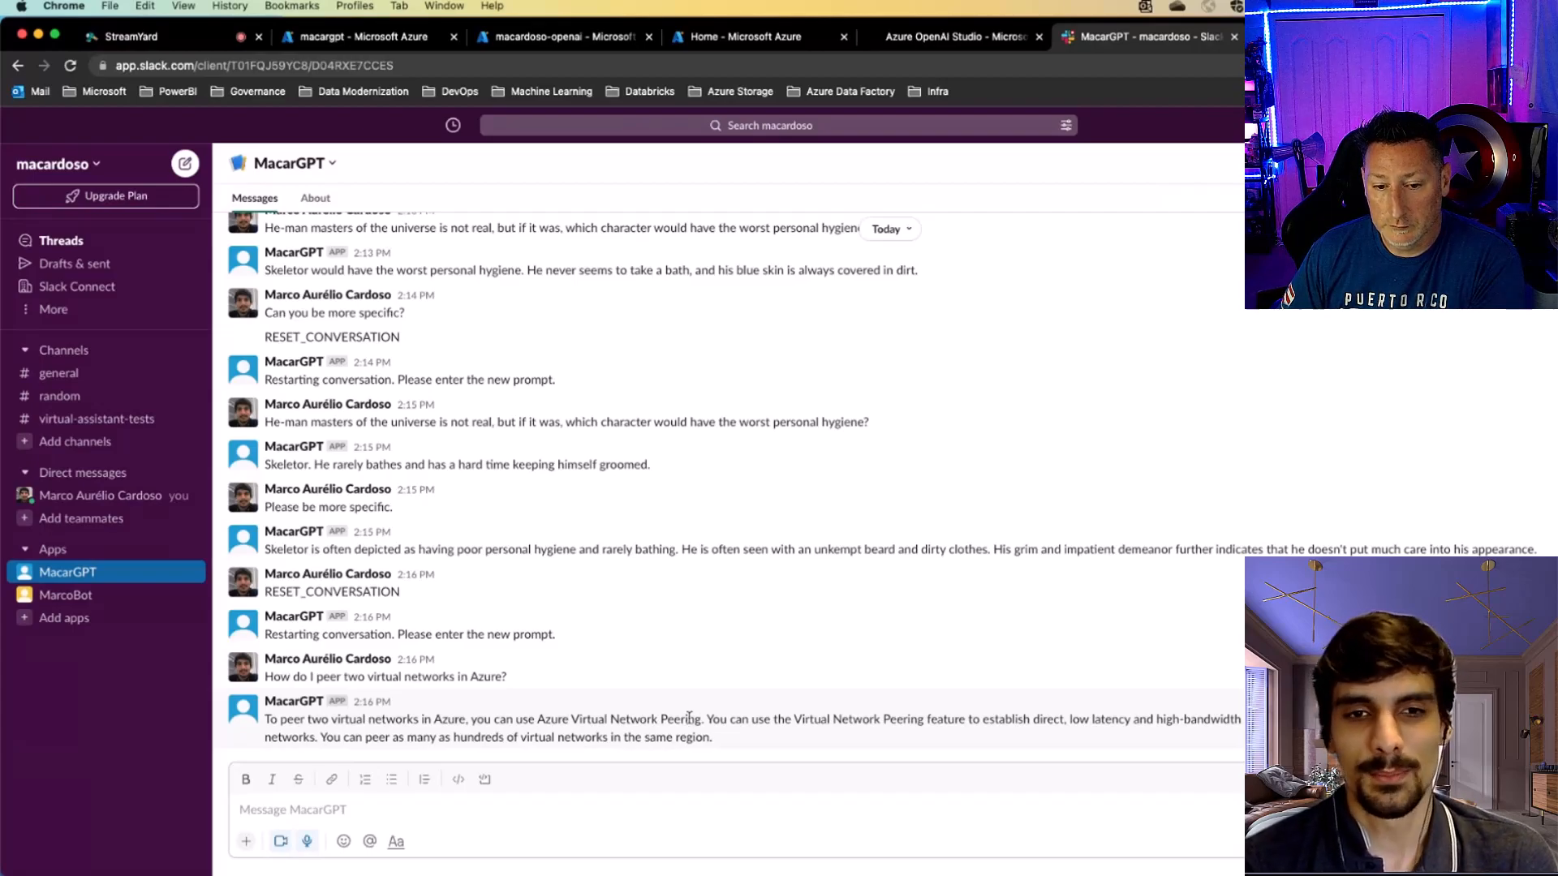
pyautogui.moveTo(744, 737); pyautogui.dragTo(263, 721)
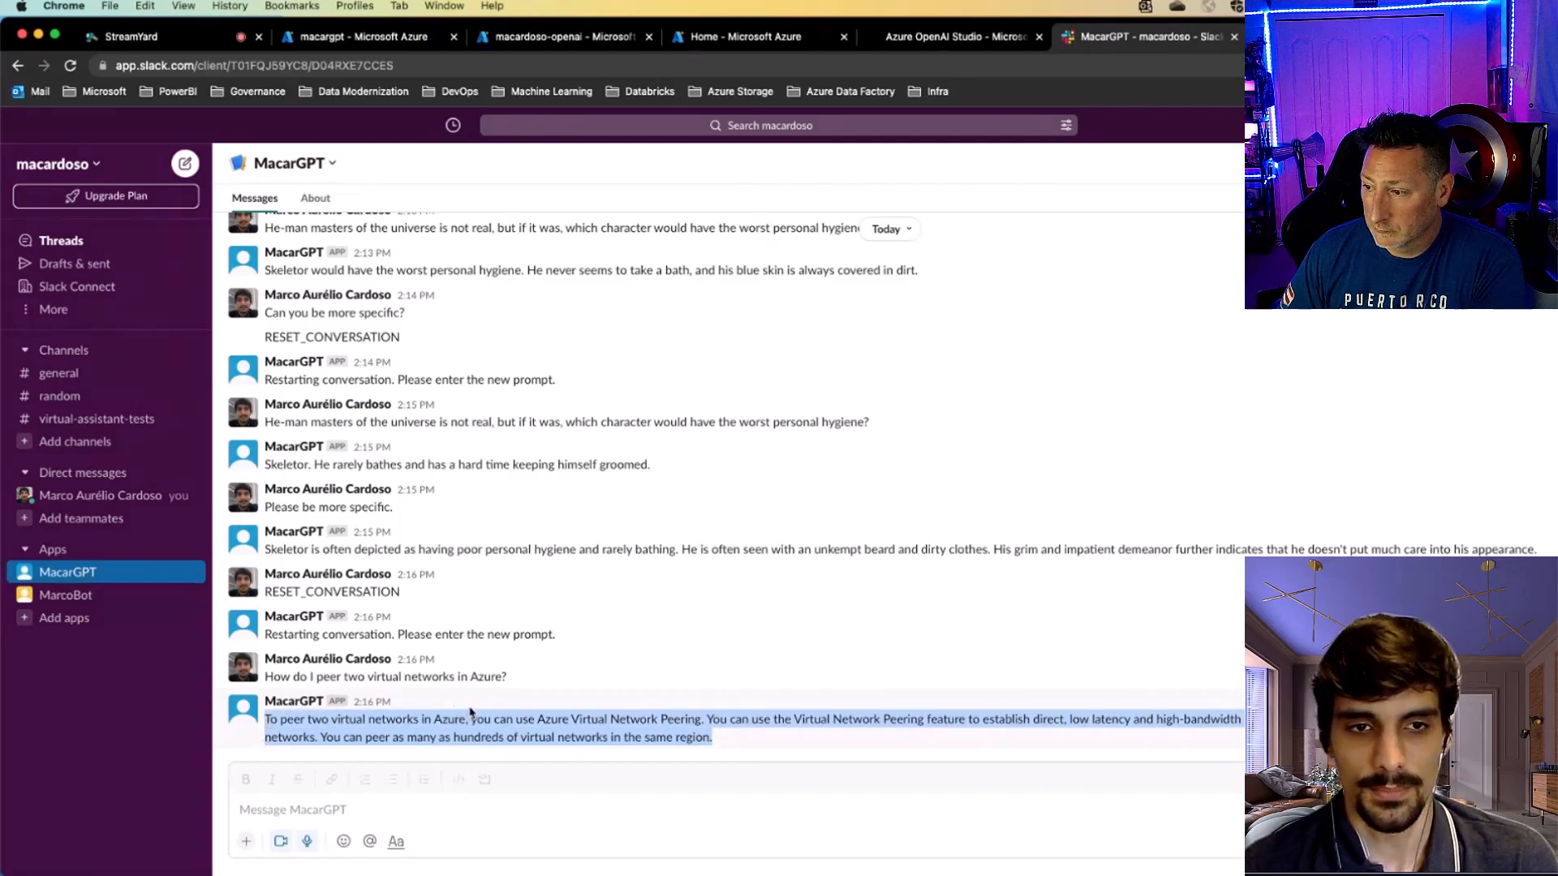
pyautogui.click(620, 727)
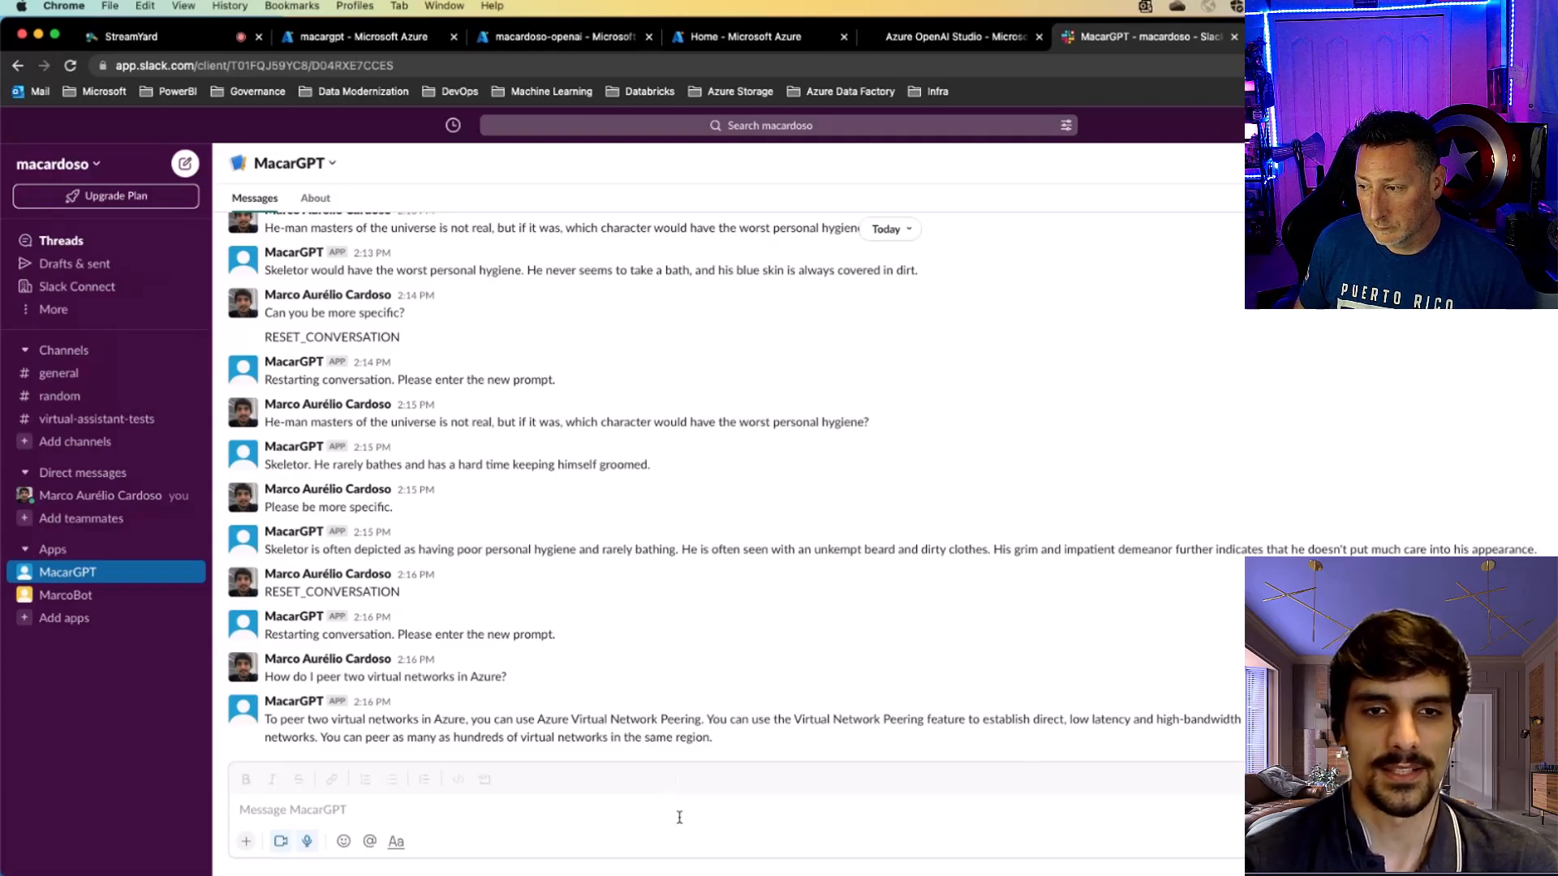
pyautogui.click(676, 803)
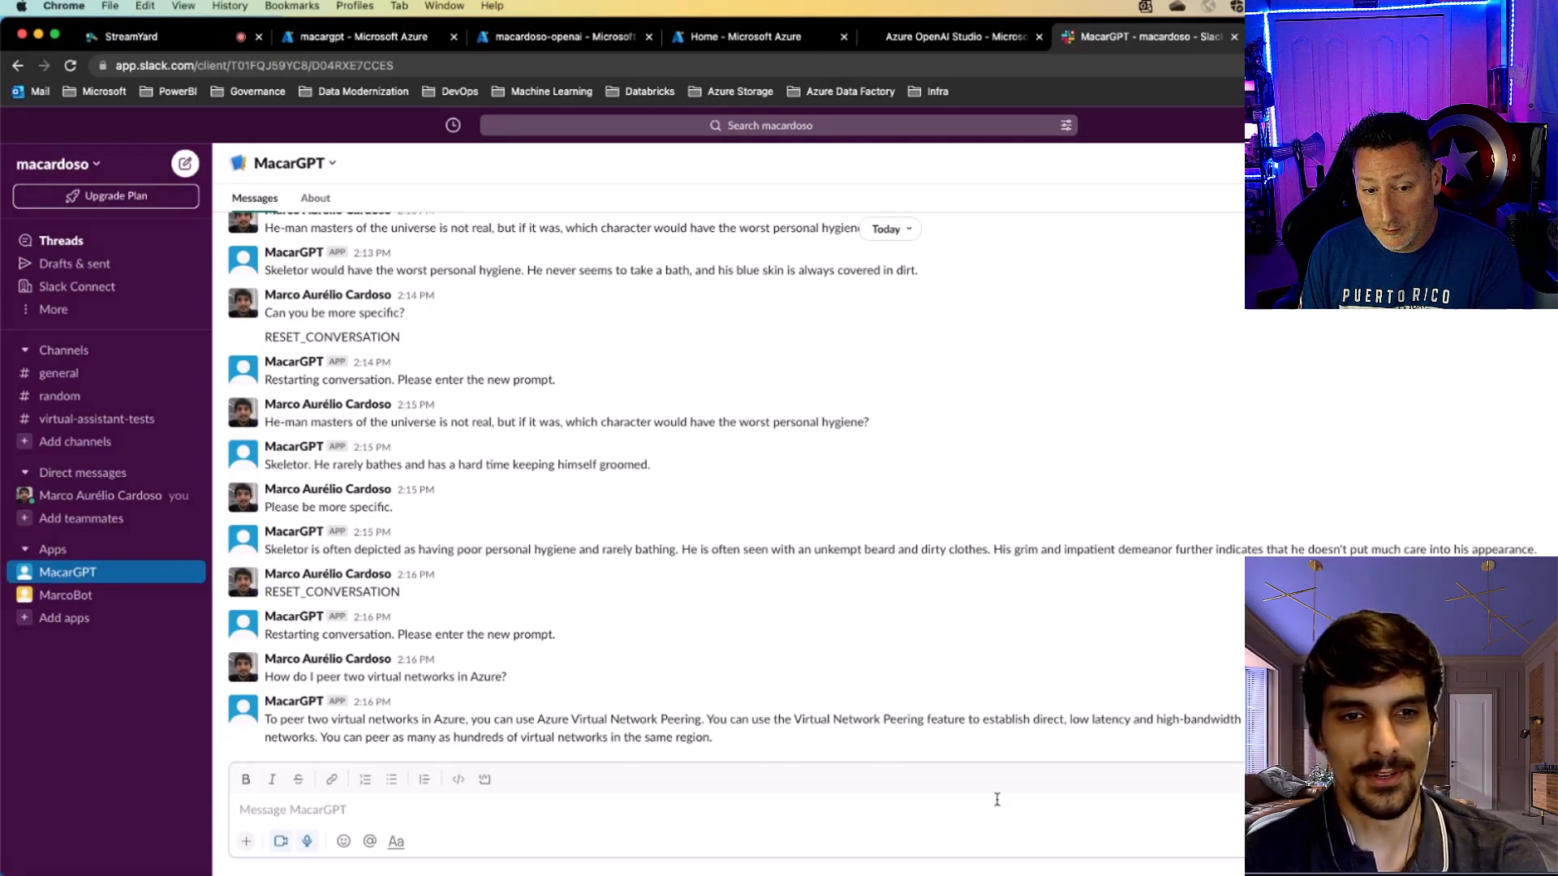
pyautogui.write('Can you pri')
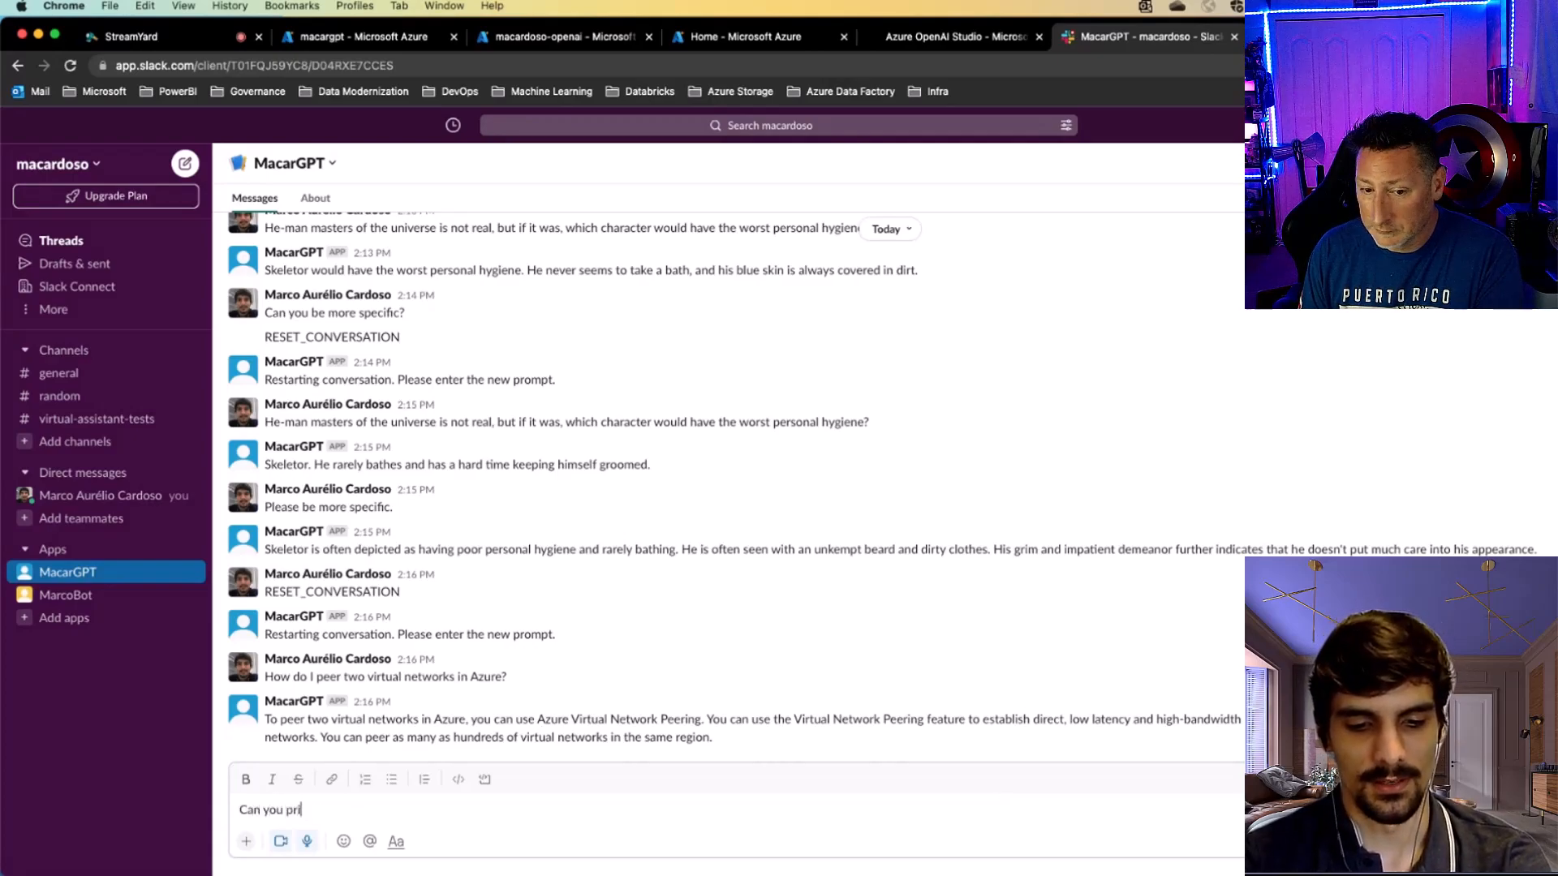
pyautogui.write('ovide a source?')
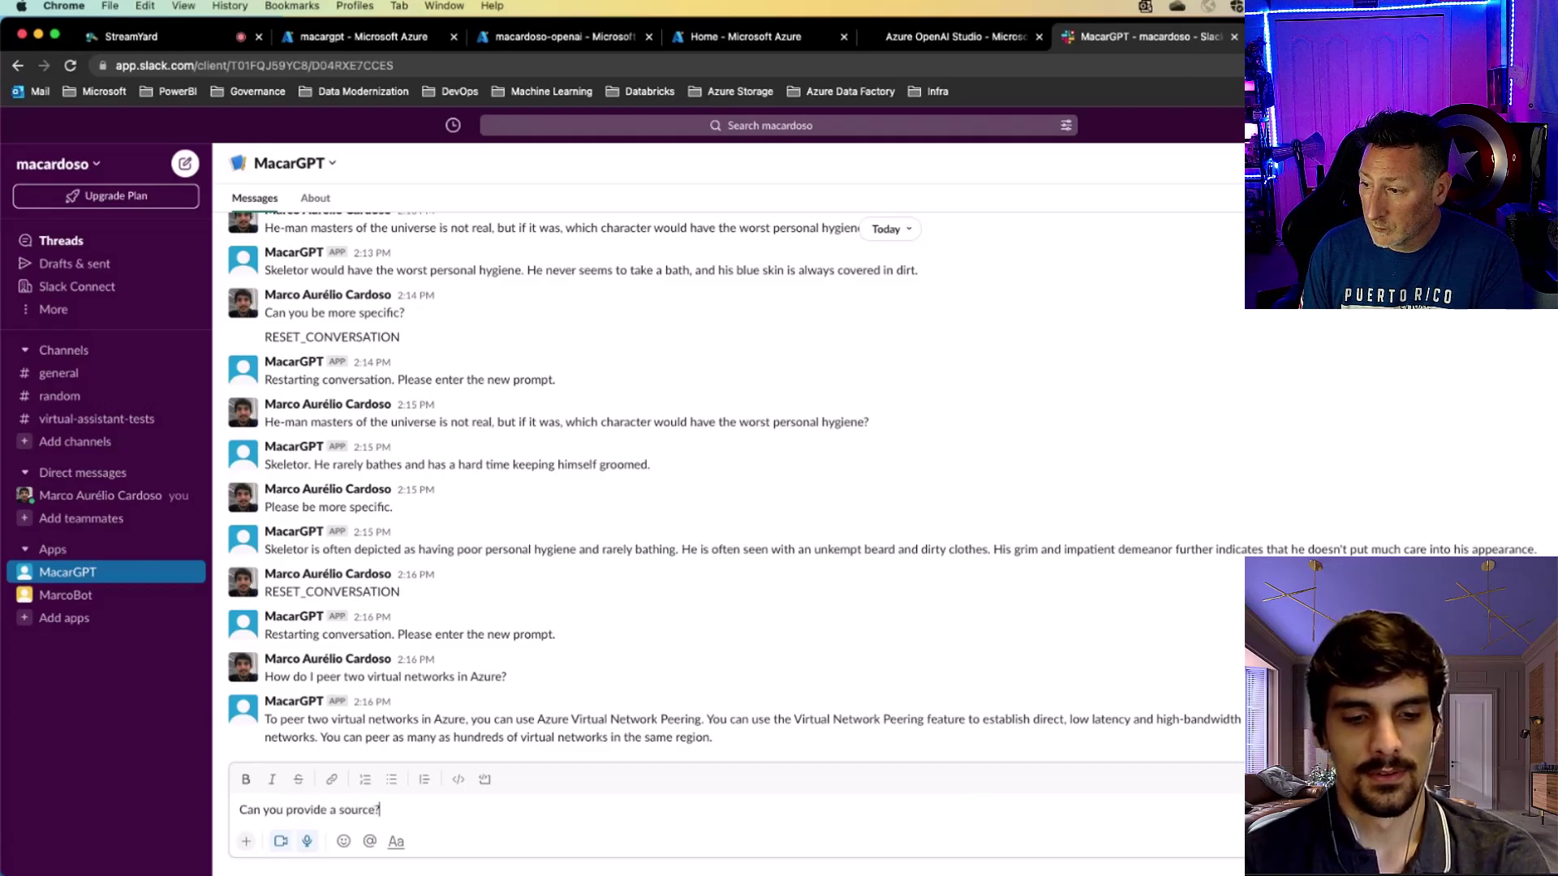
# - Ask MacarGPT 'Can you provide a source?' and receive its Microsoft Learn link
pyautogui.press('Return')
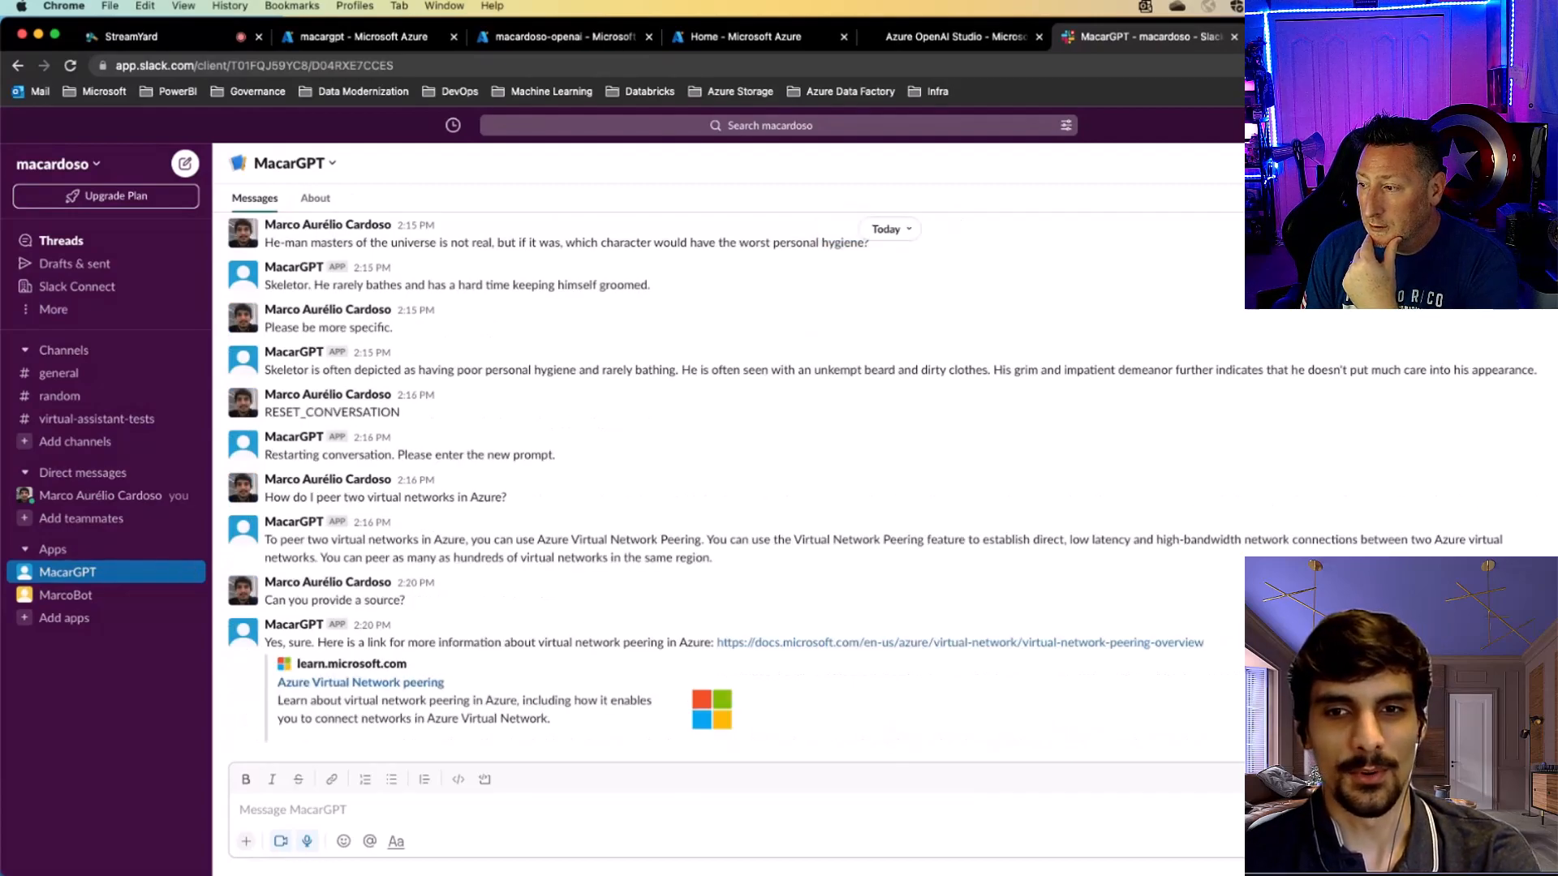
# - Check Microsoft Learn's Virtual network peering article title, then return to the MacarGPT chat
pyautogui.click(813, 651)
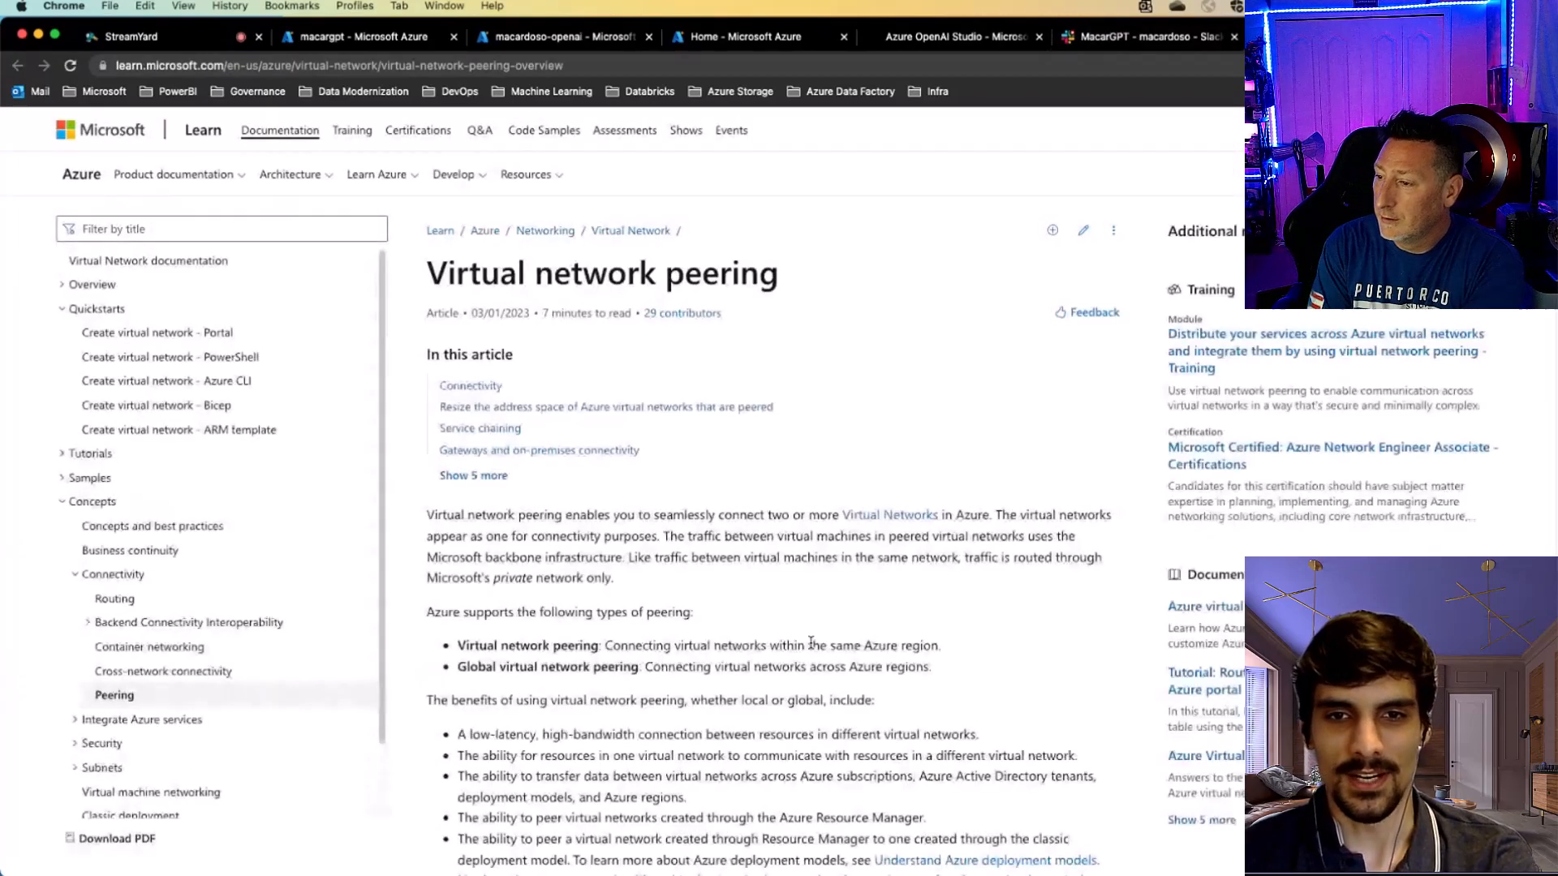
pyautogui.moveTo(419, 273); pyautogui.dragTo(797, 286)
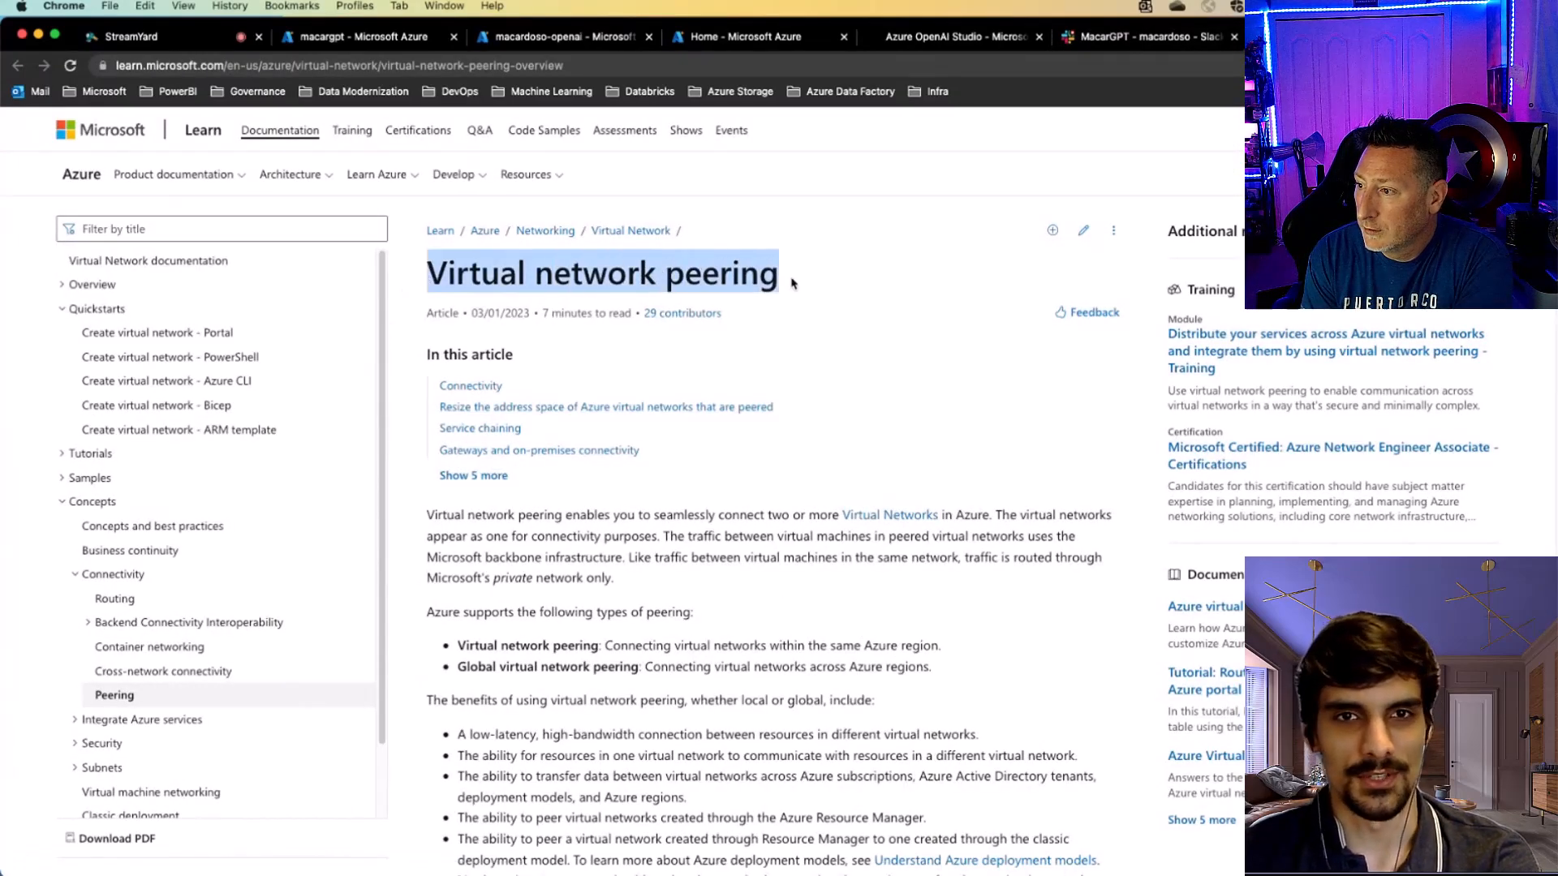
pyautogui.scroll(-3, 886, 345)
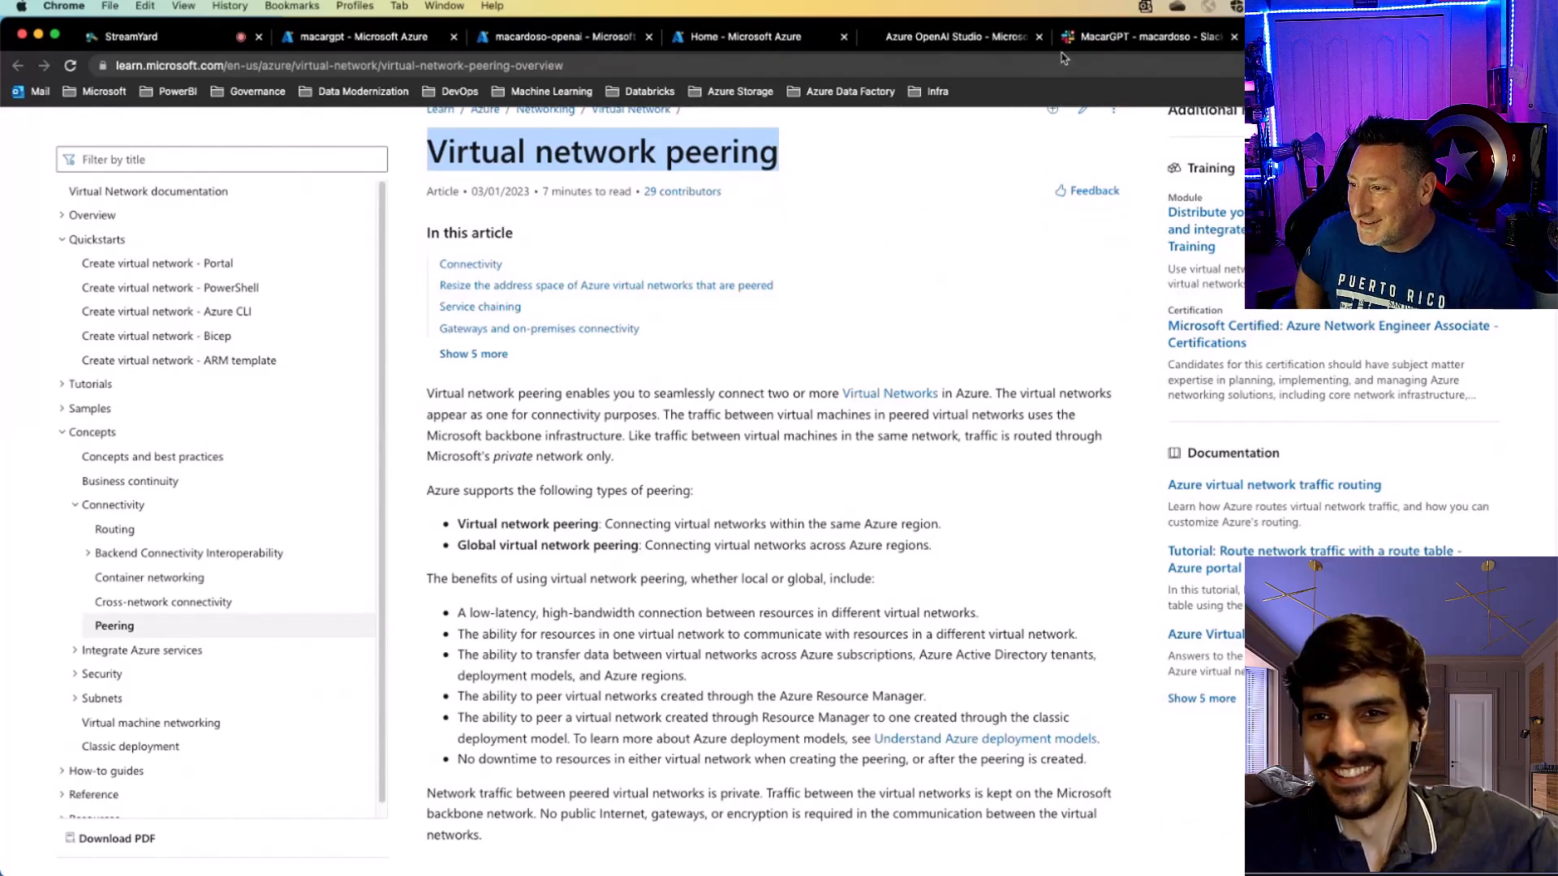
pyautogui.click(1092, 38)
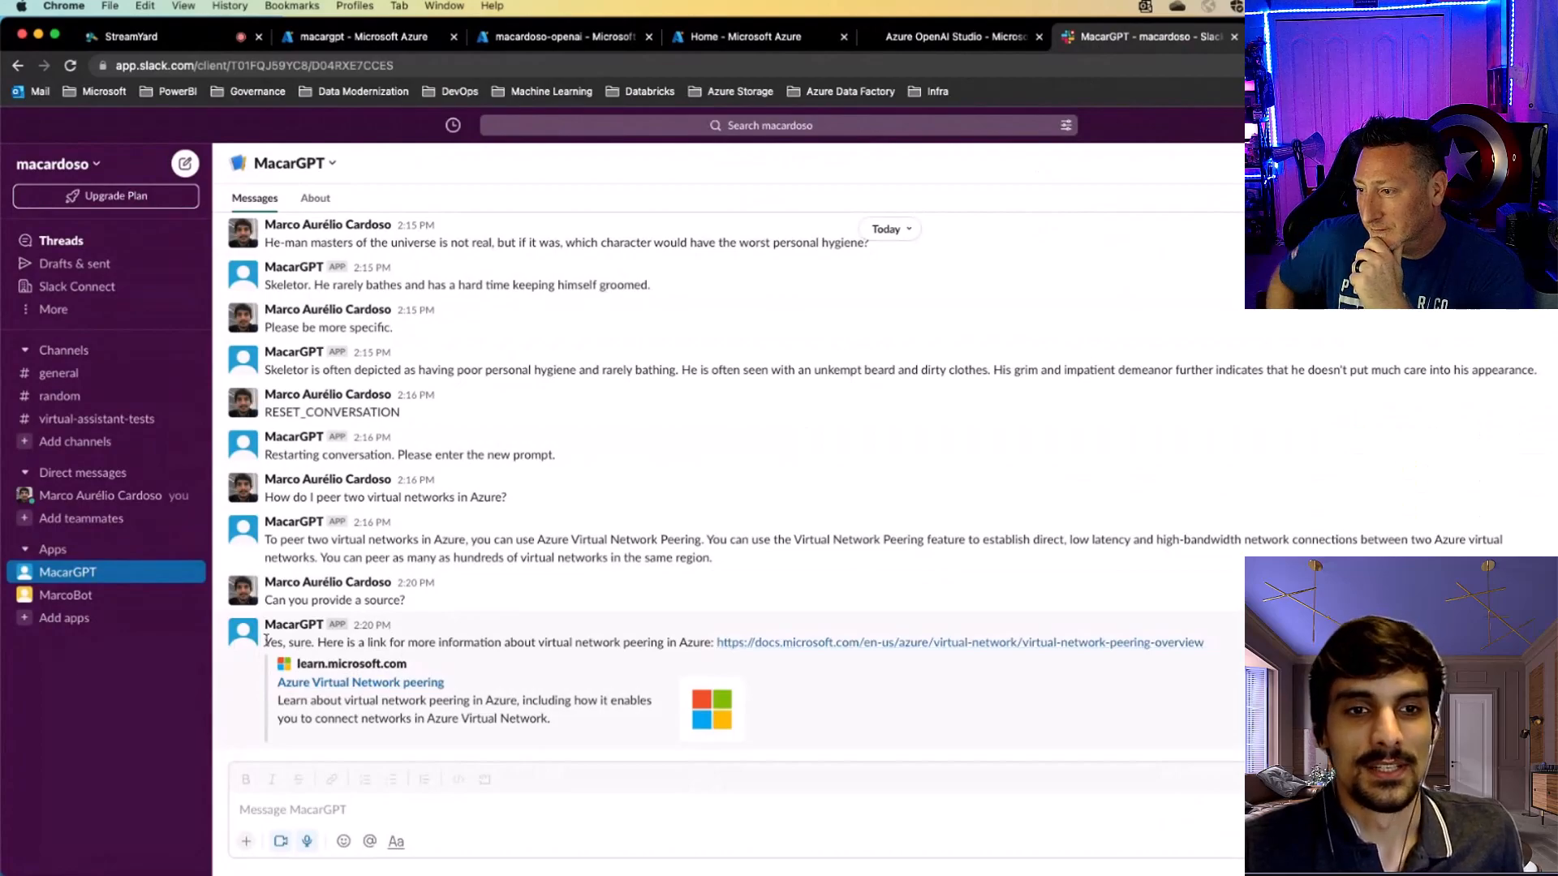
# - Highlight MacarGPT's source reply and clear the selection before reopening the link
pyautogui.moveTo(265, 642); pyautogui.dragTo(1204, 683)
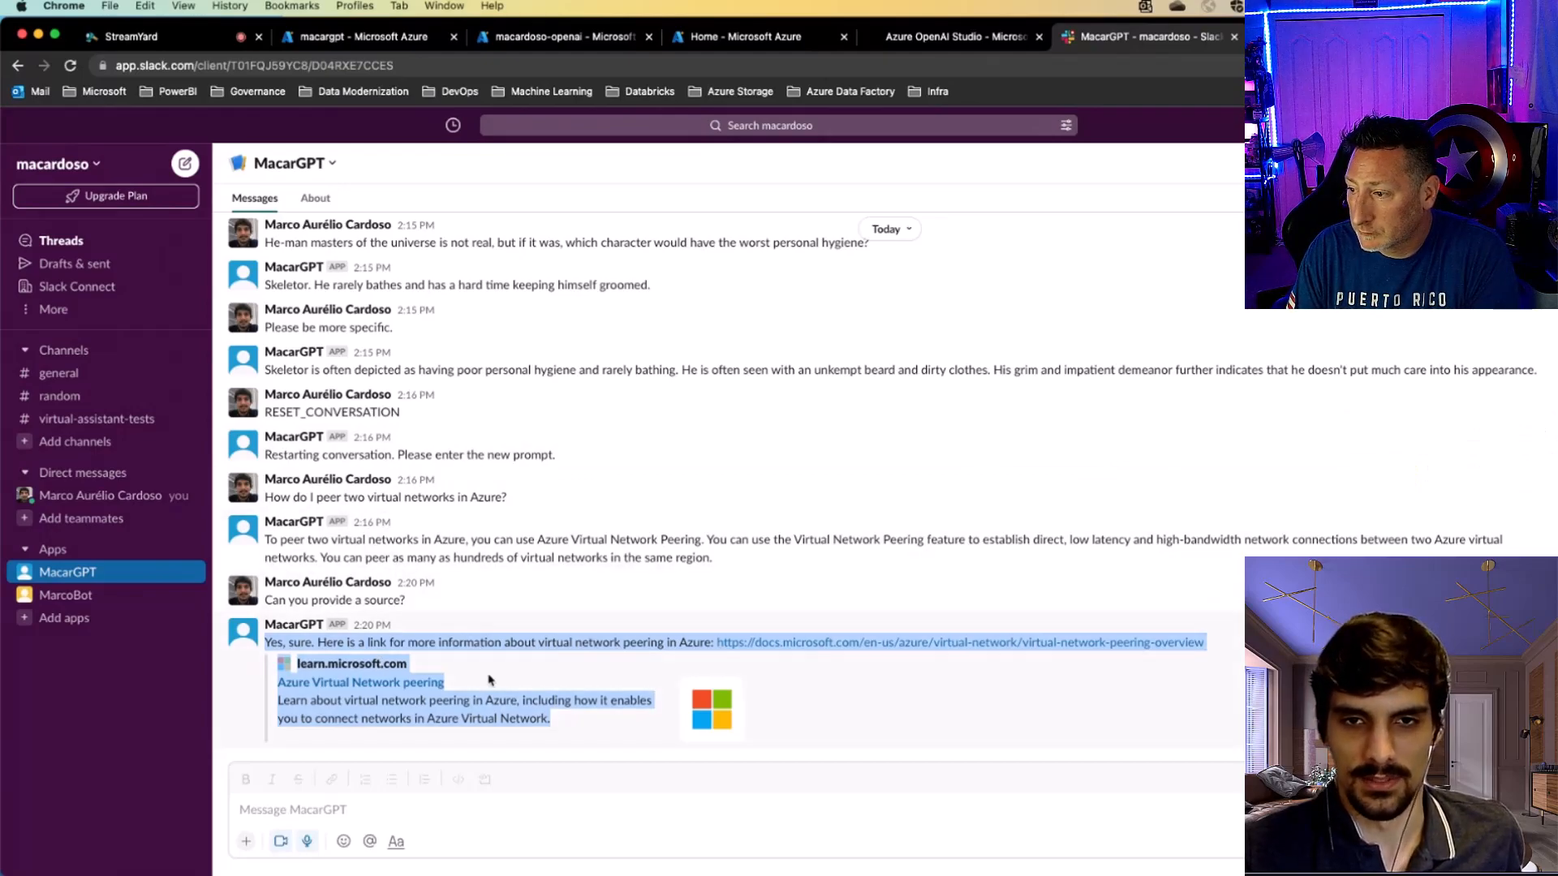
pyautogui.click(911, 703)
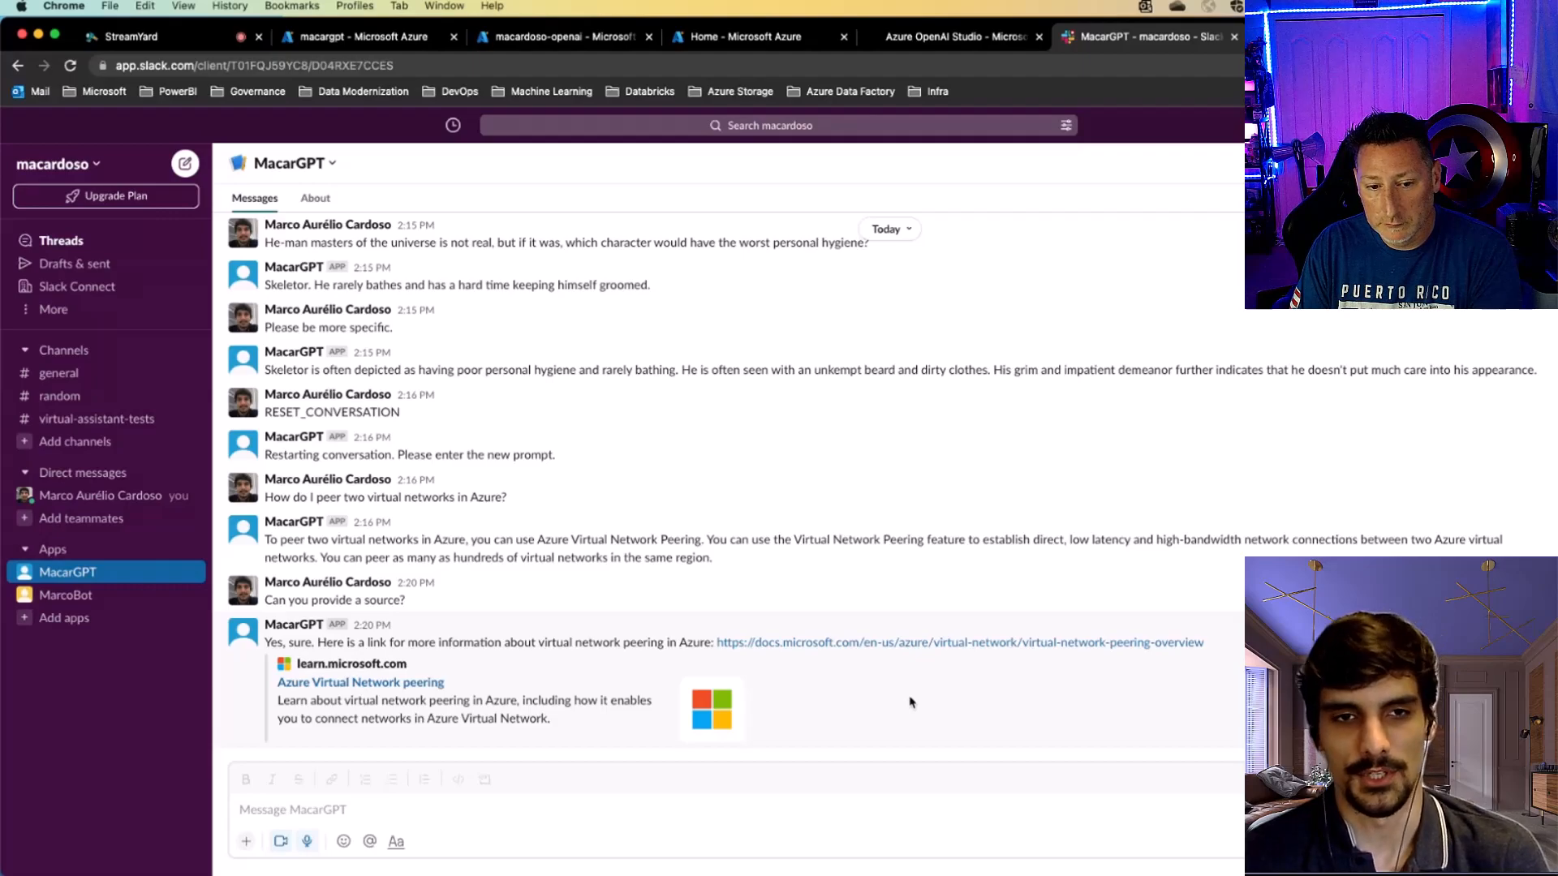
pyautogui.click(729, 648)
pyautogui.scroll(2, 779, 331)
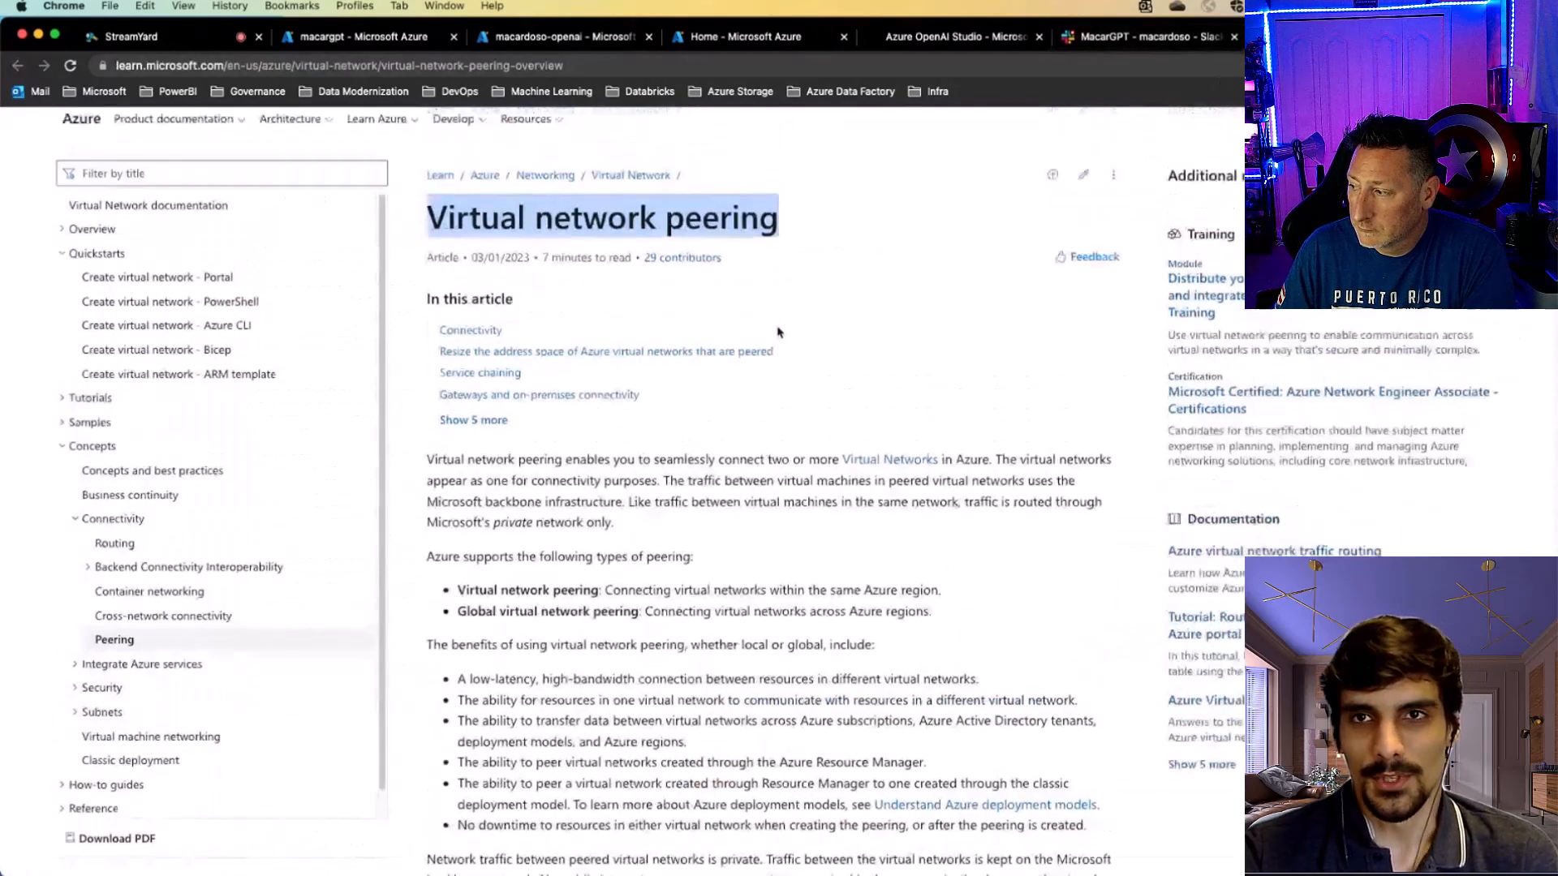
pyautogui.scroll(2, 780, 332)
pyautogui.moveTo(420, 314); pyautogui.dragTo(633, 314)
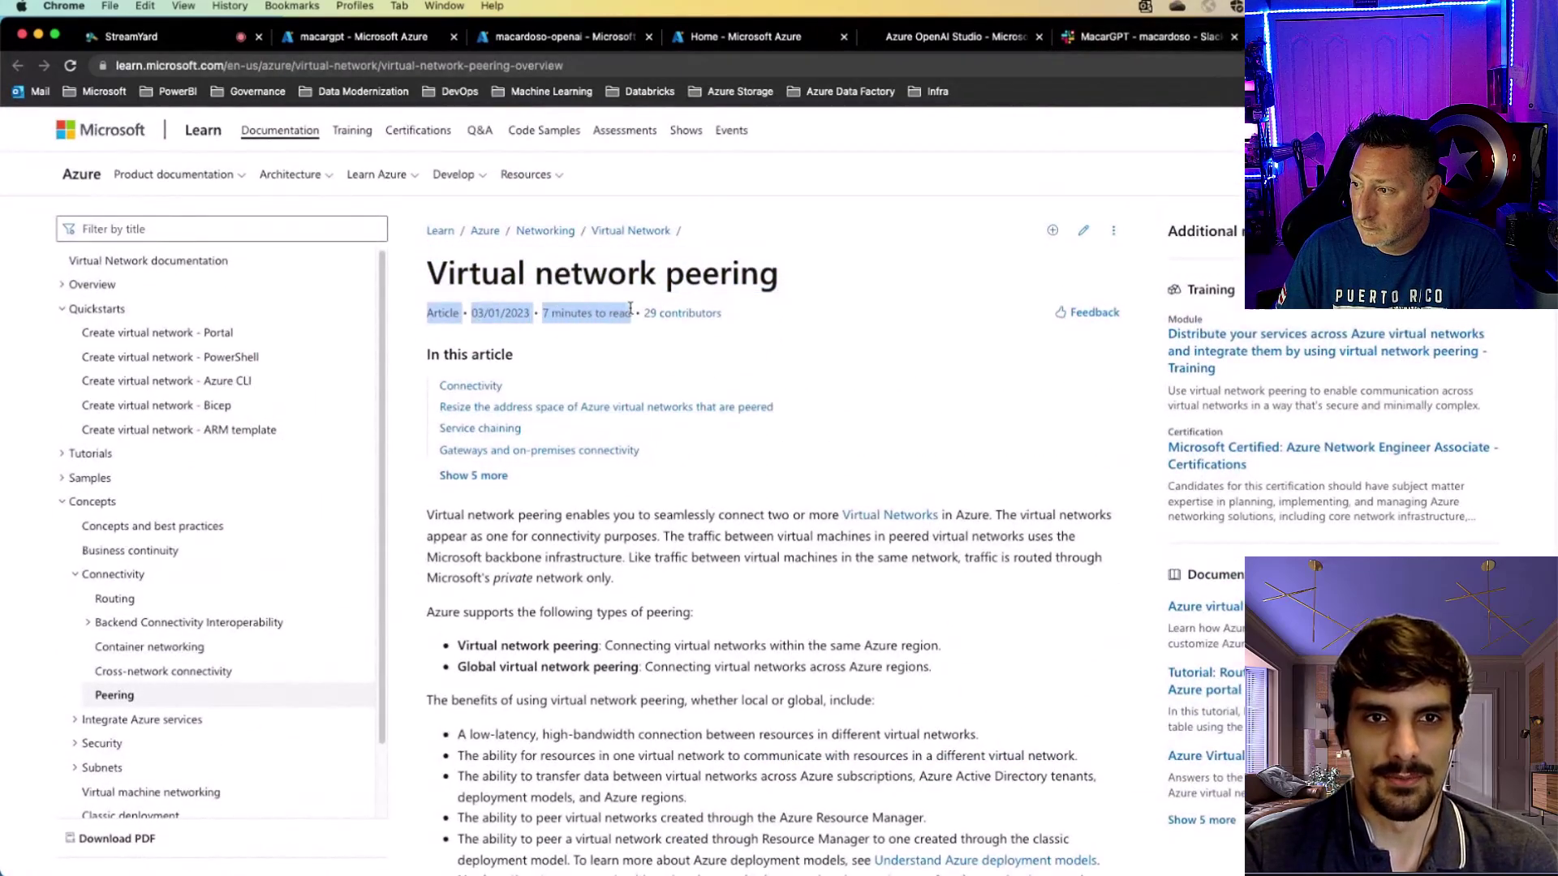
pyautogui.click(811, 362)
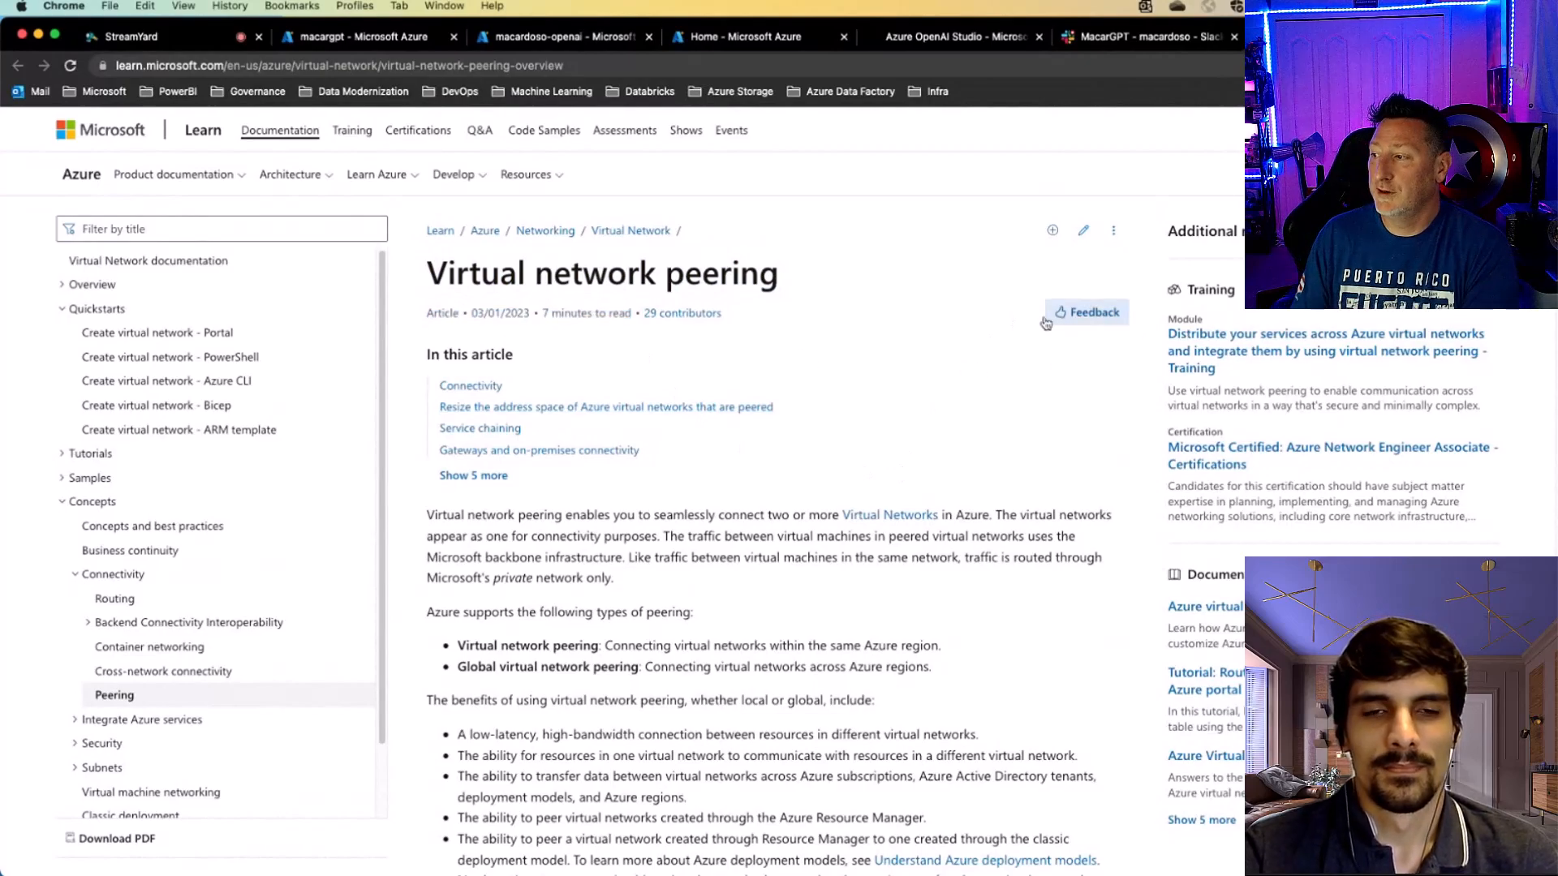
# - Switch back from Microsoft Learn to the MacarGPT Slack conversation tab
pyautogui.click(1118, 37)
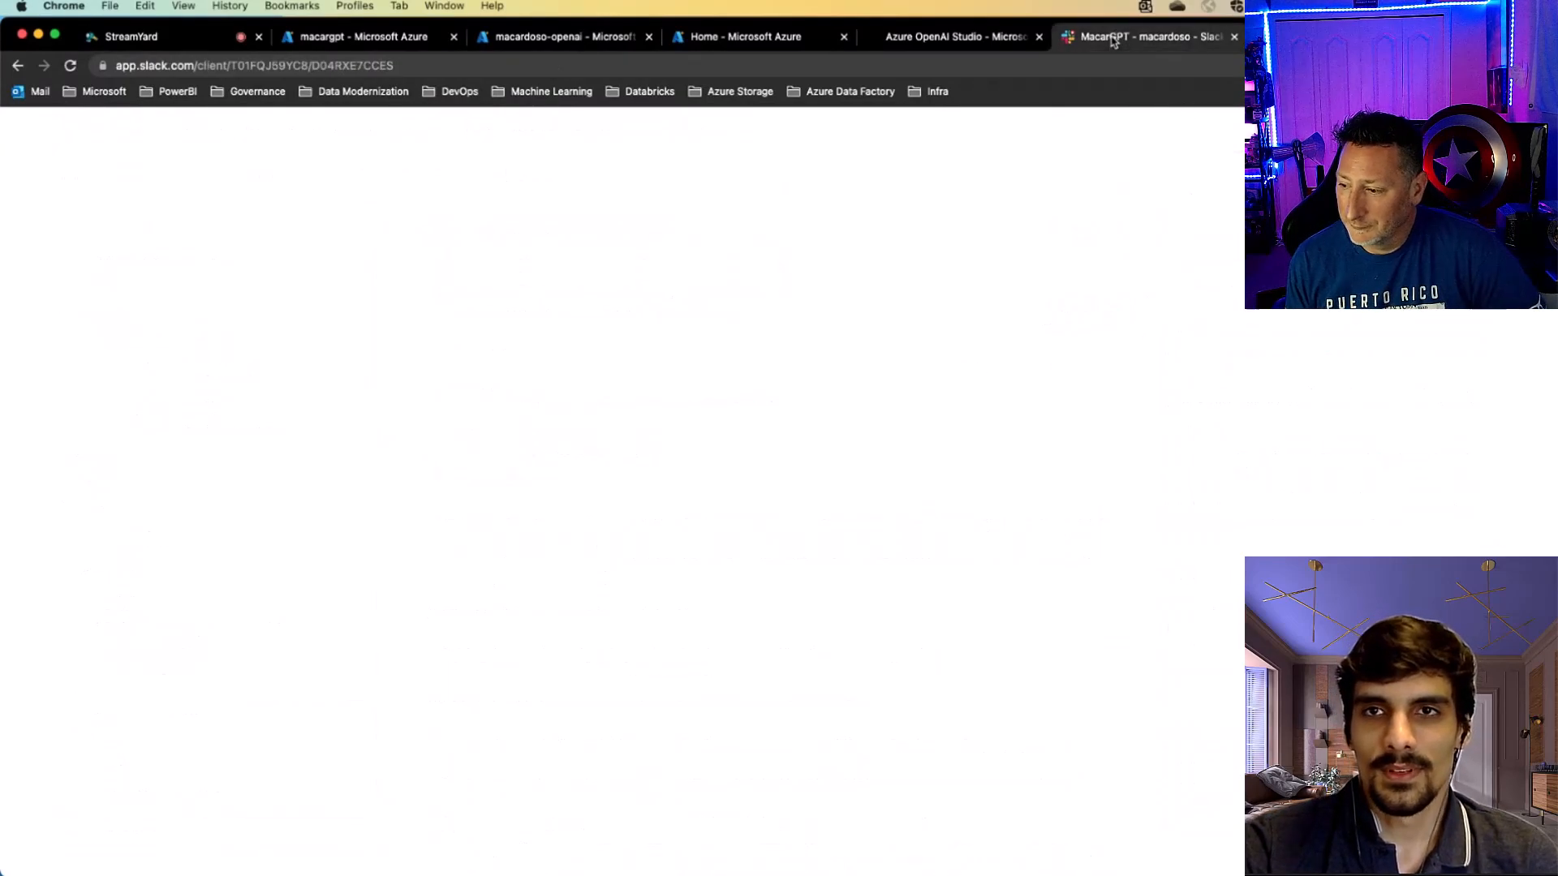